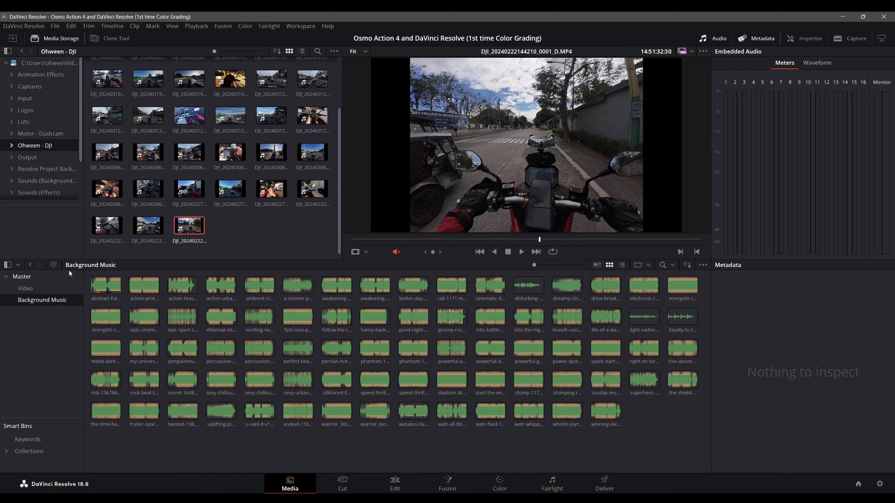
# Step: Place "1st time Color Grading.png" from the Video bin on the Edit timeline at 00:00:30:33, with copies on Video 1 and Video 2
pyautogui.click(387, 489)
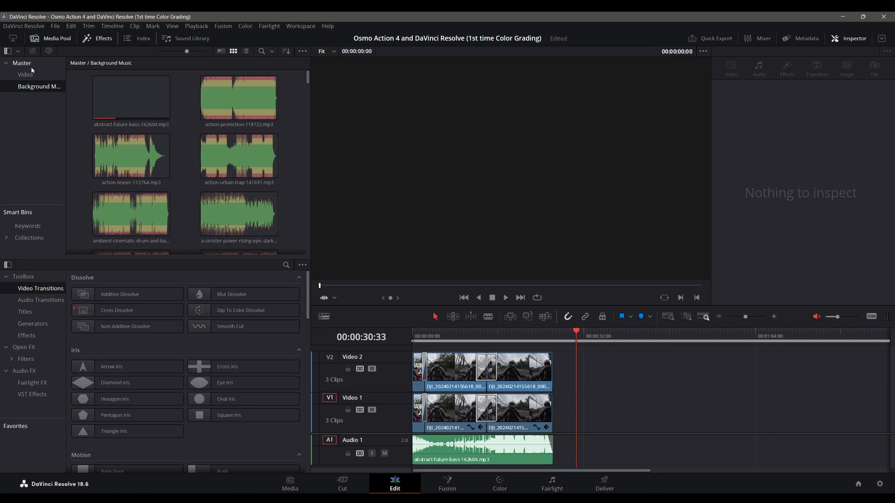
pyautogui.click(29, 72)
pyautogui.click(137, 106)
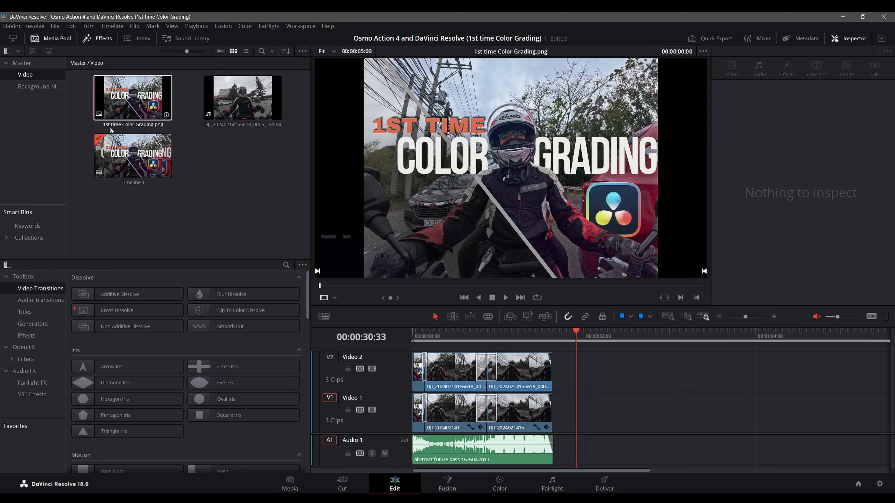
pyautogui.click(215, 215)
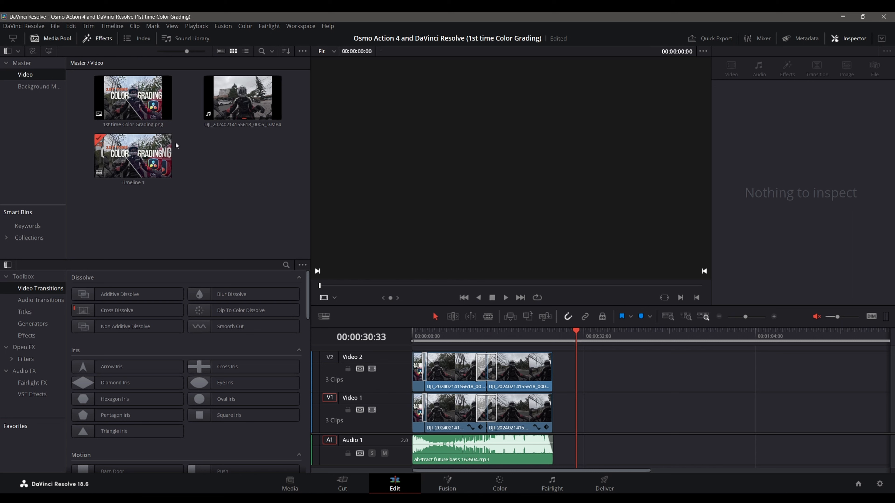
pyautogui.click(142, 107)
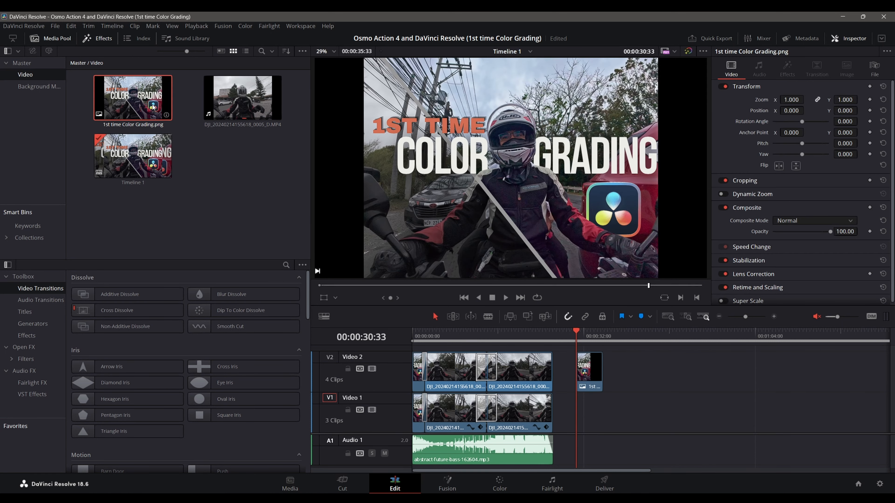
pyautogui.moveTo(124, 105); pyautogui.dragTo(580, 409)
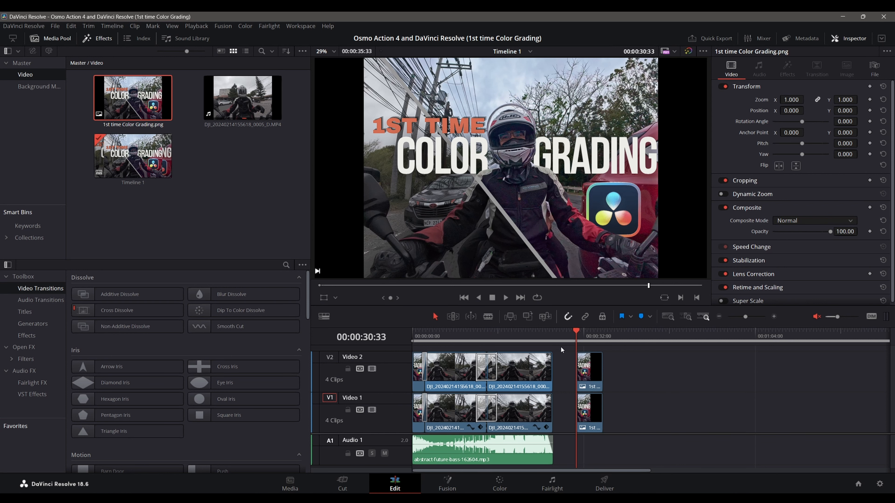
# Step: Review the finished layered title at the timeline's start, return to 00:00:30:33 and show the Cropping settings of the new Video 2 image
pyautogui.moveTo(578, 331); pyautogui.dragTo(416, 341)
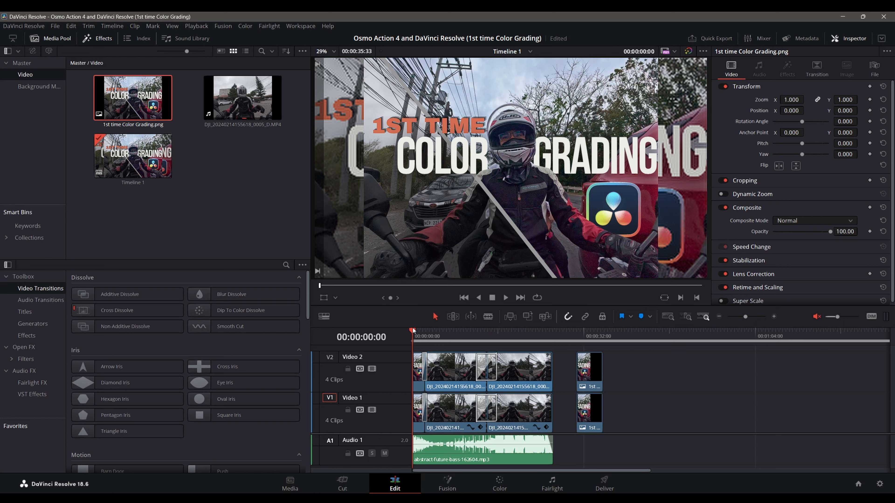
pyautogui.moveTo(409, 328); pyautogui.dragTo(576, 329)
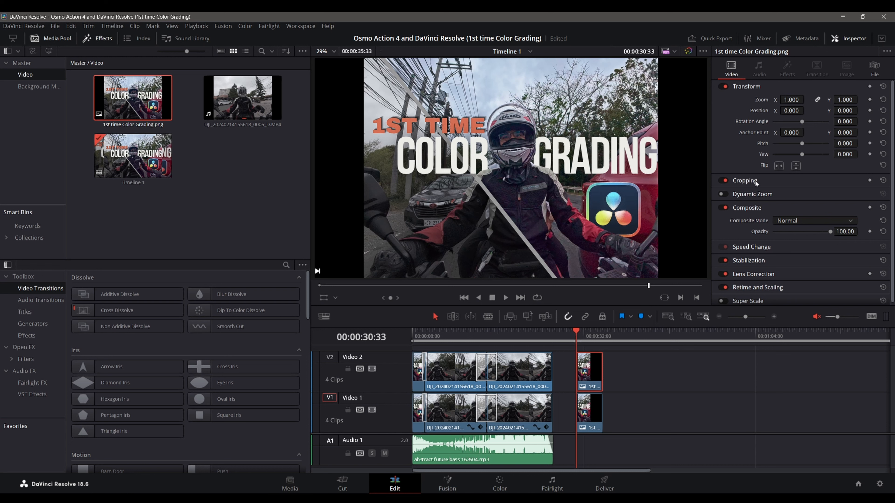
pyautogui.click(764, 178)
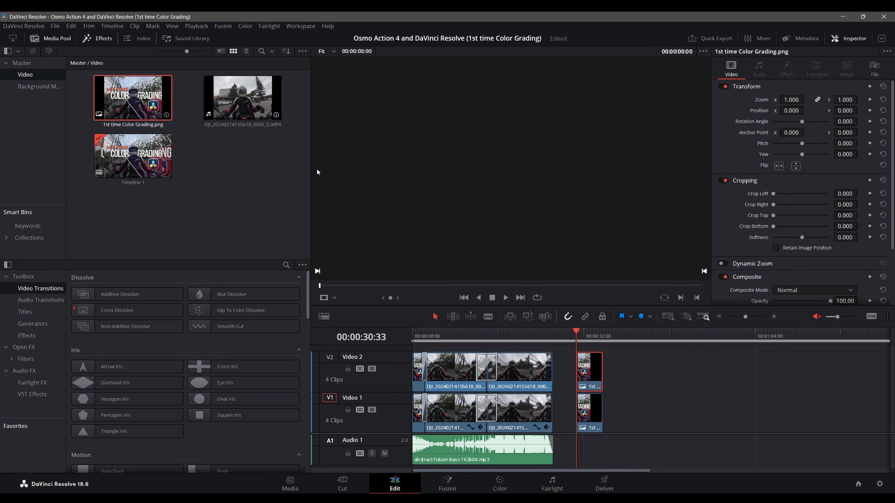
pyautogui.click(611, 359)
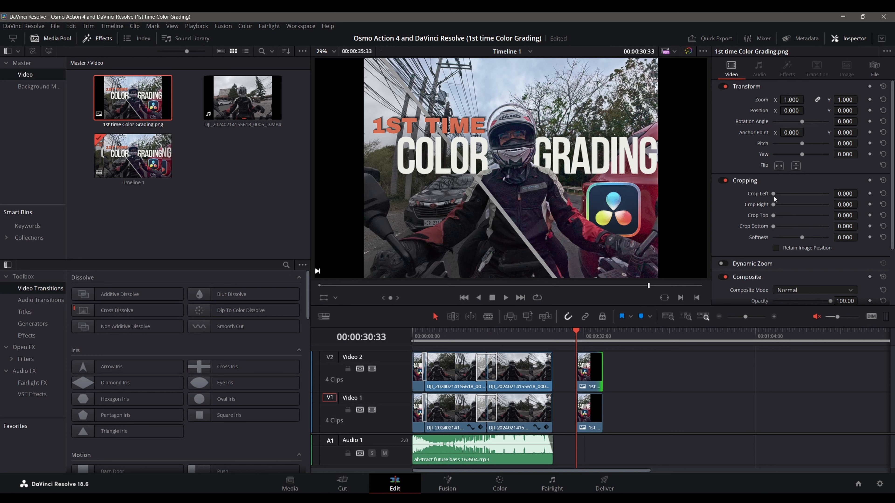
# Step: Try cropping the left side of the Video 2 title image, temporarily disabling the Video 1 track to check it
pyautogui.moveTo(775, 195)
pyautogui.mouseDown()
pyautogui.moveTo(784, 195)
pyautogui.moveTo(768, 193)
pyautogui.mouseUp()
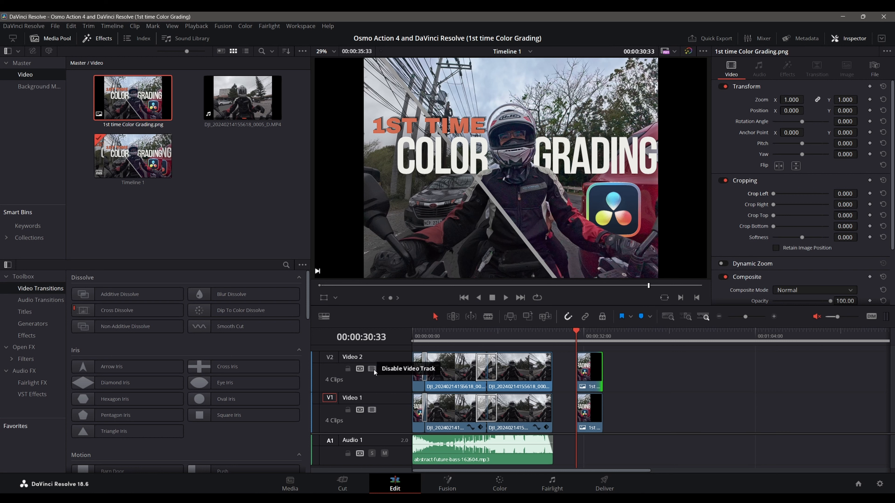
pyautogui.click(372, 411)
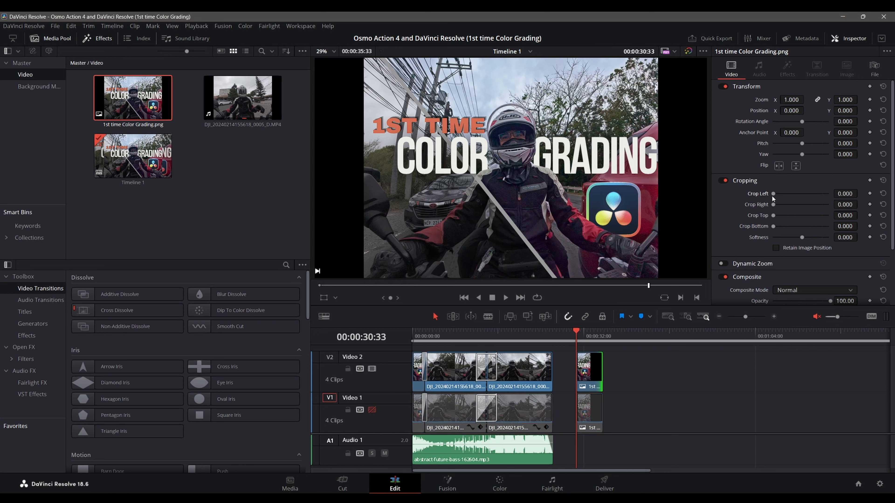
pyautogui.moveTo(772, 195); pyautogui.dragTo(745, 205)
pyautogui.click(370, 411)
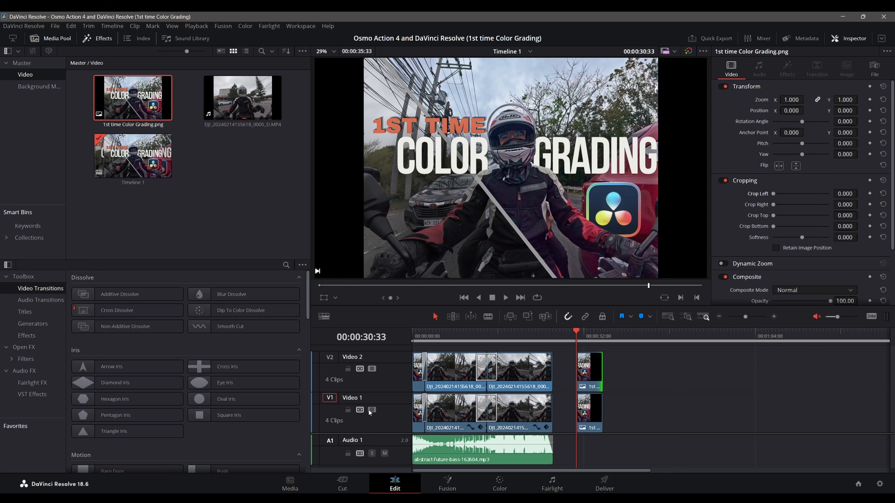
# Step: Enlarge the Video 1 copy of the title image to a zoom of 2.060
pyautogui.click(591, 410)
pyautogui.moveTo(795, 102); pyautogui.dragTo(833, 101)
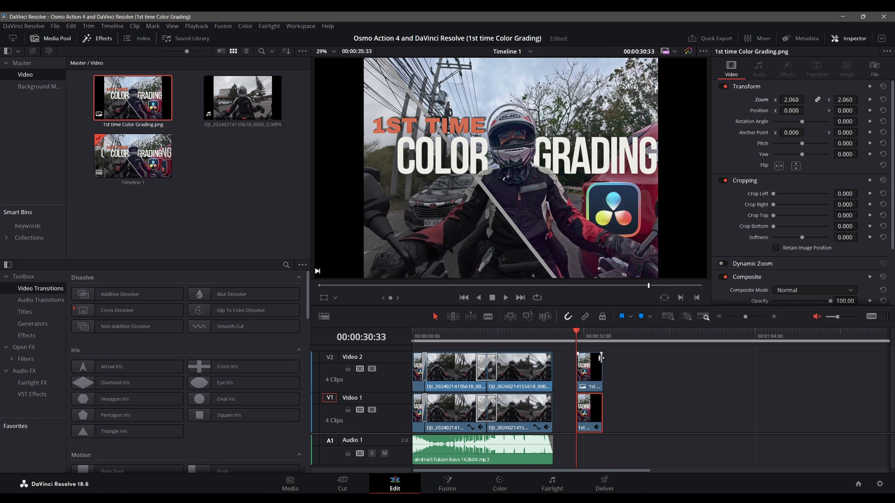
# Step: Set both Crop Left and Crop Right of the Video 2 title image to 125
pyautogui.click(594, 365)
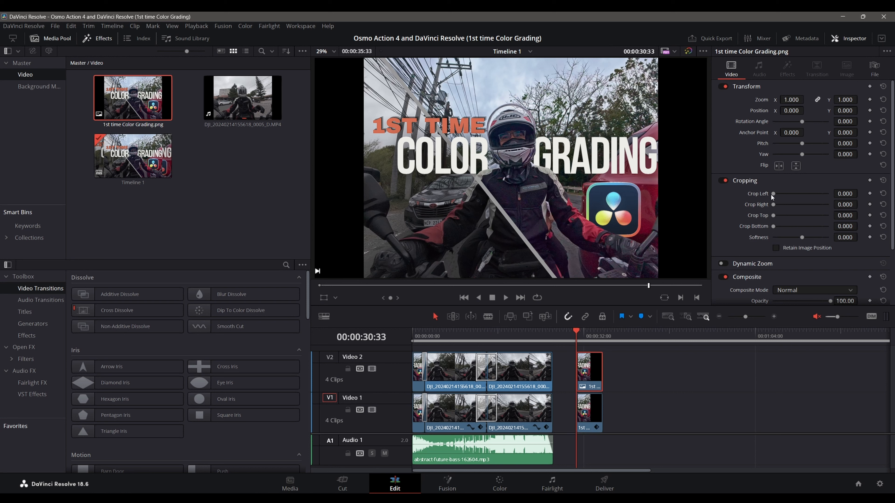
pyautogui.moveTo(774, 195); pyautogui.dragTo(782, 196)
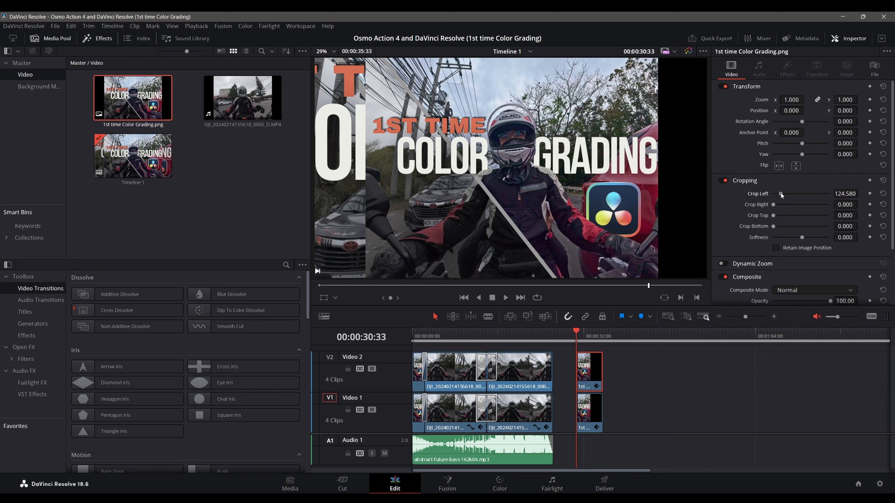
pyautogui.click(838, 195)
pyautogui.write('125')
pyautogui.press('Return')
pyautogui.click(849, 202)
pyautogui.write('125')
pyautogui.press('Return')
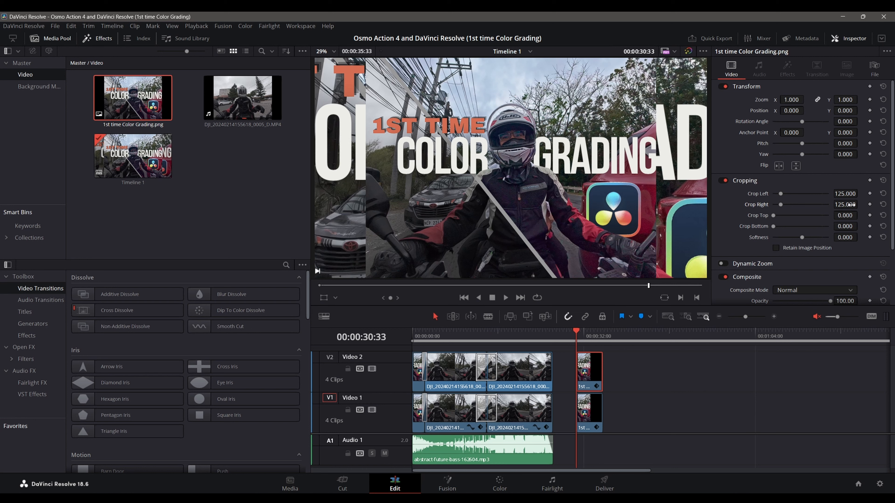
# Step: Set both Crop Right and Crop Left of the Video 2 title image to 120
pyautogui.moveTo(851, 204); pyautogui.dragTo(846, 204)
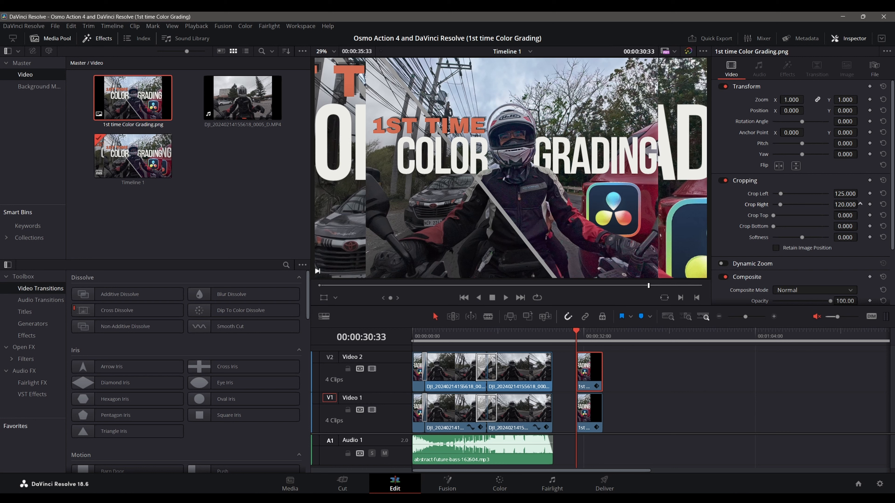
pyautogui.click(846, 195)
pyautogui.write('120')
pyautogui.press('Return')
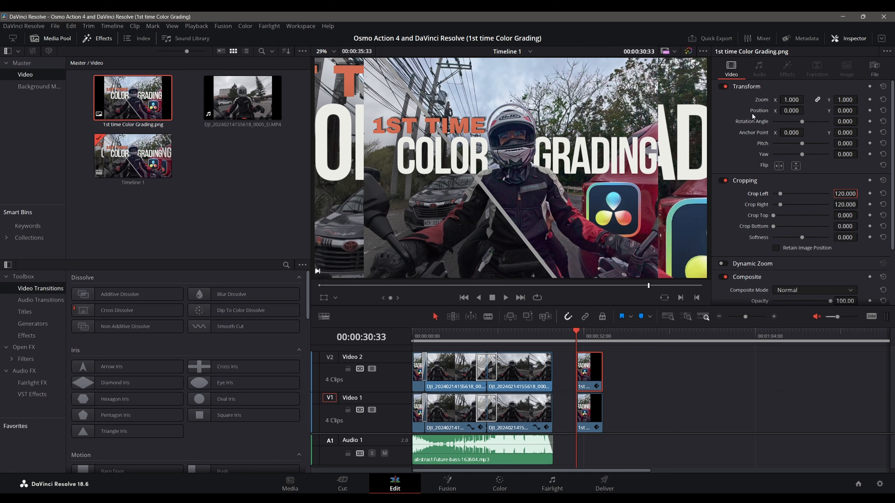
# Step: Set the Video 1 title image's zoom to 1.350 and, with the Video 2 track disabled, its X position to -11
pyautogui.click(591, 414)
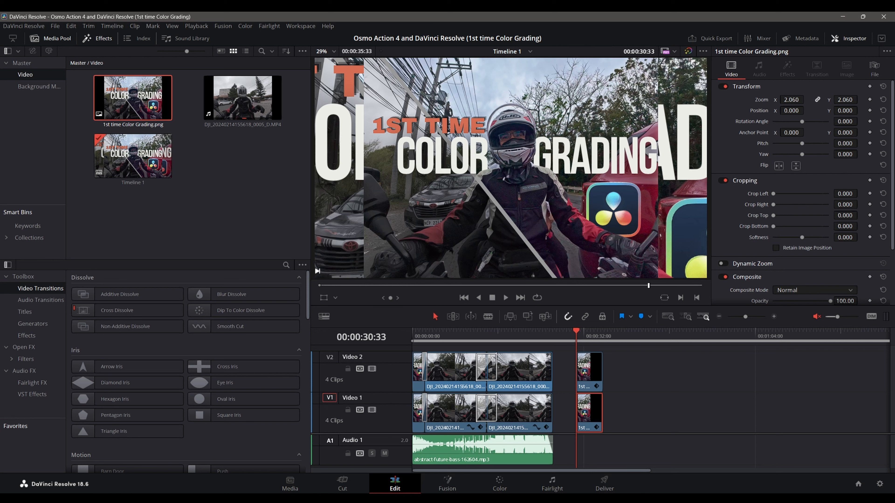
pyautogui.moveTo(806, 100); pyautogui.dragTo(807, 100)
pyautogui.click(795, 99)
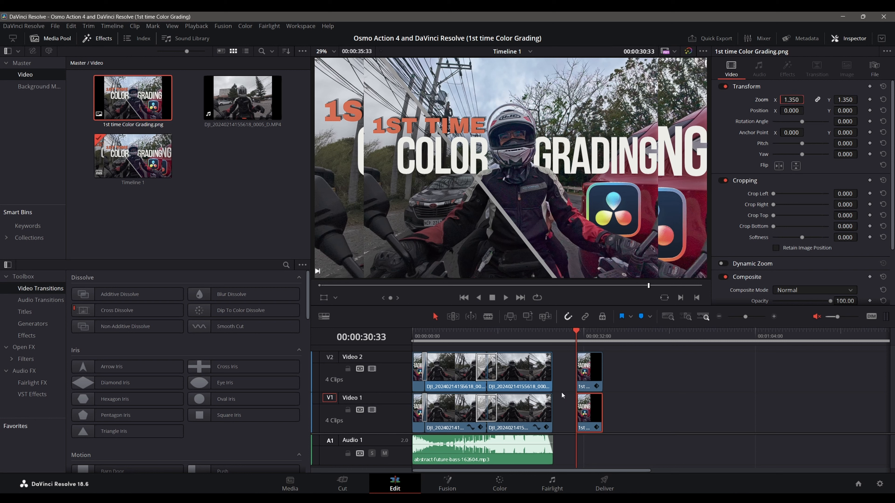
pyautogui.click(371, 370)
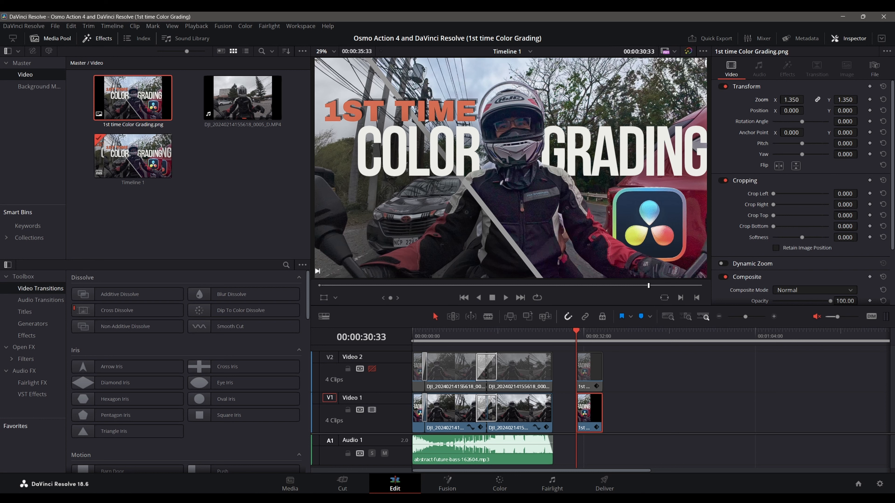
pyautogui.moveTo(807, 111); pyautogui.dragTo(806, 110)
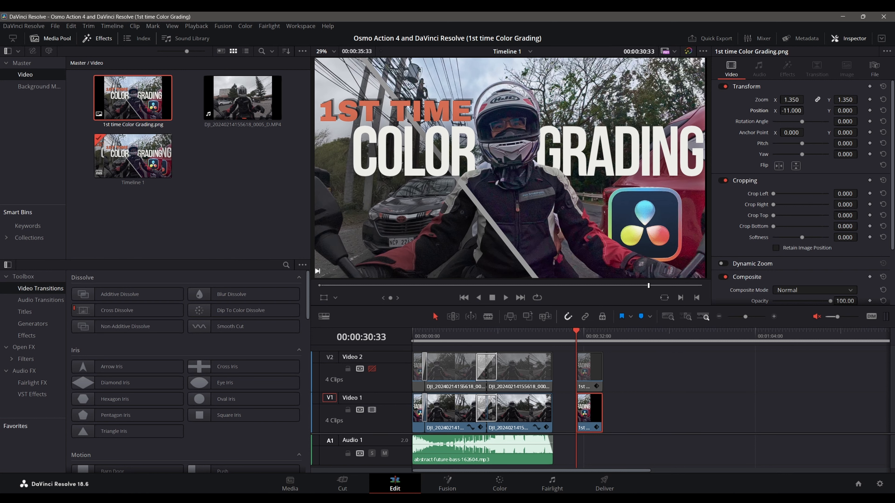
# Step: Adjust the Video 1 title image to a zoom of 1.38 and an X position of -14, and re-enable the Video 2 track
pyautogui.moveTo(806, 100); pyautogui.dragTo(807, 99)
pyautogui.click(791, 96)
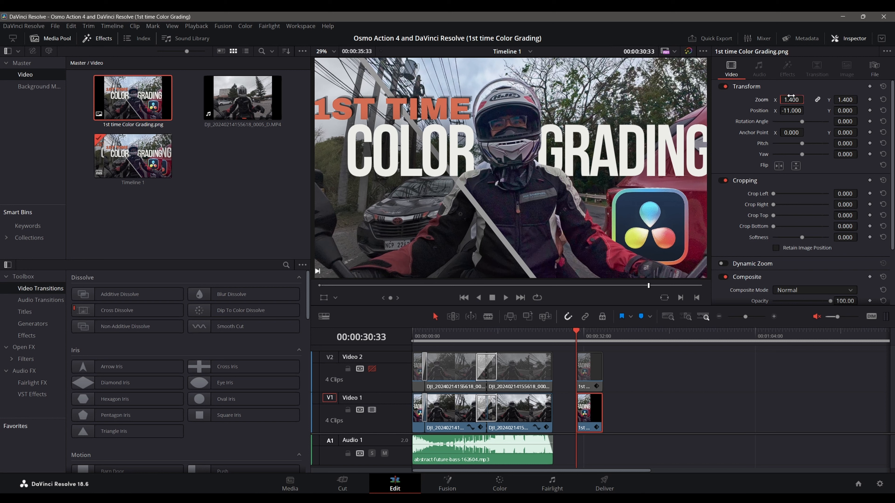
pyautogui.click(790, 96)
pyautogui.write('1.38')
pyautogui.press('Return')
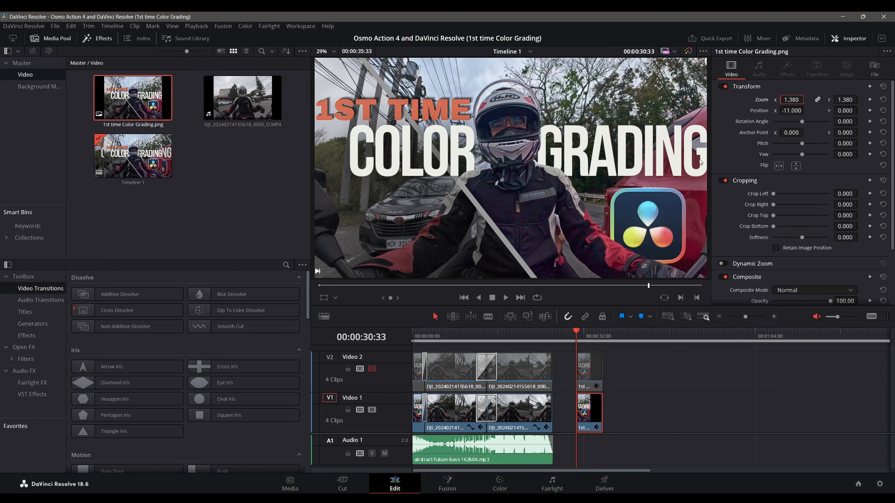
pyautogui.moveTo(791, 111); pyautogui.dragTo(790, 111)
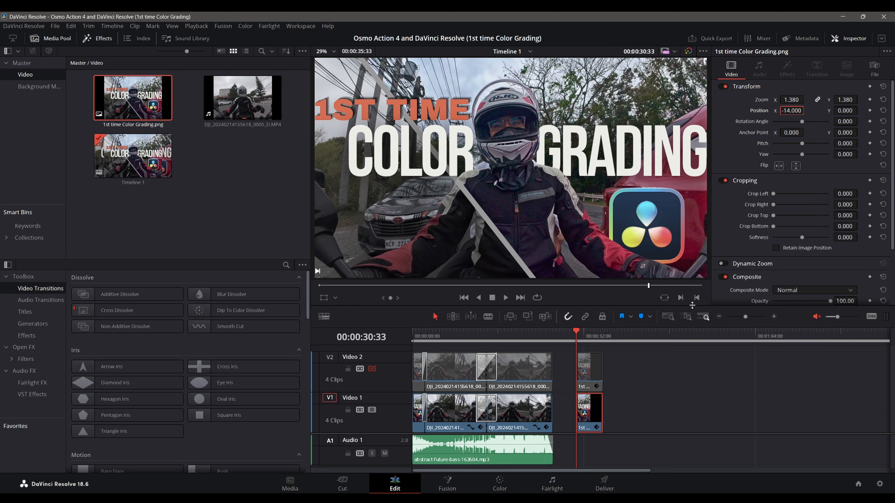
pyautogui.click(376, 369)
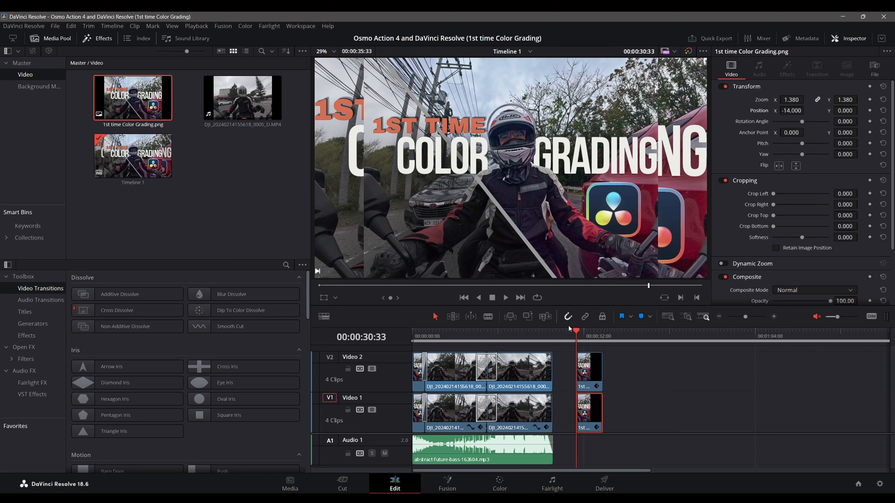
# Step: Scrub through the opening seconds of the timeline to examine the layered title image and its background
pyautogui.moveTo(575, 333); pyautogui.dragTo(420, 341)
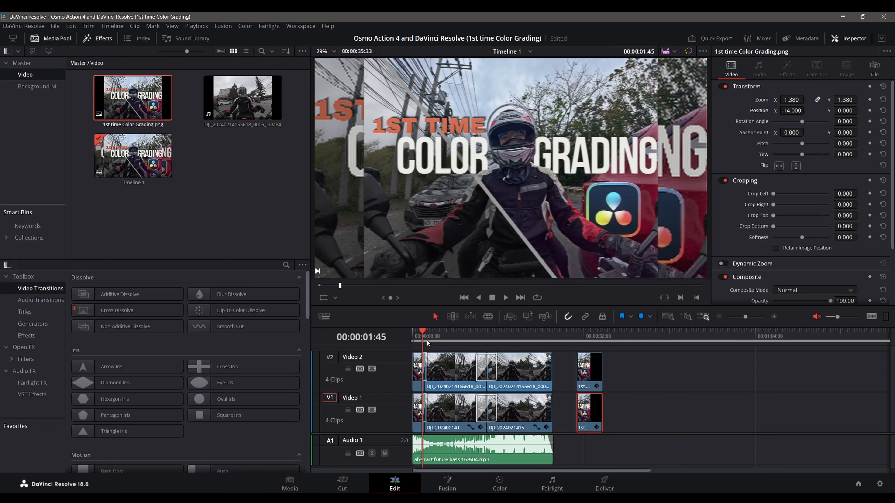
pyautogui.moveTo(425, 332); pyautogui.dragTo(410, 340)
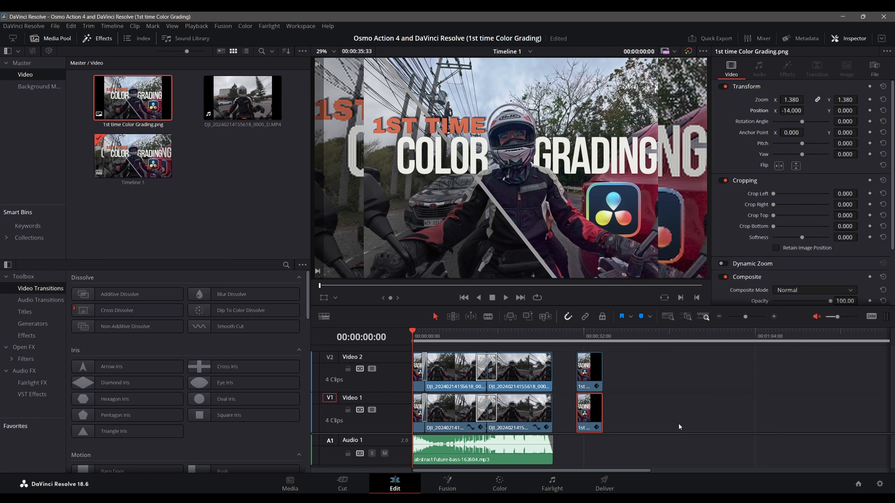
pyautogui.scroll(4, 678, 425)
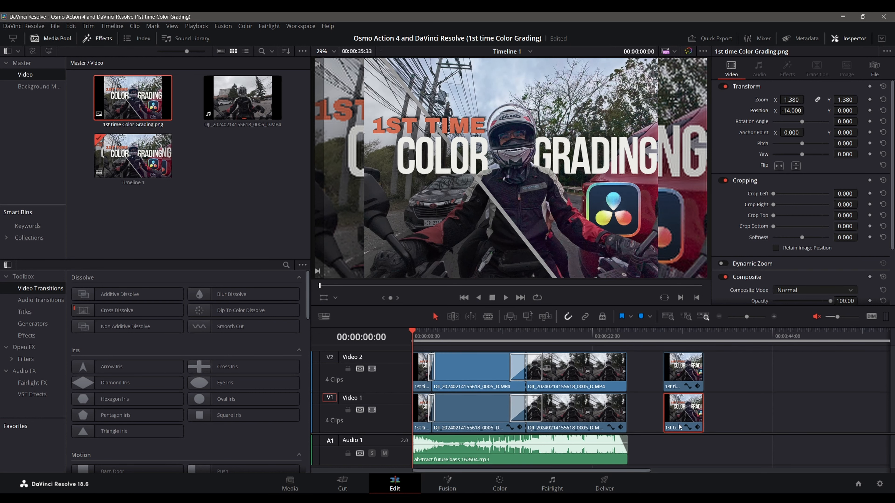
pyautogui.scroll(-2, 678, 424)
pyautogui.scroll(3, 679, 424)
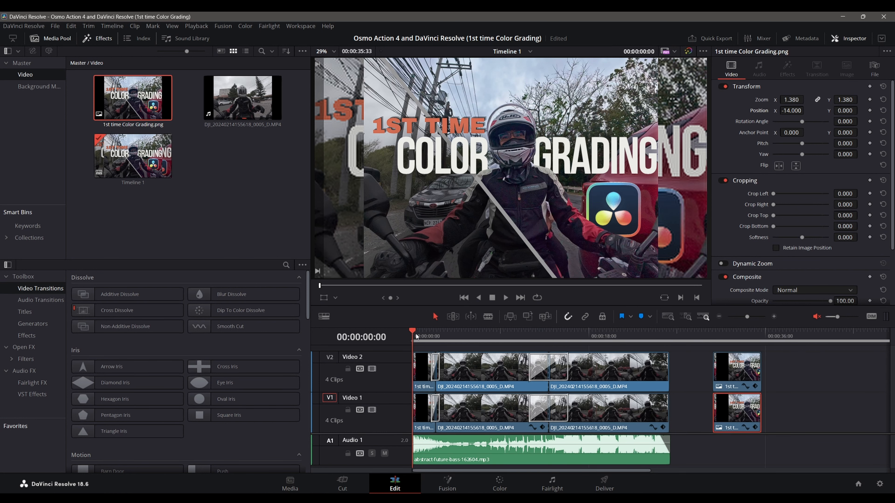
pyautogui.click(429, 337)
pyautogui.click(422, 337)
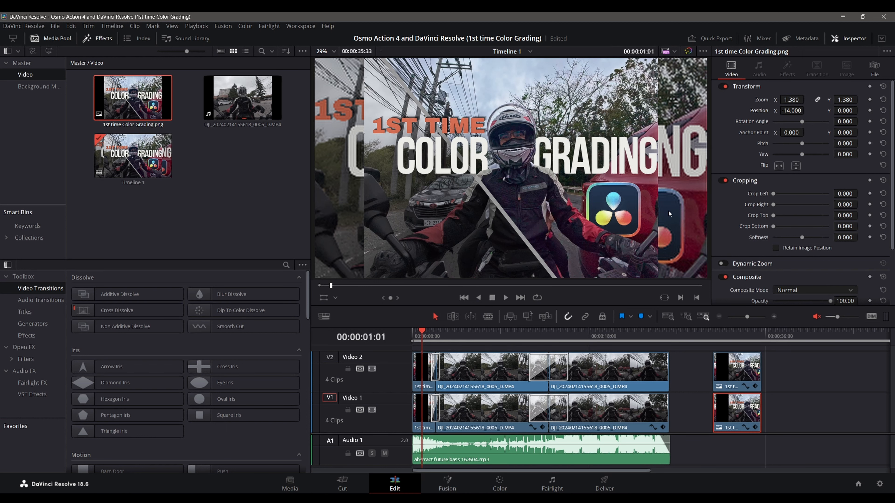
pyautogui.moveTo(421, 337); pyautogui.dragTo(403, 335)
pyautogui.scroll(-2, 673, 425)
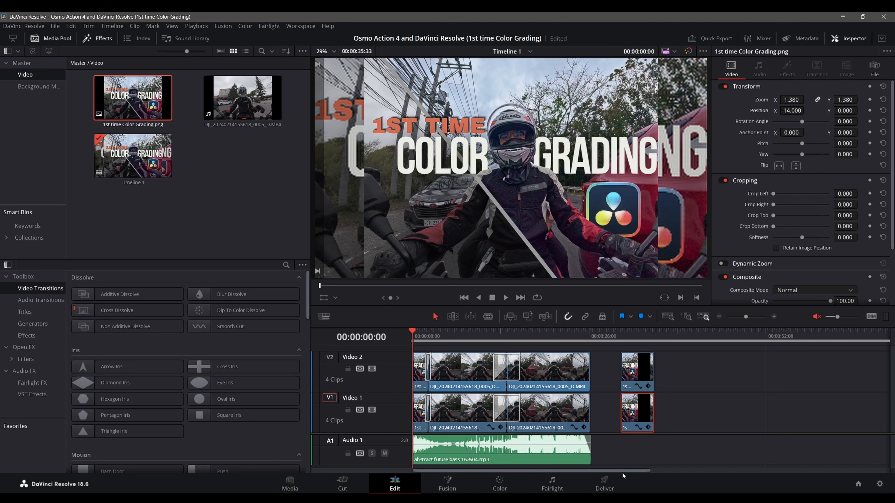
# Step: Switch to the Color page and view the node graphs of clips 07 and 08, the new Video 1 and Video 2 title images
pyautogui.click(495, 490)
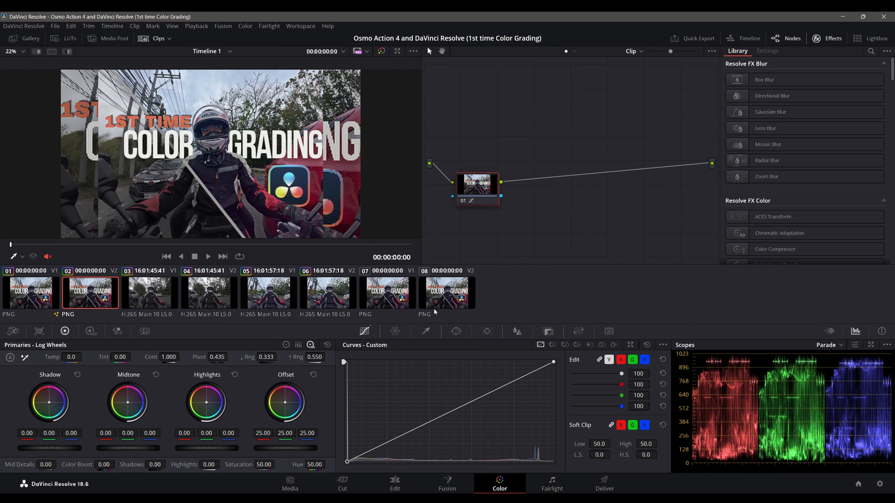
pyautogui.click(385, 296)
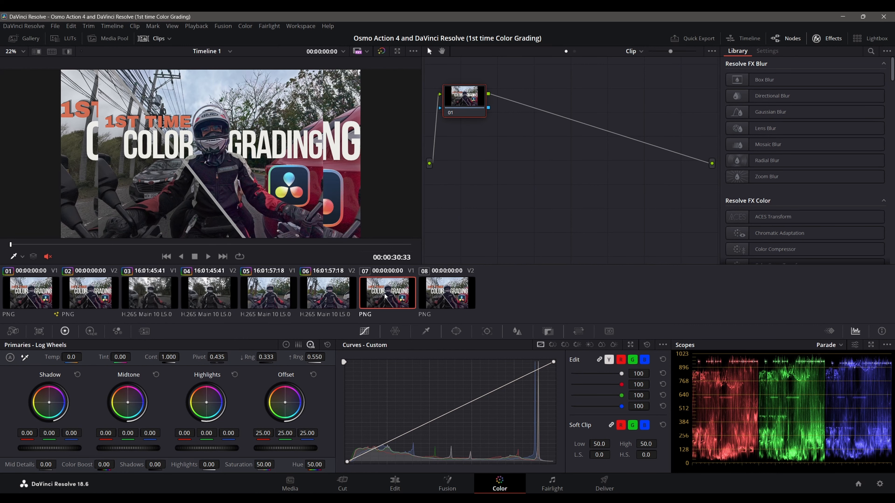
pyautogui.click(427, 295)
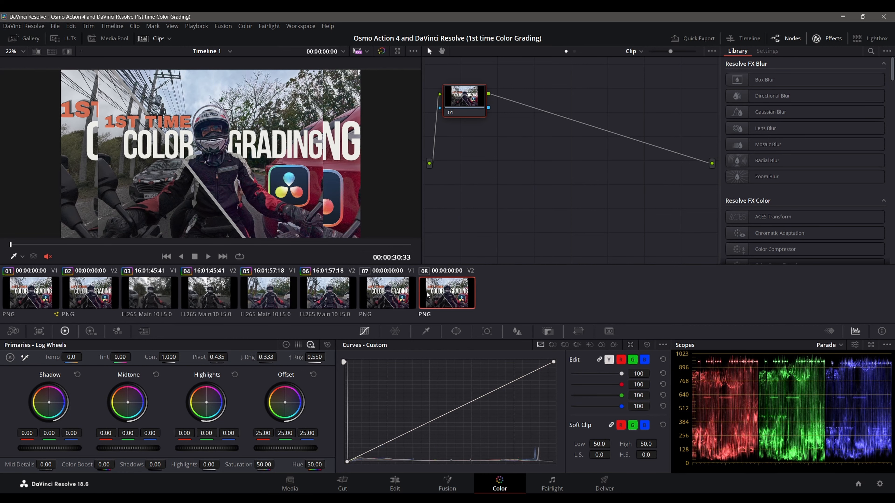
# Step: Apply a Gaussian Blur effect to node 01 of clip 07, the enlarged title image on Video 1
pyautogui.click(393, 293)
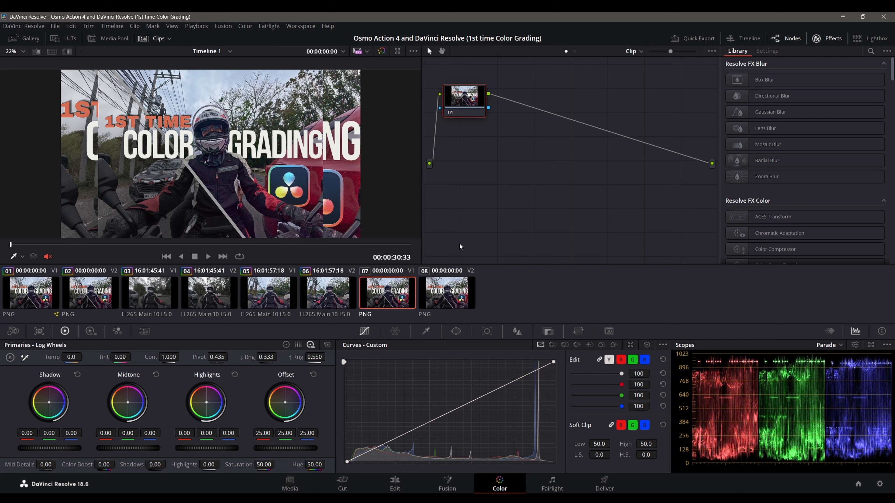
pyautogui.moveTo(466, 103); pyautogui.dragTo(492, 155)
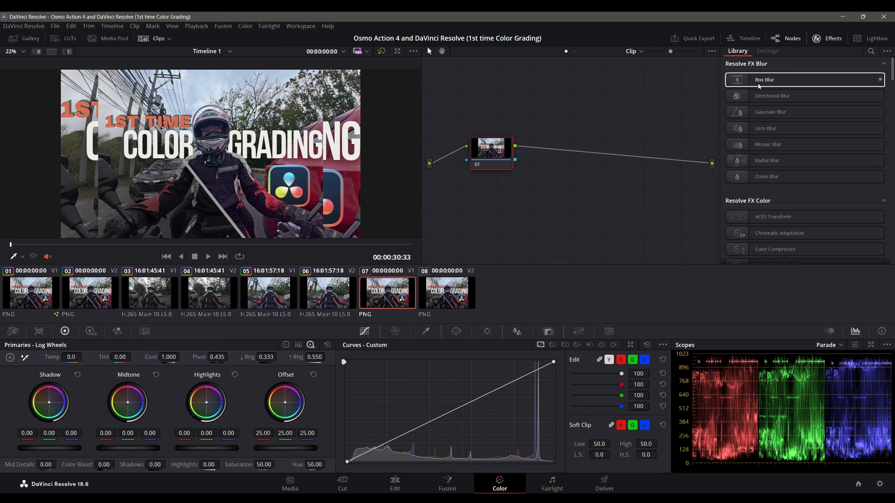
pyautogui.moveTo(768, 112); pyautogui.dragTo(486, 148)
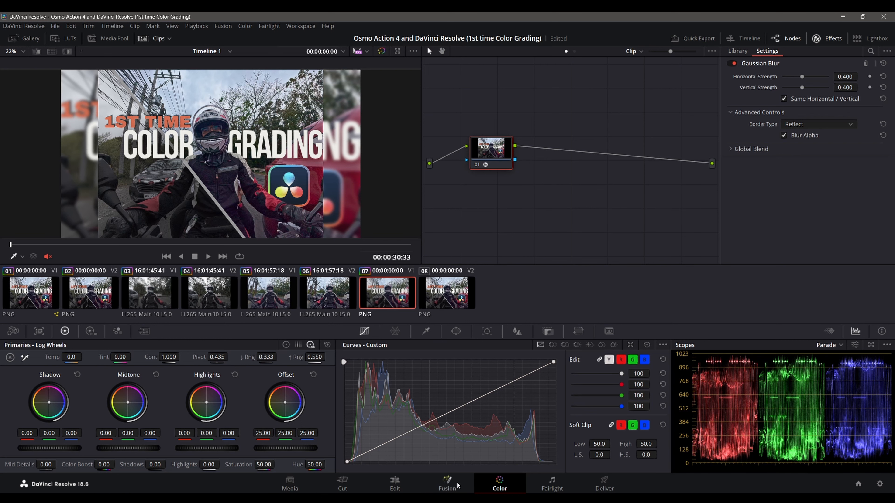
# Step: Switch to the Edit page and place the playhead at the end of the separate stacked title images, at 00:00:35:33
pyautogui.click(395, 483)
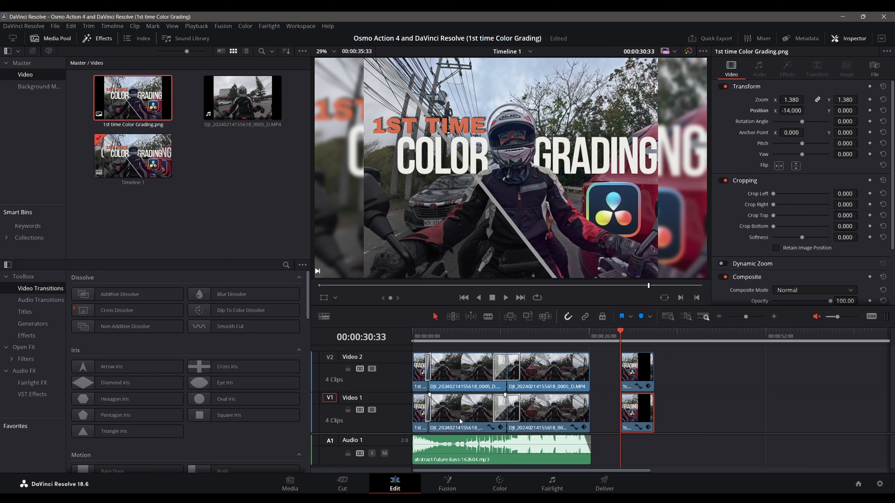
pyautogui.click(466, 367)
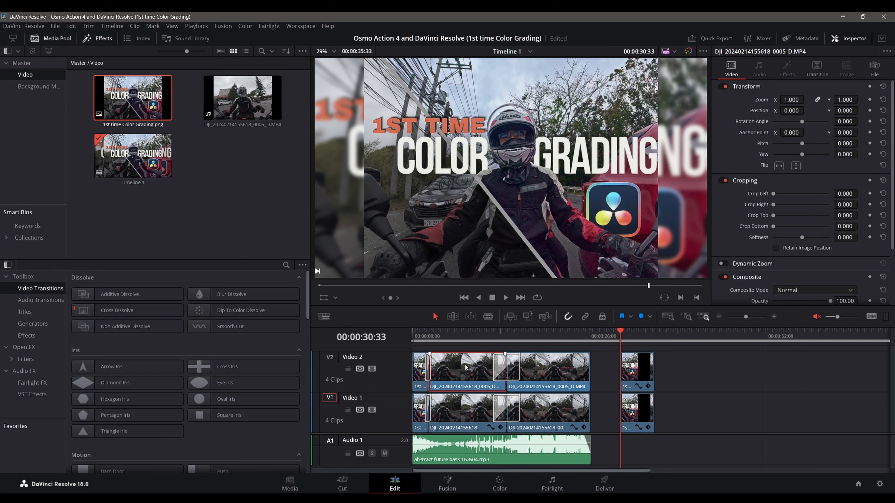
pyautogui.click(671, 370)
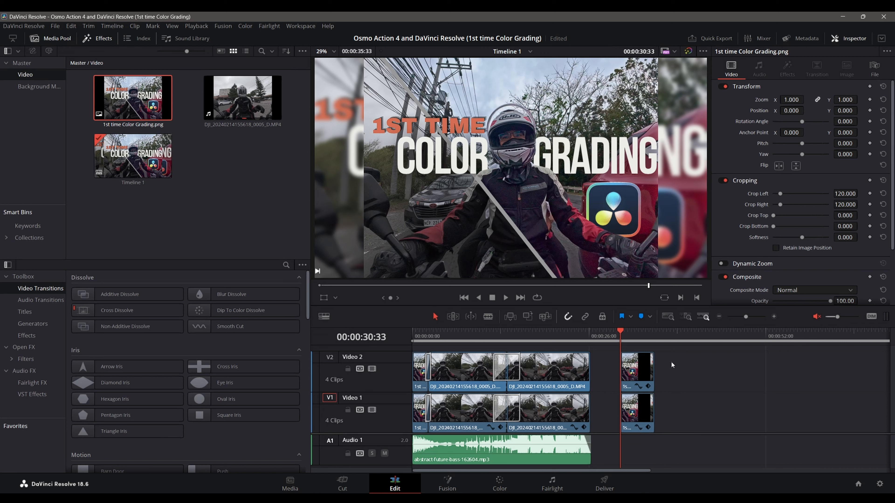
pyautogui.click(458, 374)
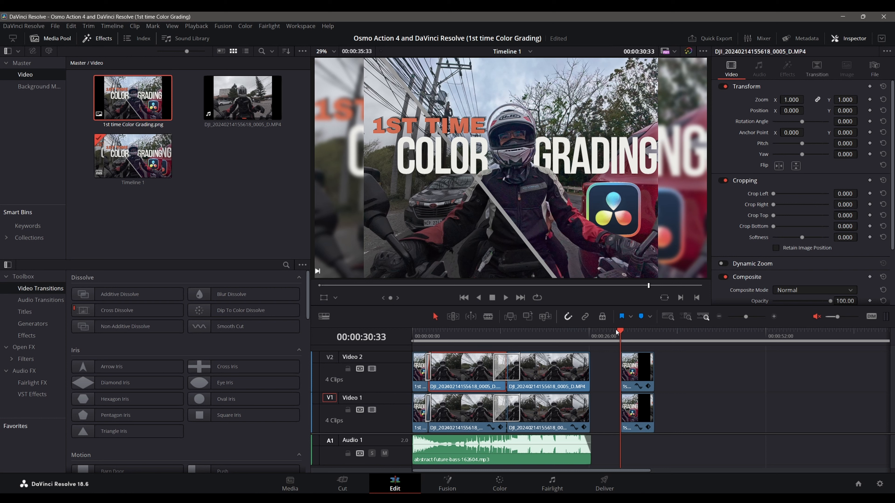
pyautogui.moveTo(621, 328); pyautogui.dragTo(655, 332)
pyautogui.click(680, 381)
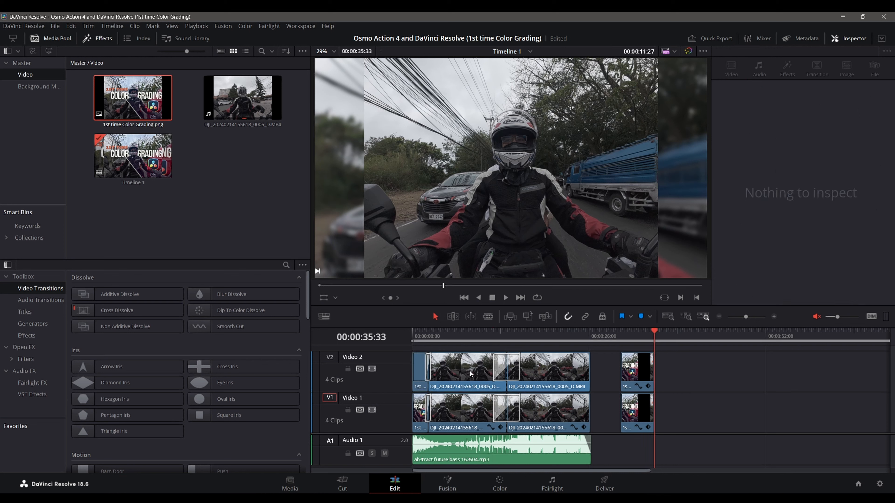
# Step: Copy the first DJI riding clip on Video 2, paste it as an insert, and place the copy directly after the separate title image
pyautogui.click(471, 374)
pyautogui.rightClick(454, 371)
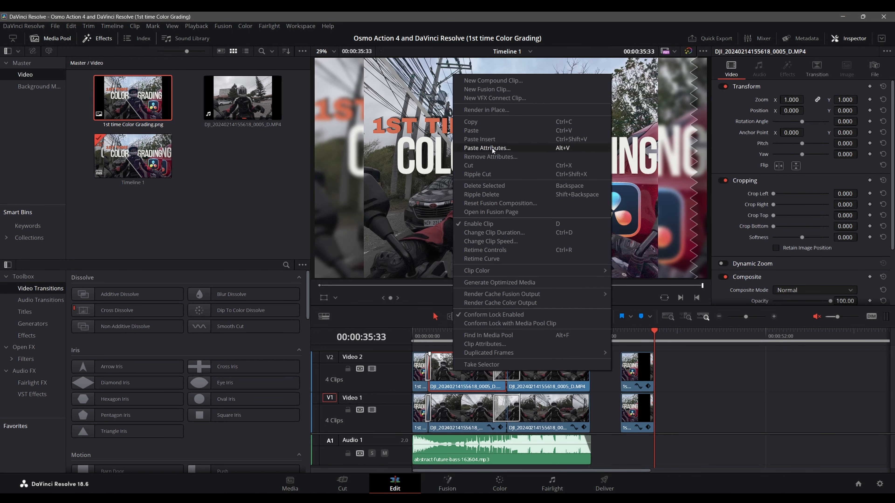
pyautogui.click(501, 125)
pyautogui.click(672, 372)
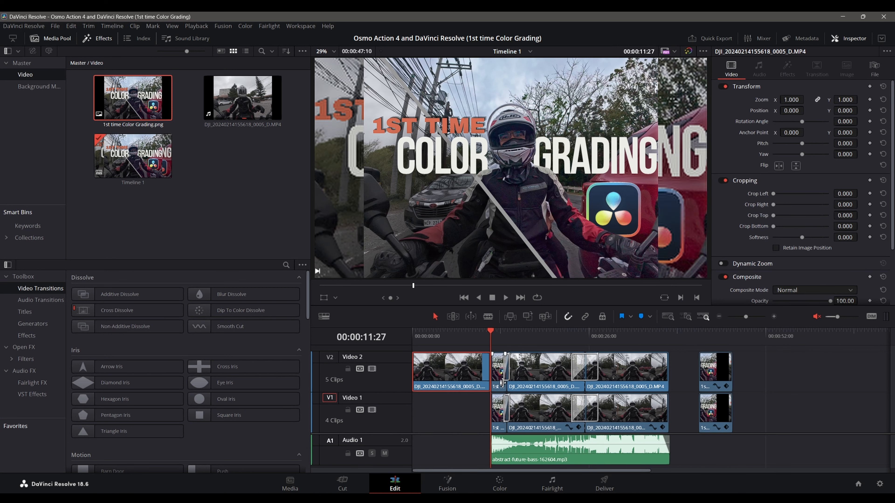
pyautogui.moveTo(430, 373); pyautogui.dragTo(750, 373)
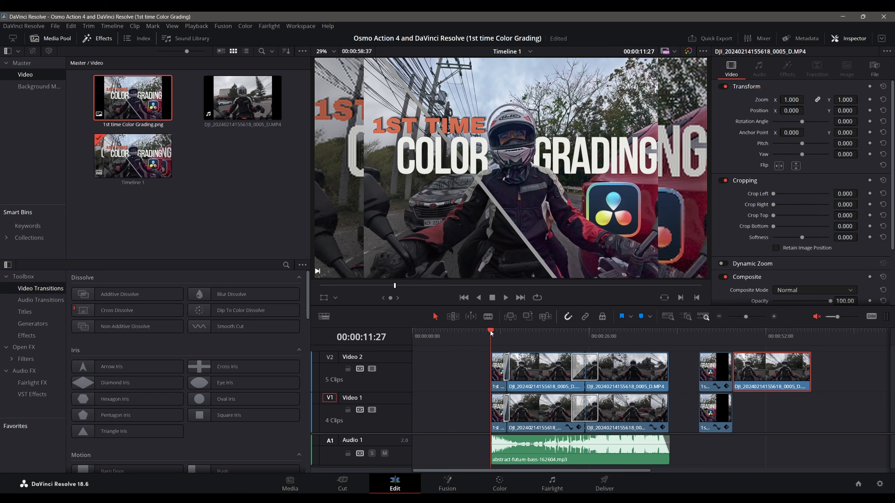
# Step: Place the playhead at 00:00:47:10 and move the original video clips and music back to the start of the timeline
pyautogui.moveTo(491, 333); pyautogui.dragTo(733, 333)
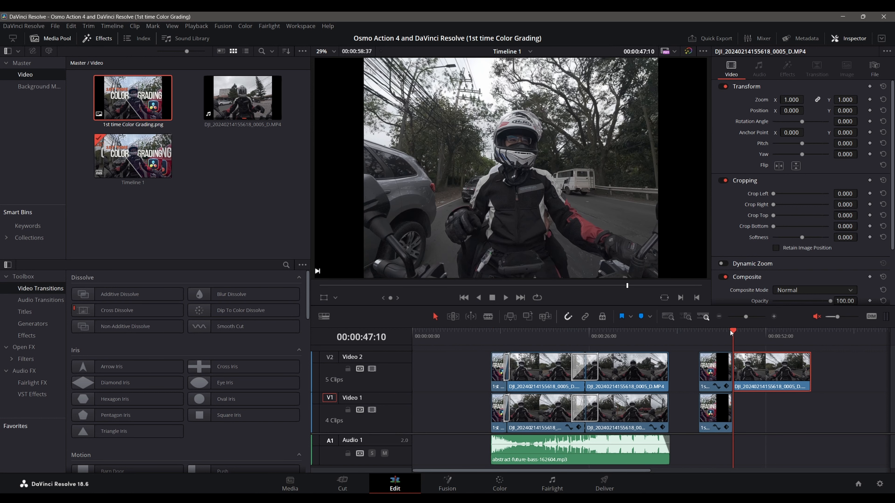
pyautogui.moveTo(465, 355); pyautogui.dragTo(719, 468)
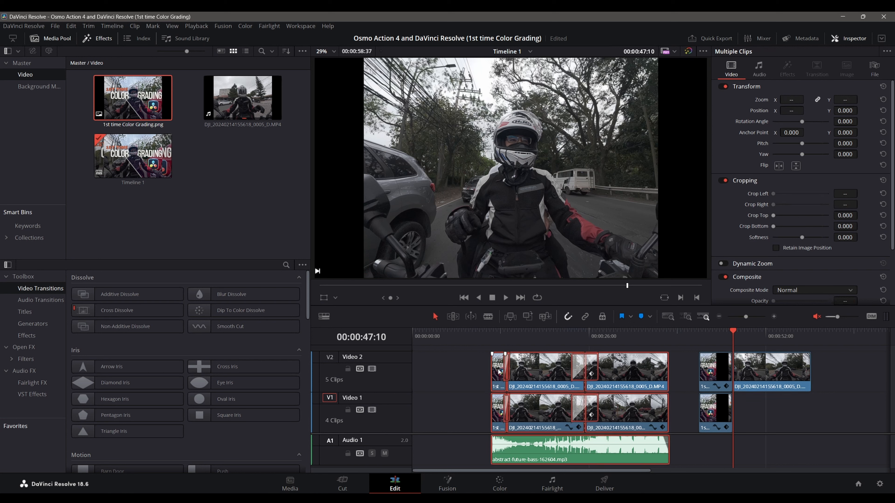
pyautogui.moveTo(495, 370); pyautogui.dragTo(407, 370)
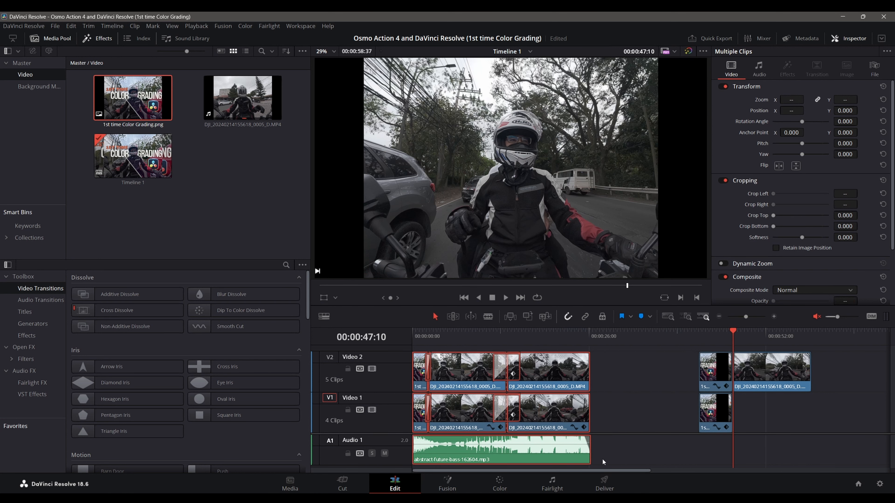
# Step: Duplicate the DJI clip that follows the title image on Video 2 and place the copy directly beneath it on Video 1
pyautogui.moveTo(599, 471); pyautogui.dragTo(693, 474)
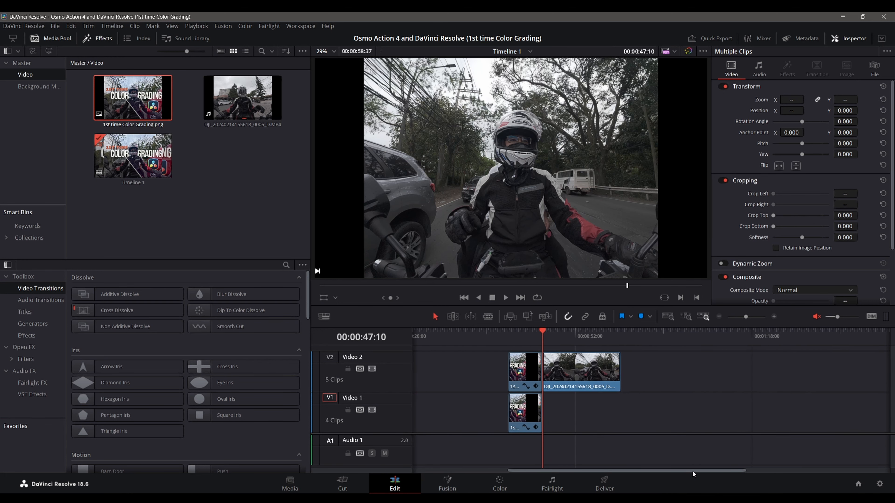
pyautogui.click(593, 370)
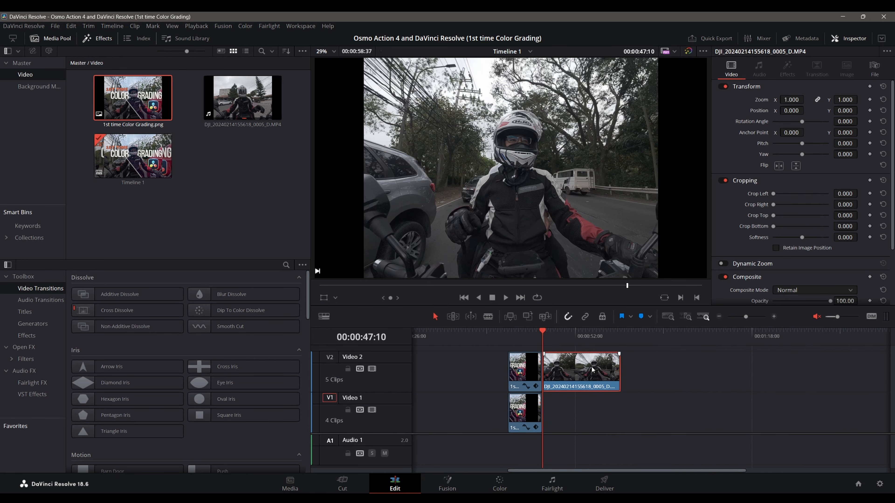
pyautogui.click(572, 417)
pyautogui.rightClick(601, 384)
pyautogui.click(587, 349)
pyautogui.click(552, 404)
pyautogui.moveTo(548, 334); pyautogui.dragTo(622, 335)
pyautogui.hotkey('ctrl', 'v')
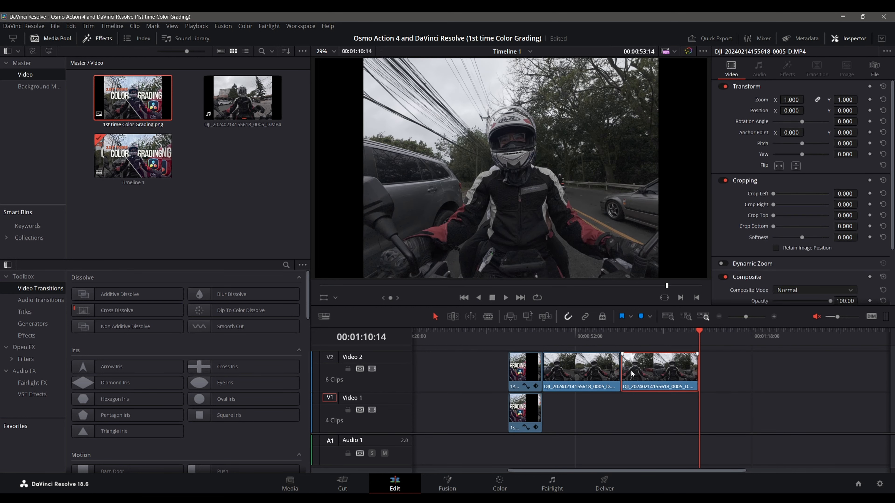
pyautogui.moveTo(629, 370); pyautogui.dragTo(562, 411)
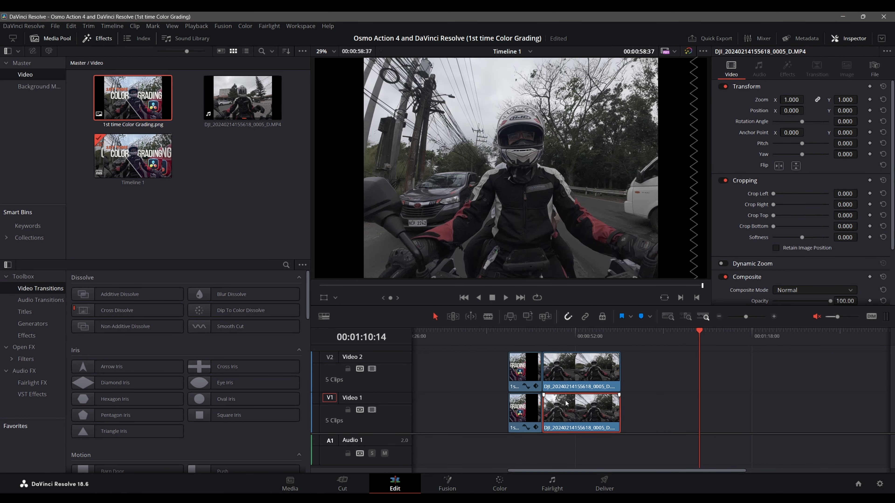
pyautogui.press('Up')
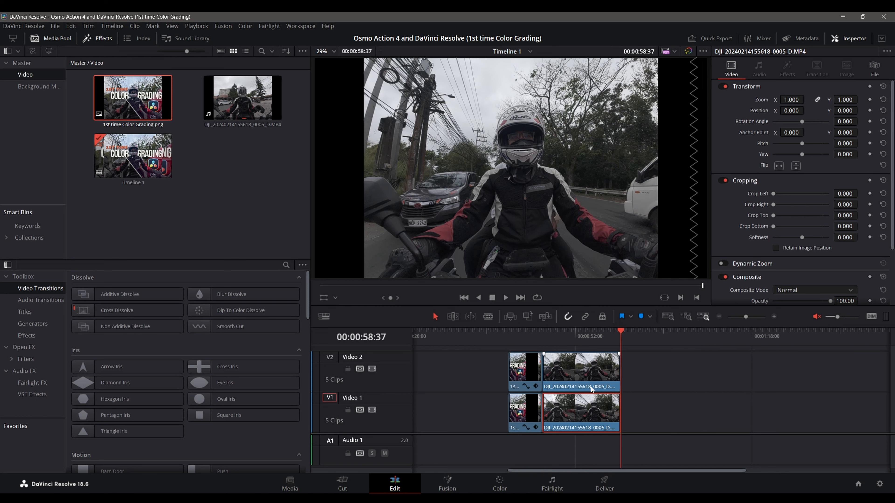
# Step: Return the playhead to the start of the stacked DJI clips at 00:00:47:10 and set the Video 1 clip's zoom to 1.75
pyautogui.click(591, 376)
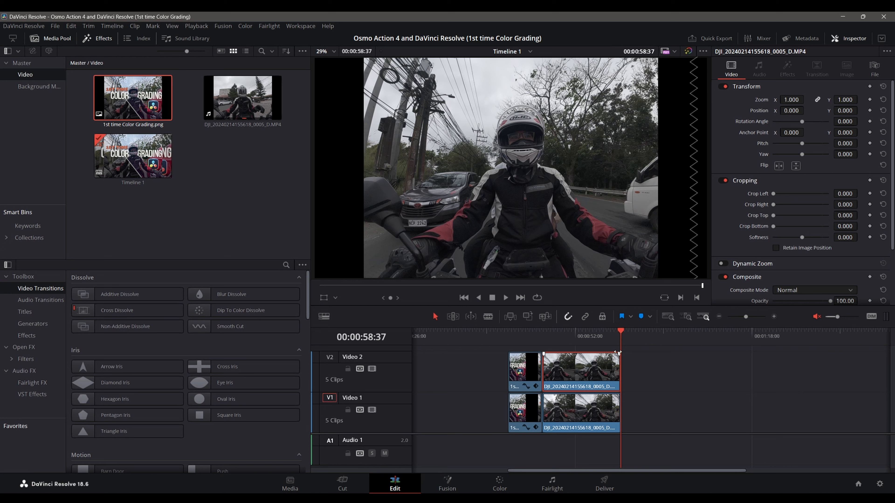
pyautogui.moveTo(599, 330); pyautogui.dragTo(555, 325)
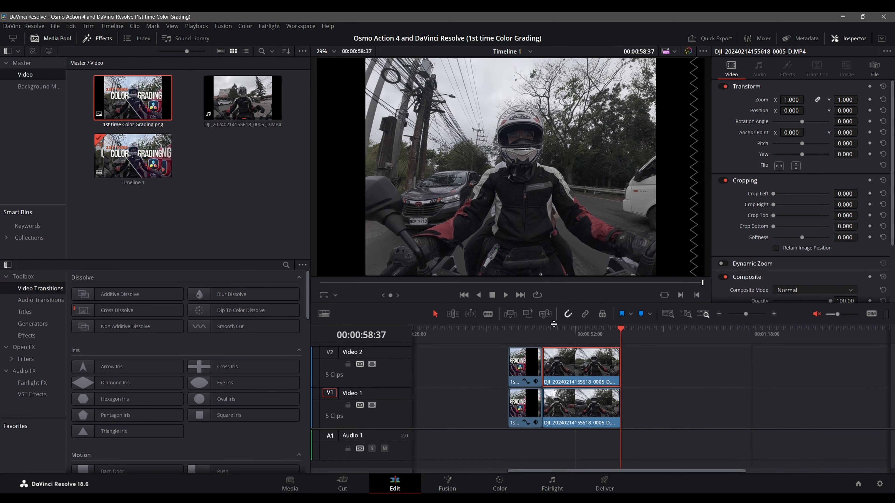
pyautogui.moveTo(620, 327); pyautogui.dragTo(543, 329)
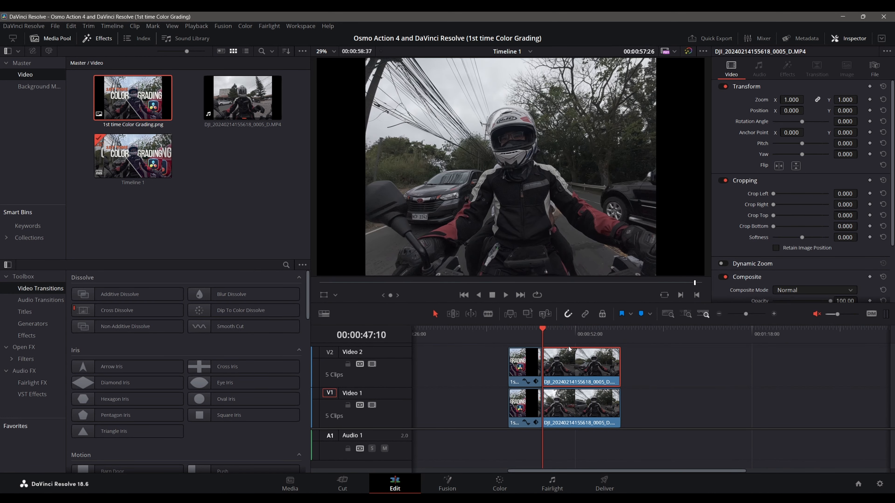
pyautogui.click(584, 407)
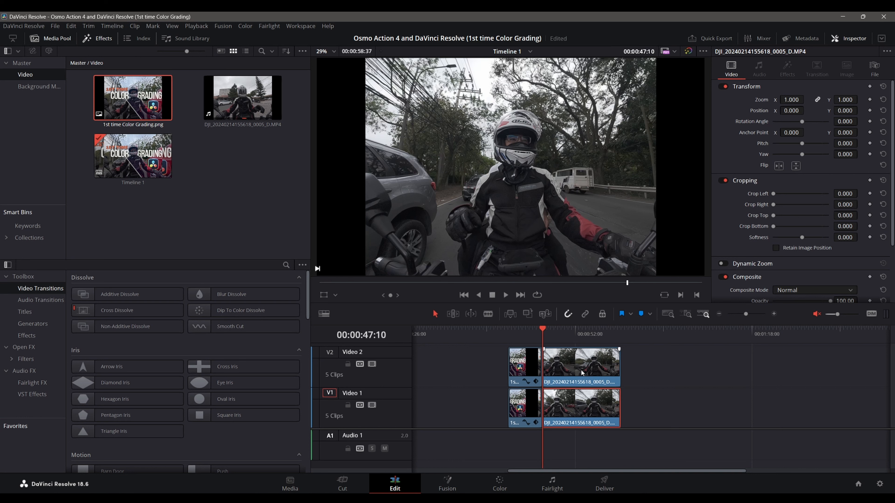
pyautogui.click(589, 365)
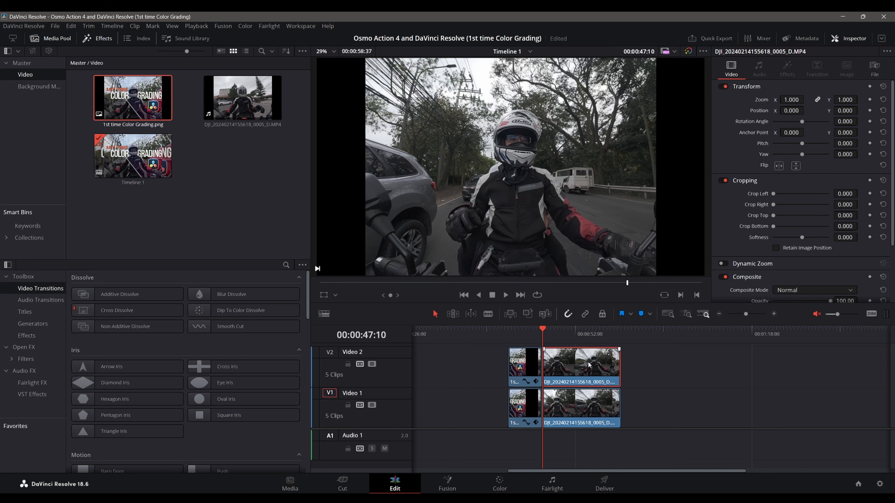
pyautogui.click(579, 400)
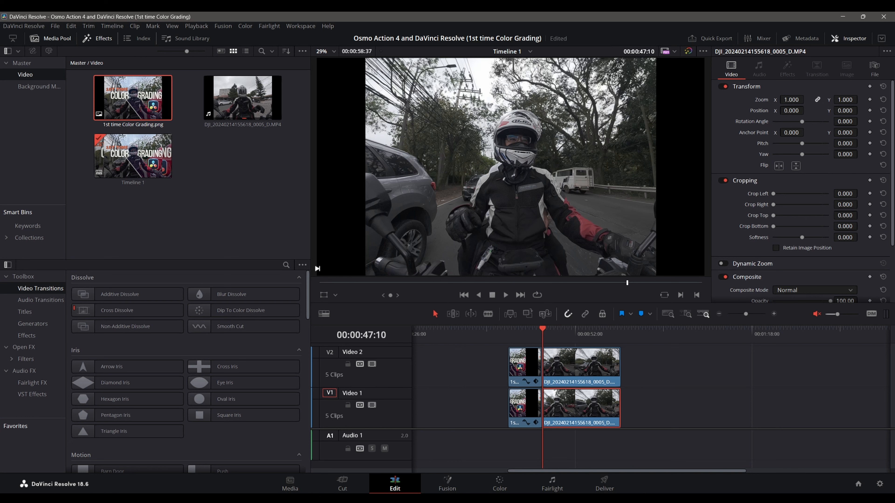
pyautogui.moveTo(791, 100); pyautogui.dragTo(807, 99)
pyautogui.doubleClick(791, 100)
pyautogui.write('1')
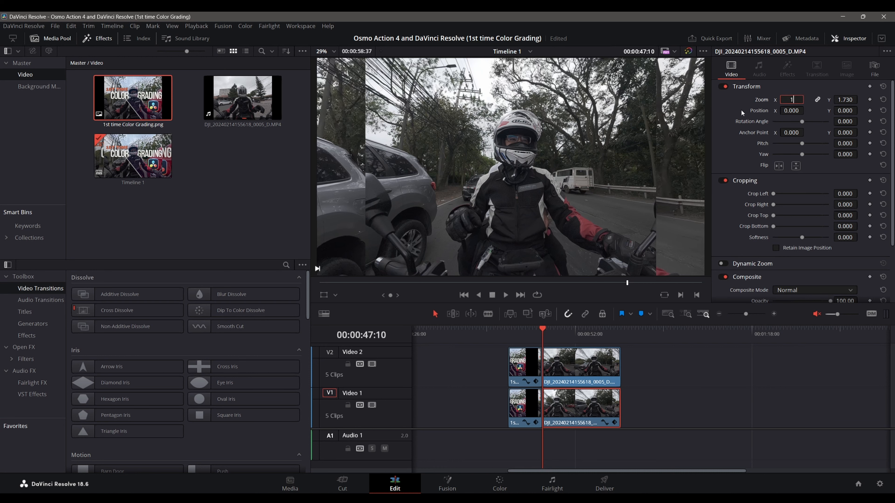
pyautogui.write('.75')
pyautogui.press('Return')
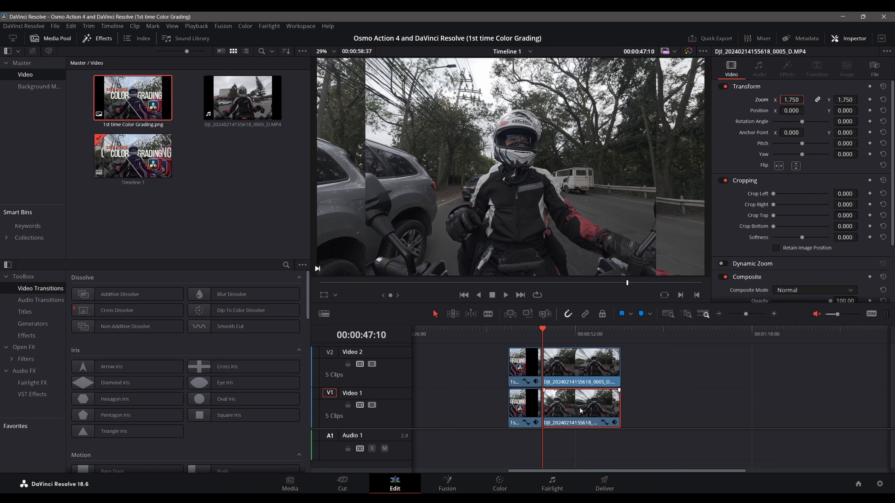
# Step: Switch to the Color page and clear the existing Balance, Exposure and third nodes from clip 10's node graph
pyautogui.click(500, 484)
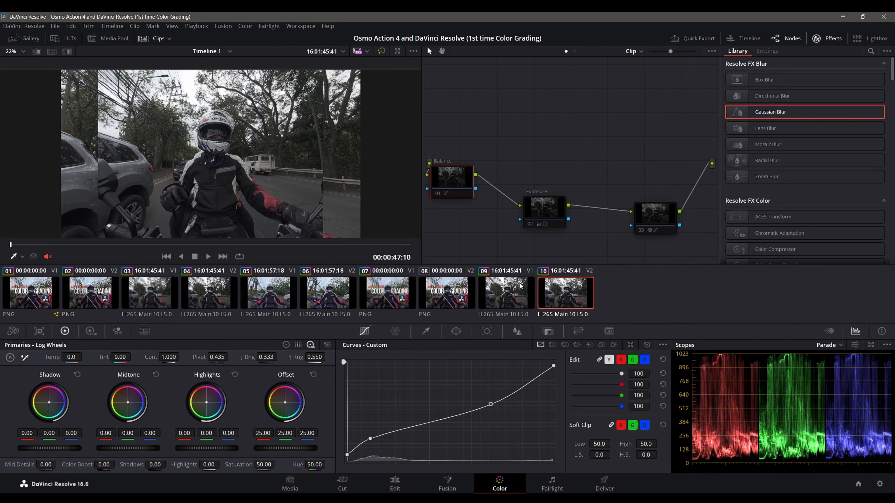
pyautogui.moveTo(434, 173); pyautogui.dragTo(482, 129)
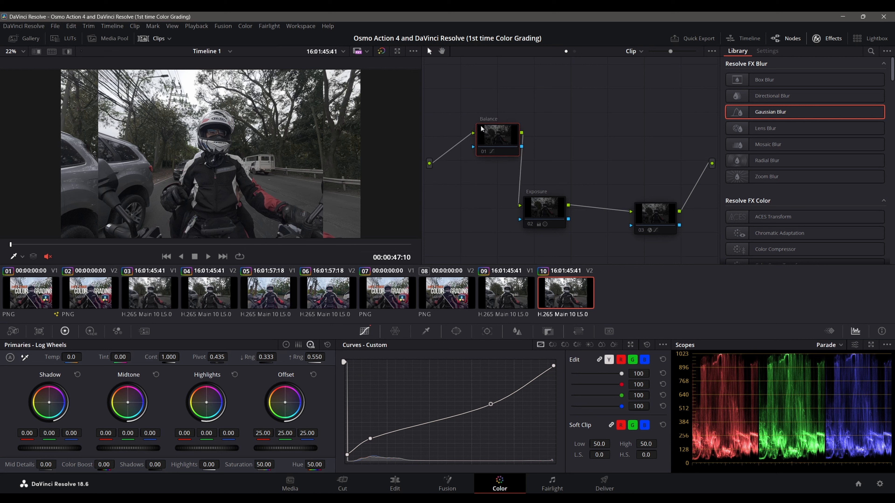
pyautogui.click(551, 289)
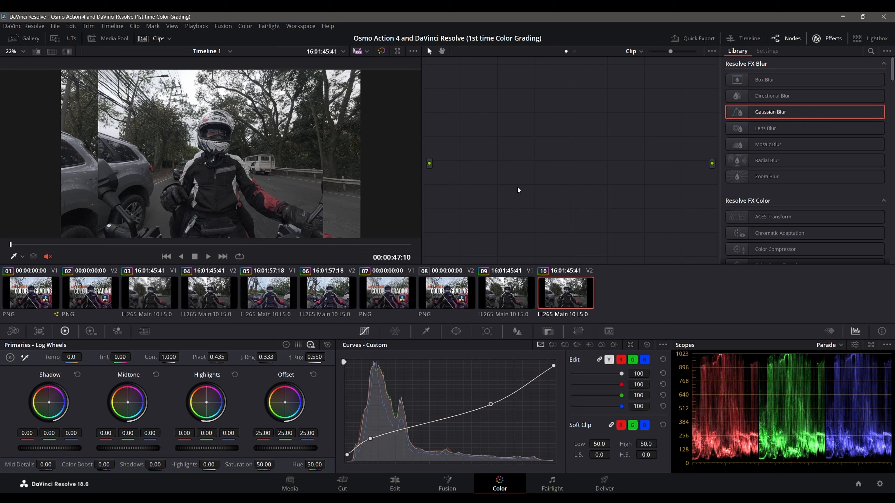
# Step: Add a corrector node to clip 10's empty graph and connect it between the source input and the output
pyautogui.rightClick(559, 158)
pyautogui.moveTo(582, 172)
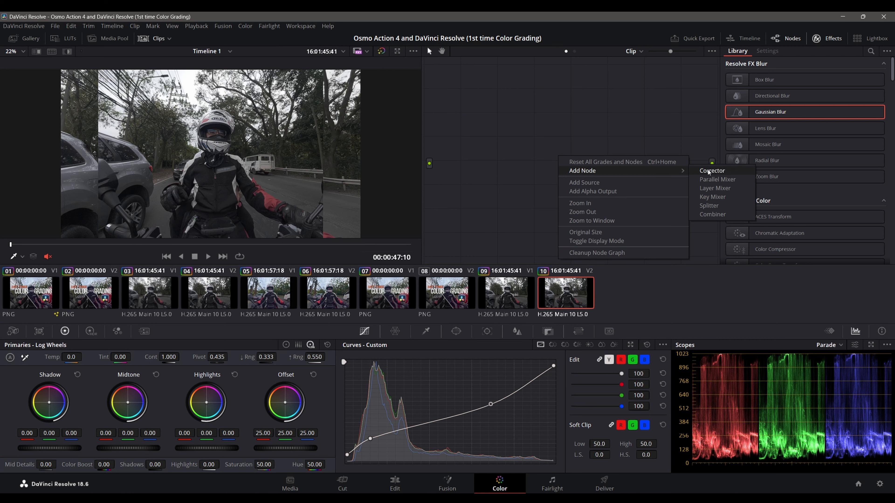
pyautogui.click(715, 173)
pyautogui.moveTo(557, 163); pyautogui.dragTo(534, 185)
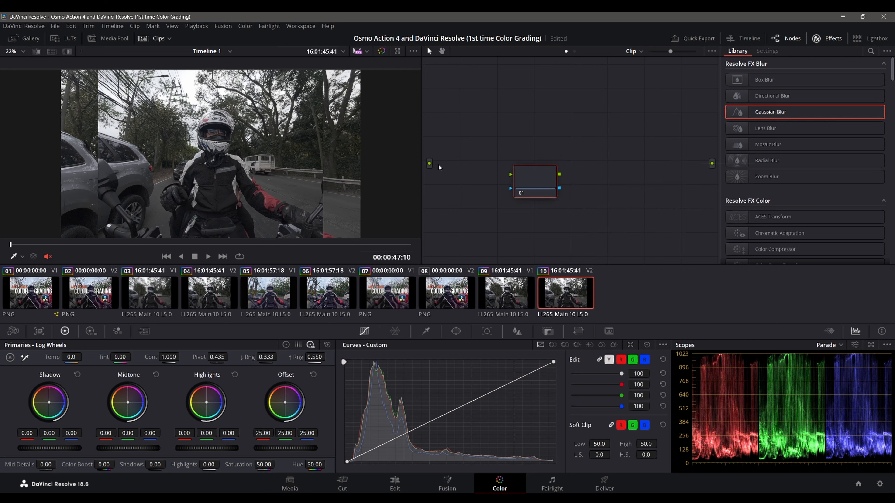
pyautogui.moveTo(430, 163); pyautogui.dragTo(711, 164)
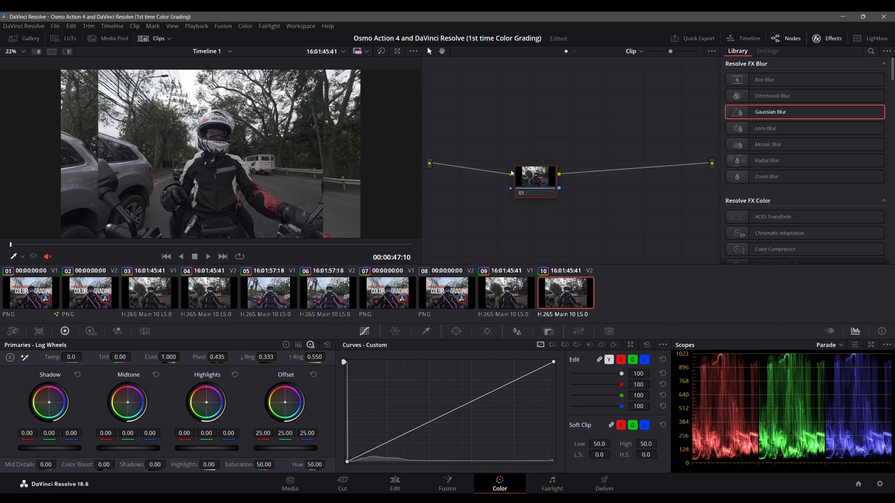
# Step: Label clip 10's new corrector node "BLUR"
pyautogui.rightClick(517, 188)
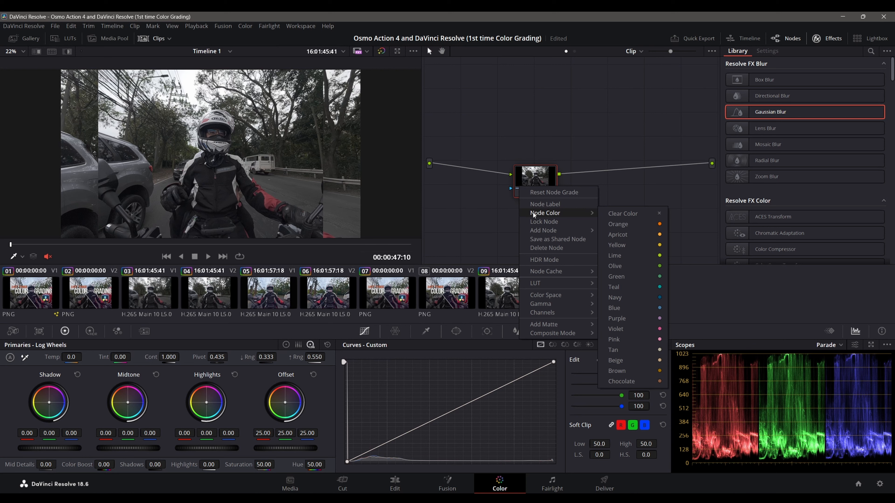
pyautogui.click(549, 205)
pyautogui.write('BLUR')
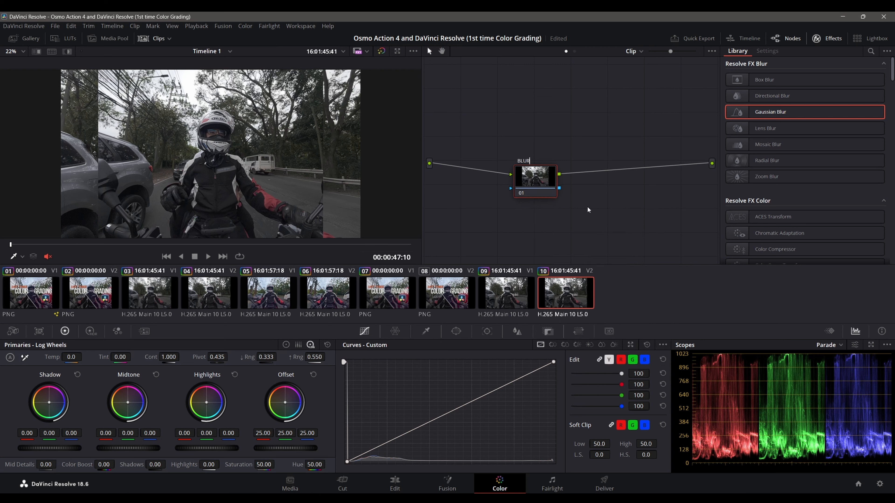
# Step: Confirm clip 10's node label and label clip 7's Gaussian Blur node "BLUR"
pyautogui.press('Return')
pyautogui.click(388, 292)
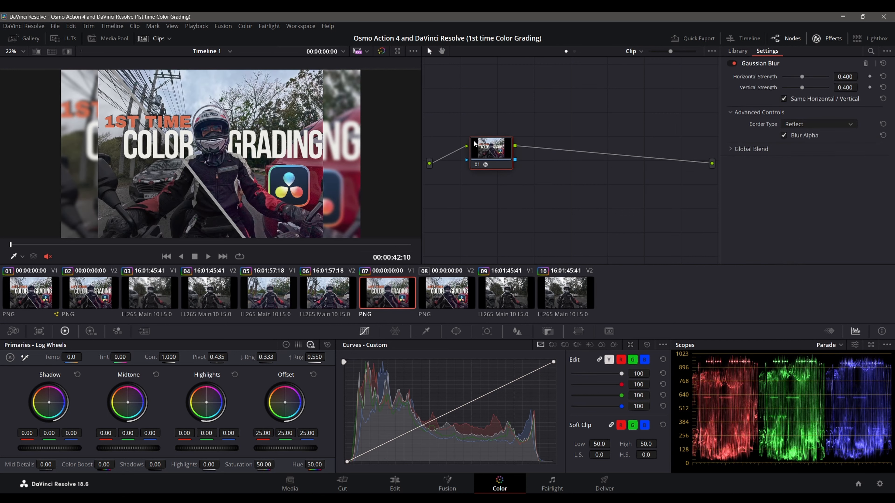
pyautogui.rightClick(474, 144)
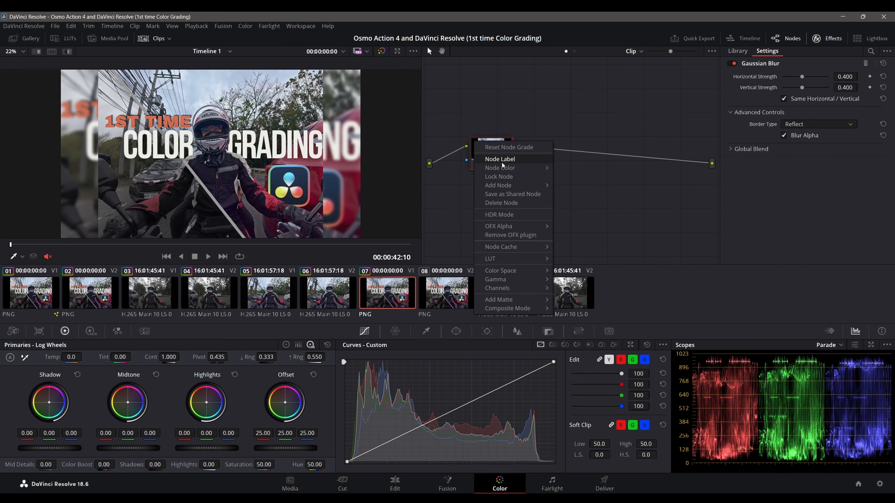
pyautogui.click(508, 159)
pyautogui.write('BLUR')
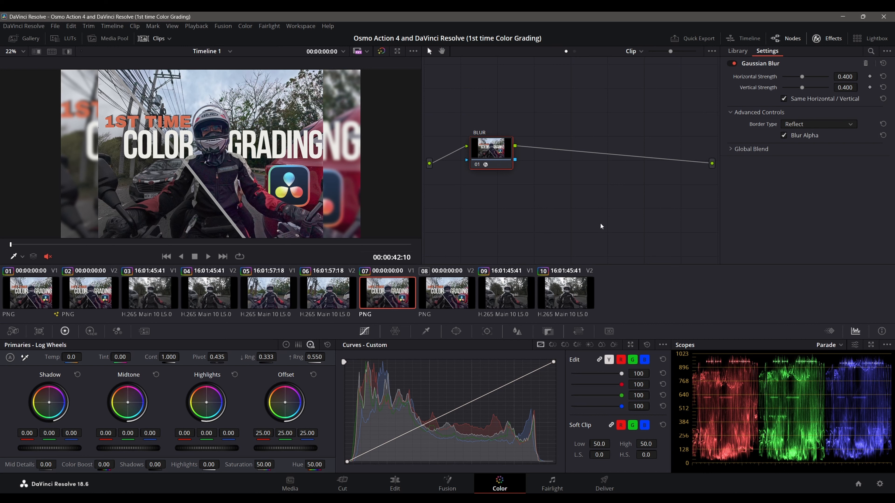
pyautogui.press('Return')
# Step: Reposition clip 10's BLUR node in the graph and apply the Gaussian Blur effect to it
pyautogui.click(566, 293)
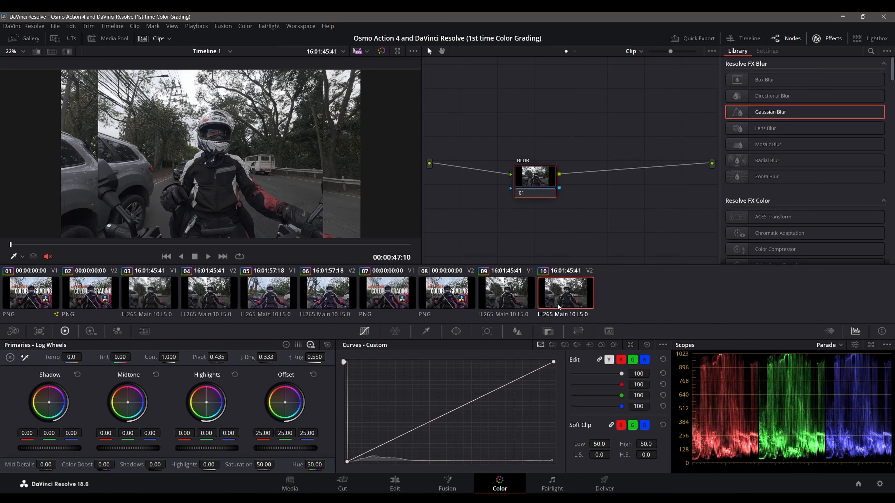
pyautogui.moveTo(539, 176); pyautogui.dragTo(479, 207)
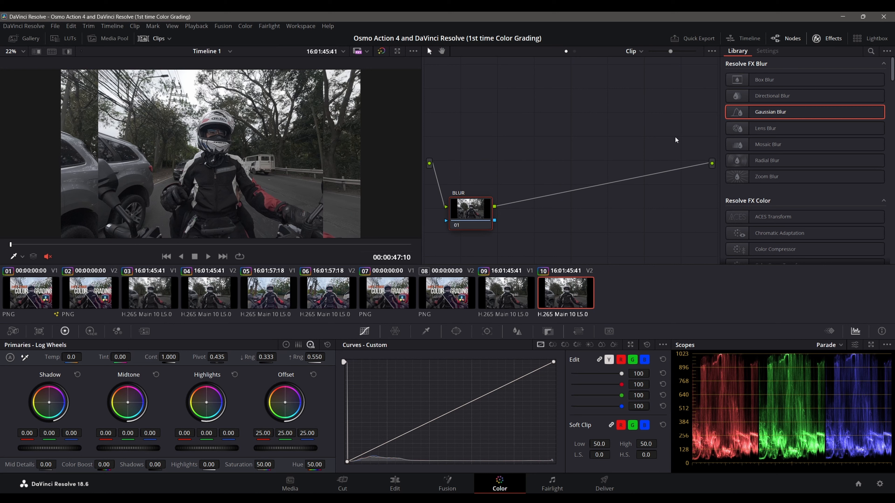
pyautogui.moveTo(761, 112); pyautogui.dragTo(482, 214)
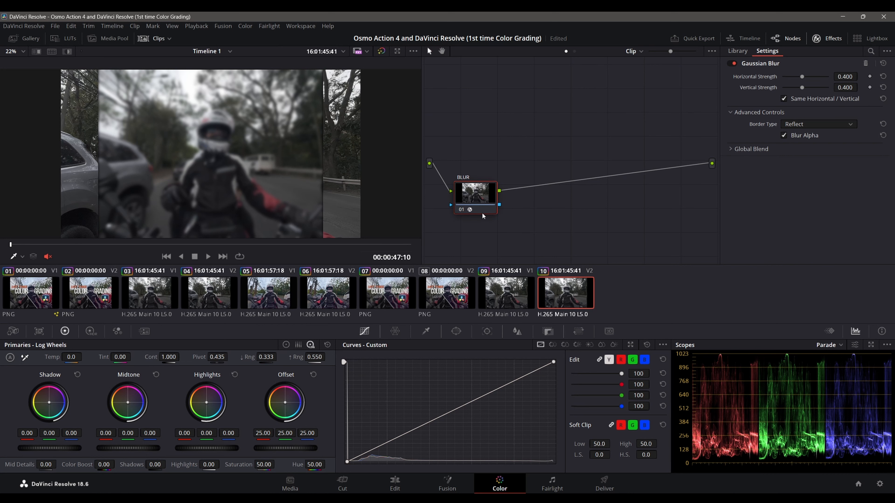
# Step: On the Edit page, swap the two stacked DJI clips so the blurred one sits on Video 1 and the other on Video 2
pyautogui.click(395, 484)
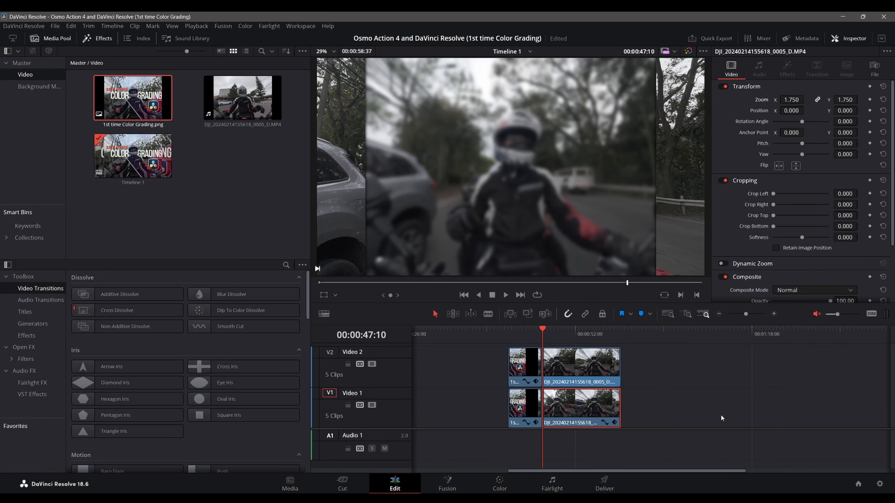
pyautogui.moveTo(590, 411); pyautogui.dragTo(670, 370)
pyautogui.moveTo(588, 367); pyautogui.dragTo(588, 398)
pyautogui.moveTo(662, 367); pyautogui.dragTo(584, 368)
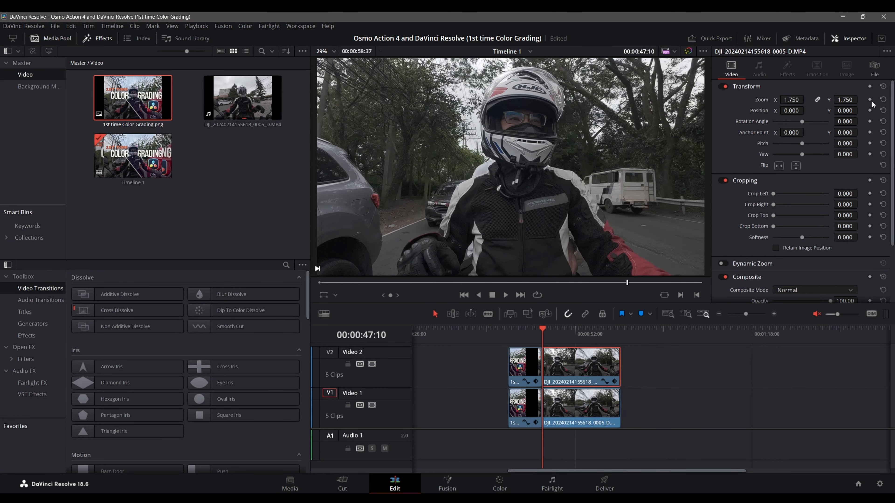
# Step: Reset the Video 2 DJI clip's transform and set the blurred Video 1 clip's zoom to 1.75
pyautogui.click(883, 87)
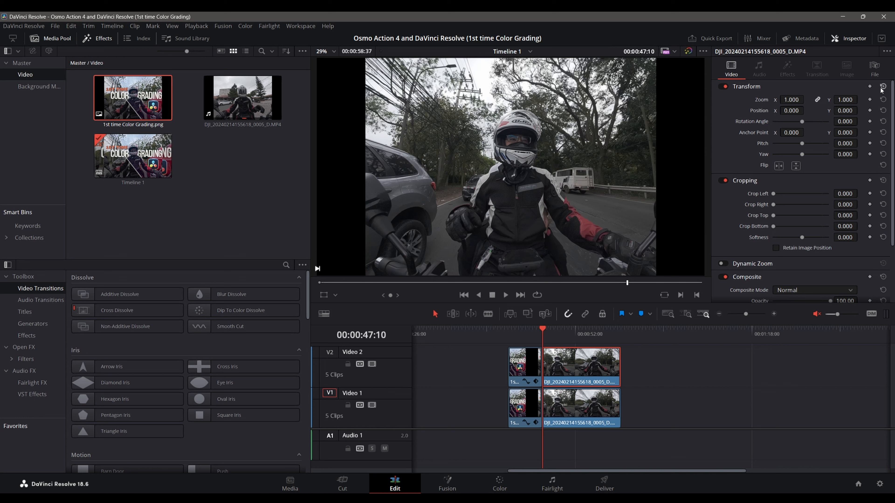
pyautogui.click(581, 404)
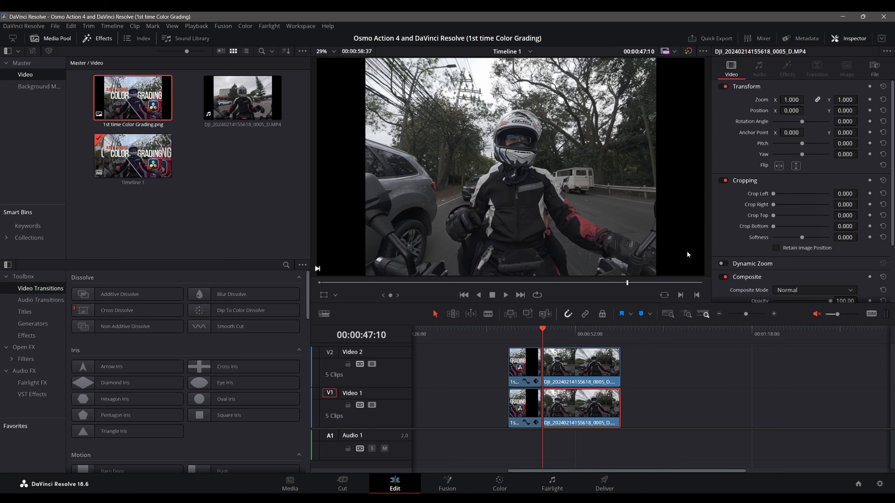
pyautogui.moveTo(791, 99); pyautogui.dragTo(801, 100)
pyautogui.doubleClick(788, 97)
pyautogui.write('1.75')
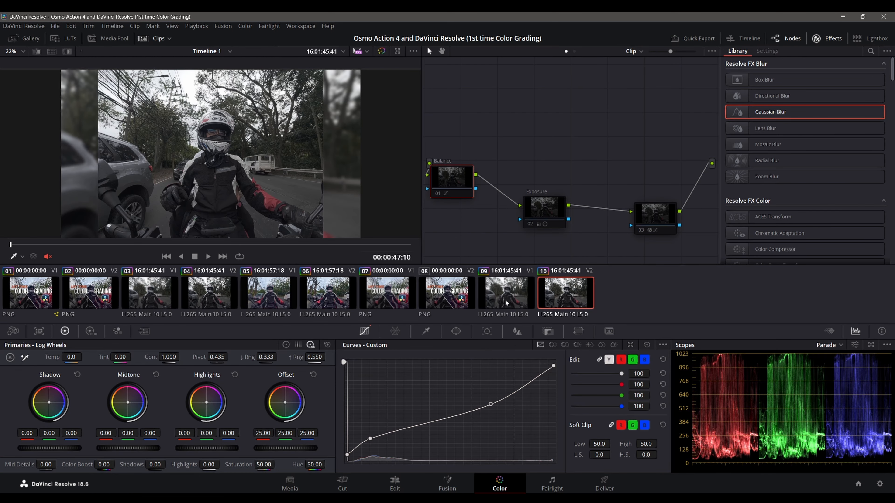
# Step: On the Color page, delete the Balance, Exposure and Color Space Transform nodes from clip 10's node graph
pyautogui.click(507, 304)
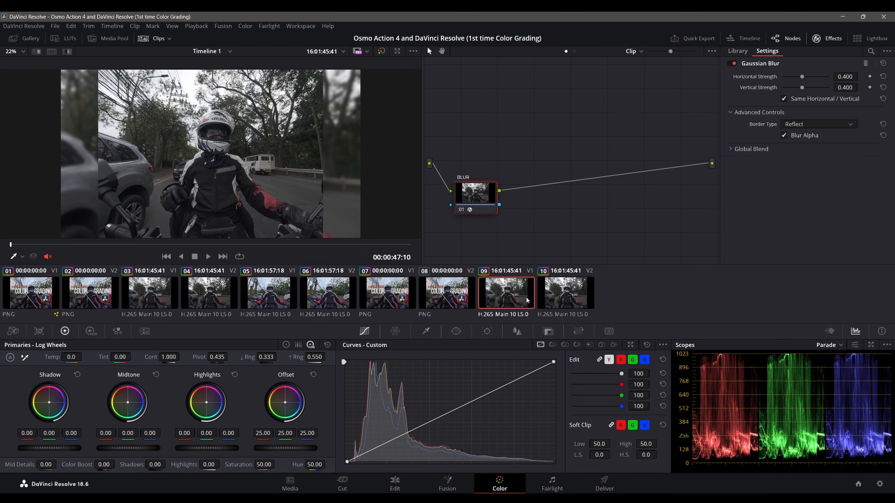
pyautogui.click(550, 297)
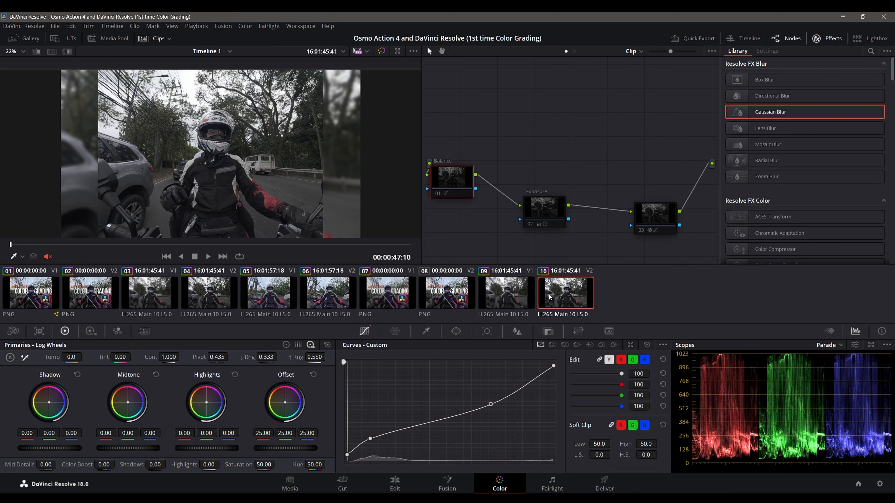
pyautogui.rightClick(445, 184)
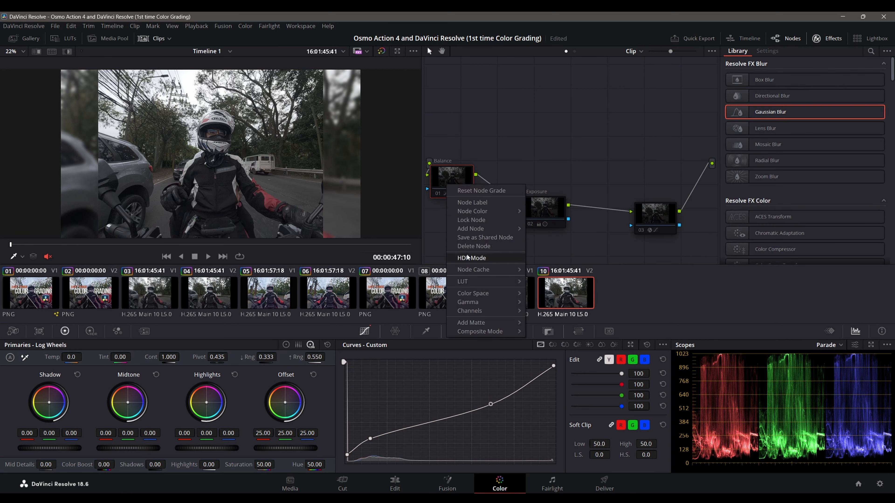
pyautogui.click(474, 246)
pyautogui.rightClick(532, 207)
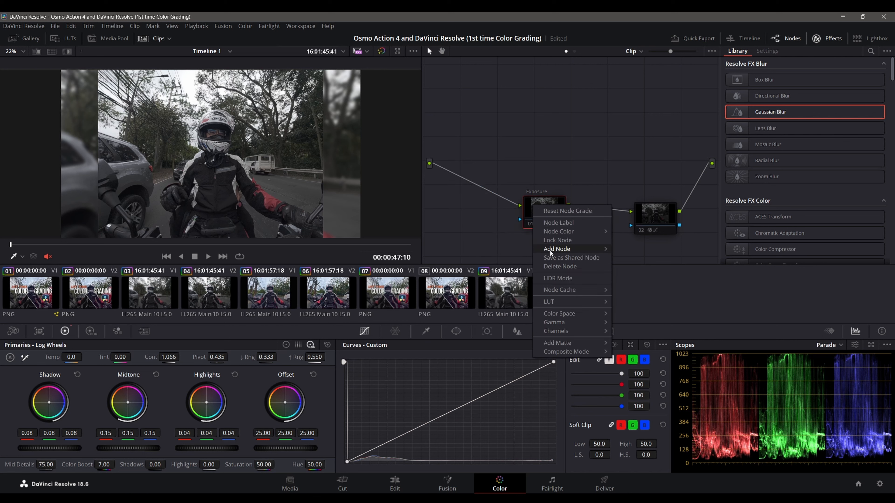
pyautogui.click(559, 267)
pyautogui.moveTo(650, 211); pyautogui.dragTo(502, 164)
pyautogui.rightClick(502, 164)
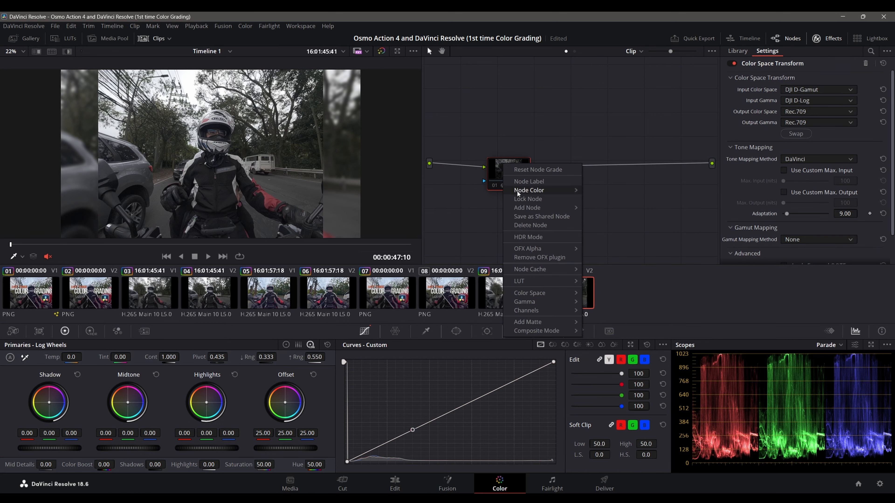
pyautogui.click(510, 226)
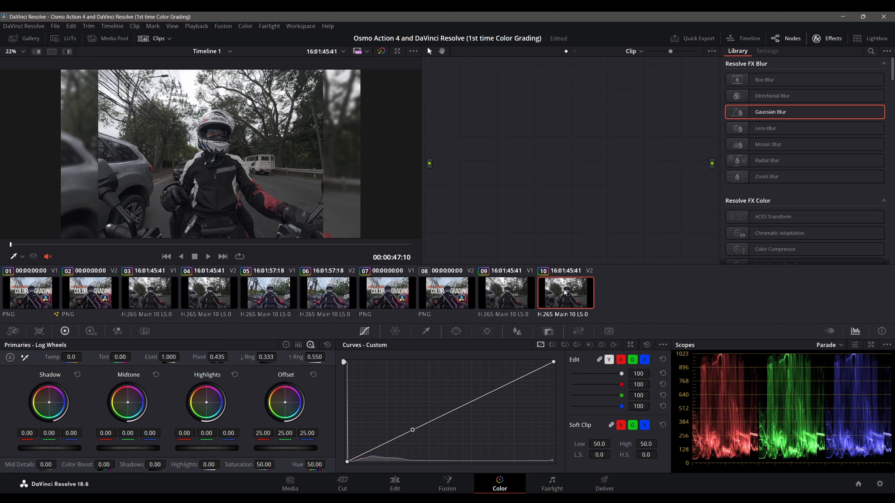
# Step: Return to the Edit page and add a marker at the end of the stacked DJI clips, at 00:00:58:37
pyautogui.click(412, 479)
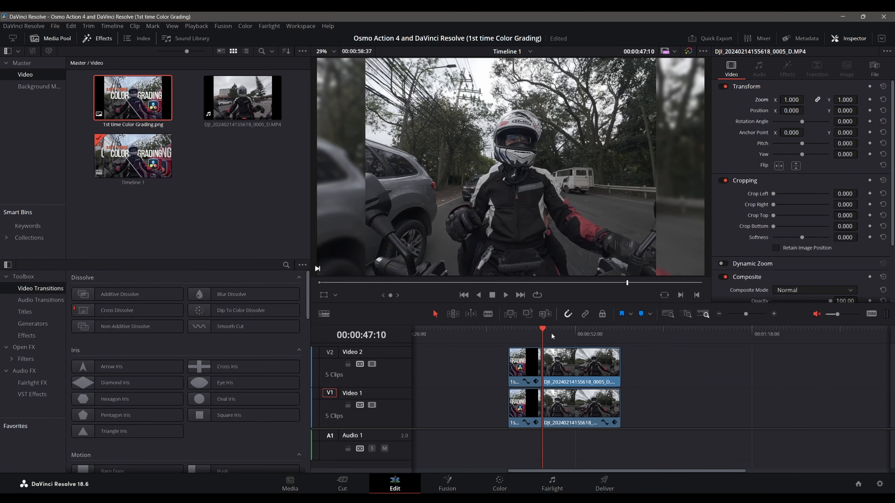
pyautogui.moveTo(546, 330)
pyautogui.mouseDown()
pyautogui.moveTo(520, 332)
pyautogui.moveTo(591, 339)
pyautogui.moveTo(616, 331)
pyautogui.mouseUp()
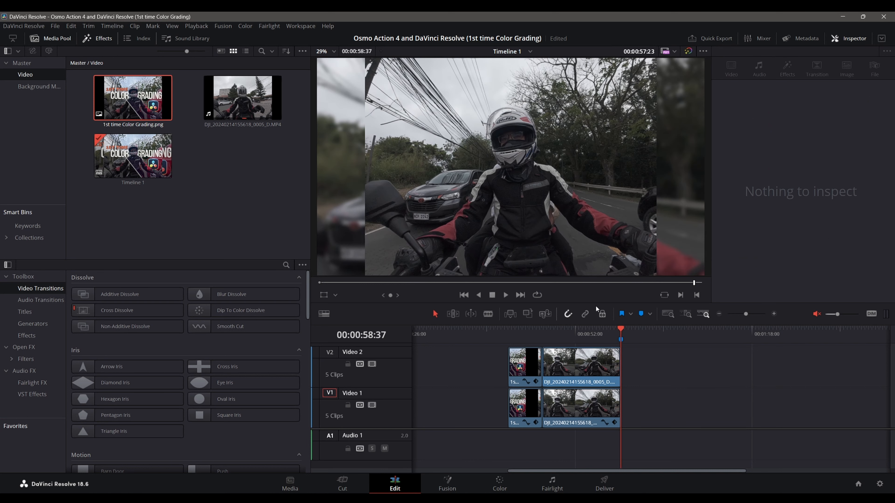
pyautogui.press('m')
# Step: Extend both stacked DJI clips to end at 00:01:13:10 and split them at the 00:00:58:37 marker
pyautogui.moveTo(616, 370); pyautogui.dragTo(719, 362)
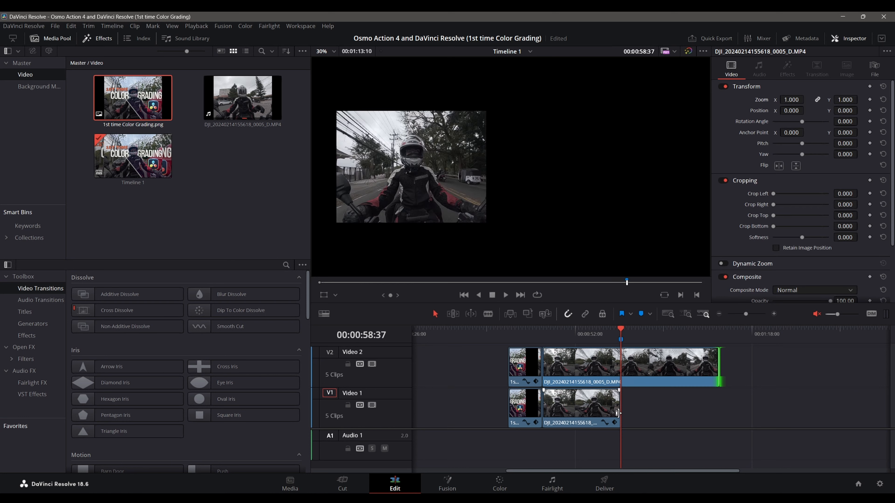
pyautogui.moveTo(617, 413); pyautogui.dragTo(712, 408)
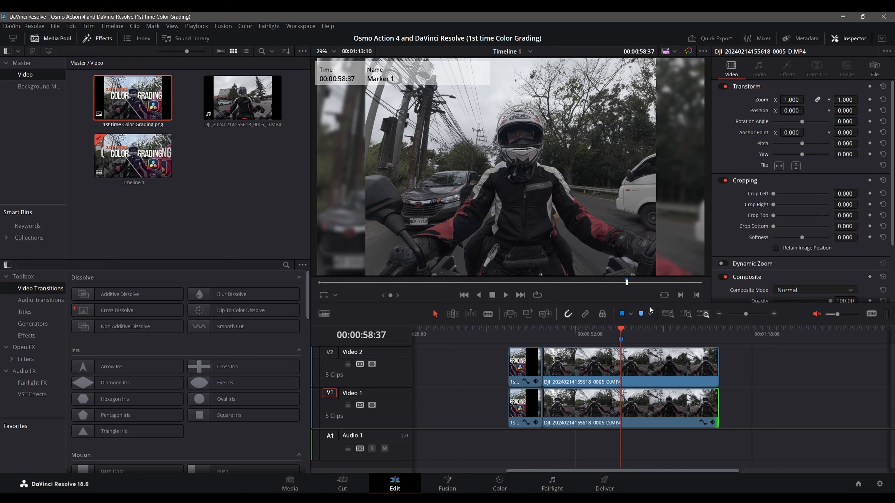
pyautogui.click(487, 315)
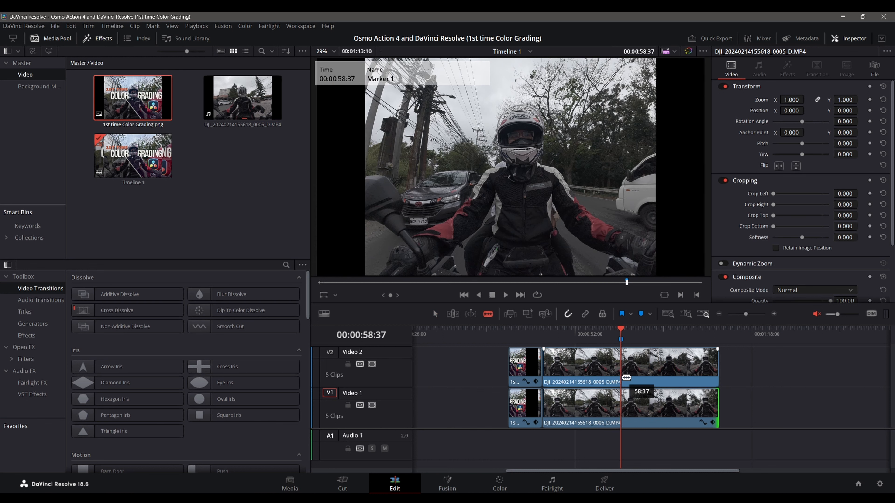
pyautogui.click(624, 377)
pyautogui.click(622, 402)
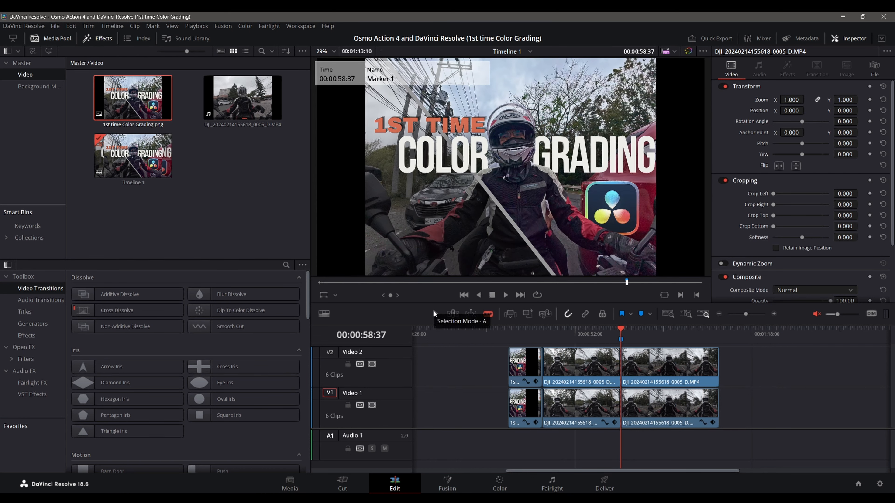
pyautogui.click(434, 313)
# Step: Examine the transform settings of the two clips after the split and compare the node graphs of clips 11 and 12
pyautogui.click(699, 408)
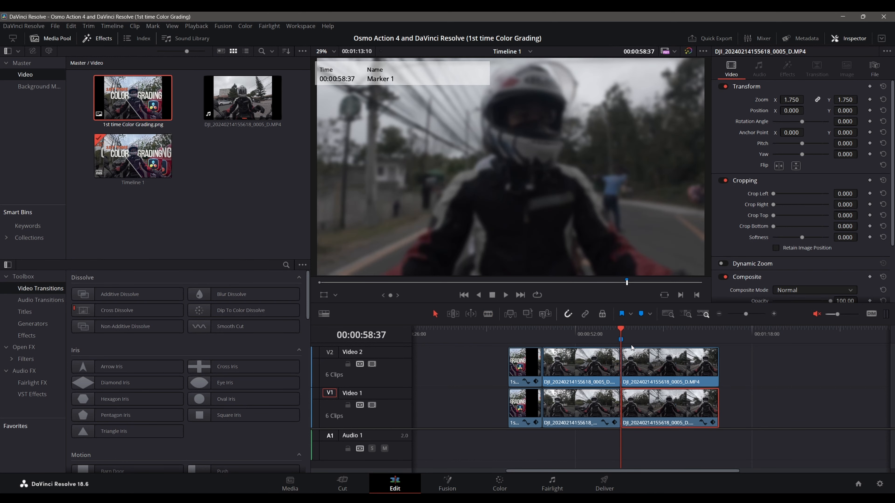
pyautogui.moveTo(623, 329)
pyautogui.mouseDown()
pyautogui.moveTo(701, 337)
pyautogui.moveTo(621, 335)
pyautogui.mouseUp()
pyautogui.click(665, 381)
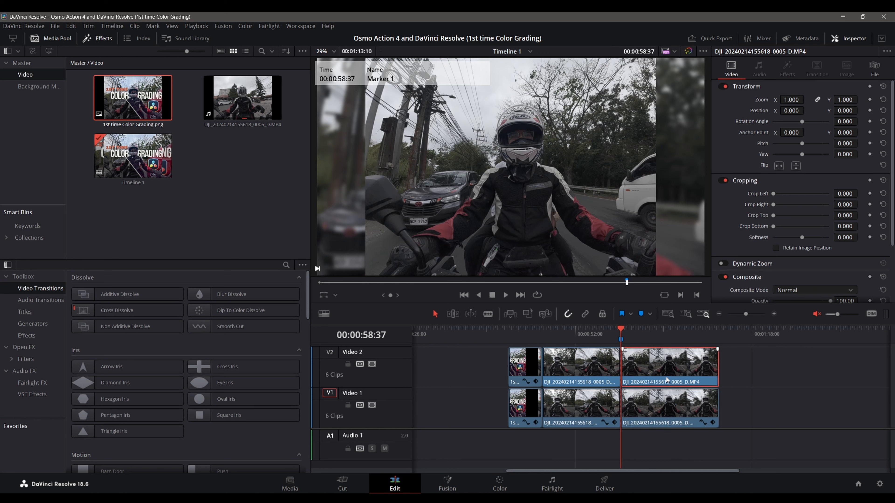
pyautogui.click(669, 407)
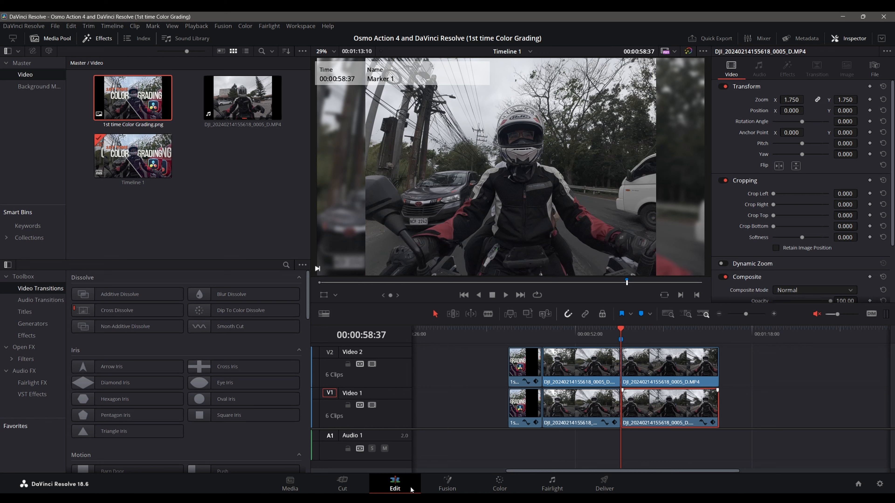
pyautogui.click(500, 484)
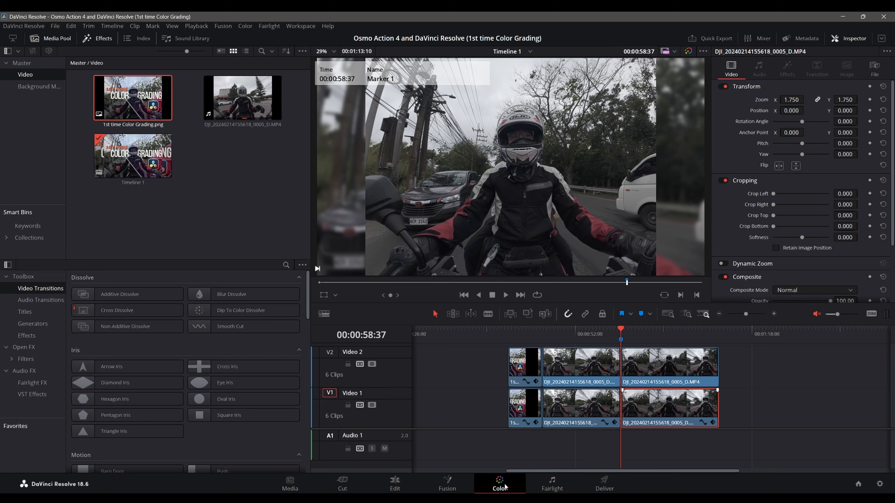
pyautogui.click(615, 290)
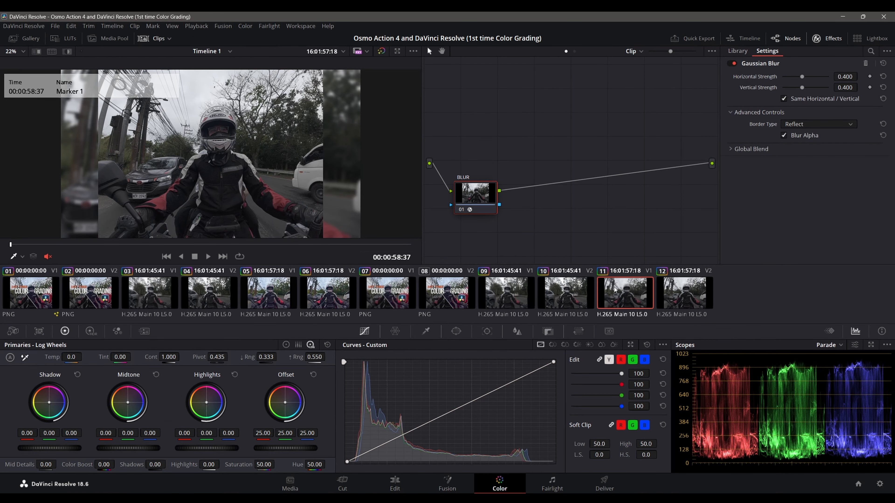
pyautogui.click(682, 304)
pyautogui.click(622, 300)
pyautogui.click(395, 483)
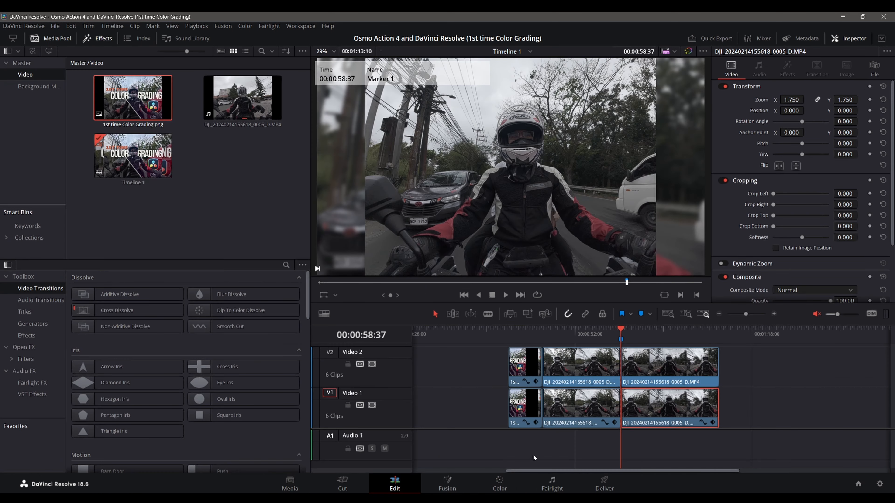
pyautogui.click(634, 373)
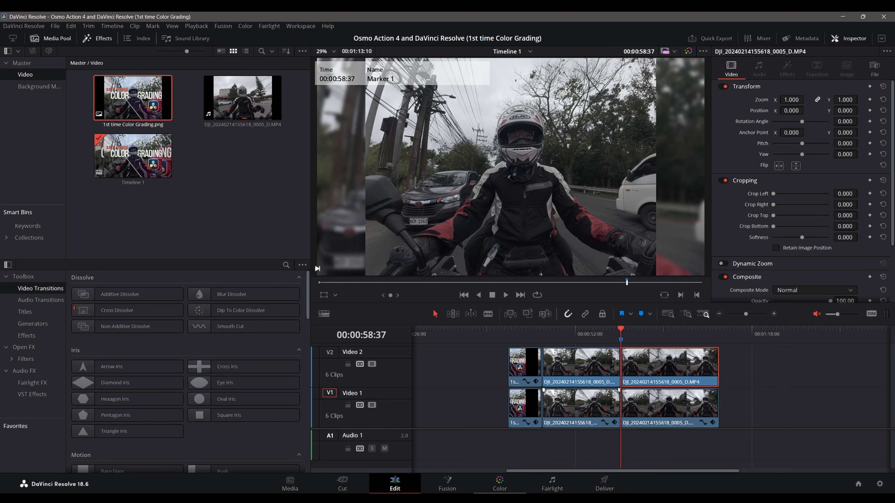
pyautogui.click(499, 489)
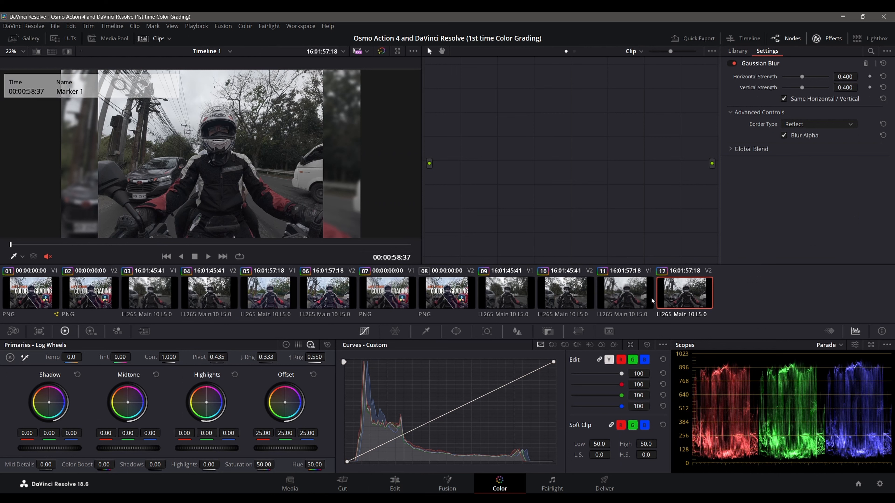
pyautogui.click(624, 303)
# Step: Add a corrector node to clip 12's empty graph and connect it between the source input and the output
pyautogui.click(671, 300)
pyautogui.rightClick(500, 178)
pyautogui.moveTo(599, 192)
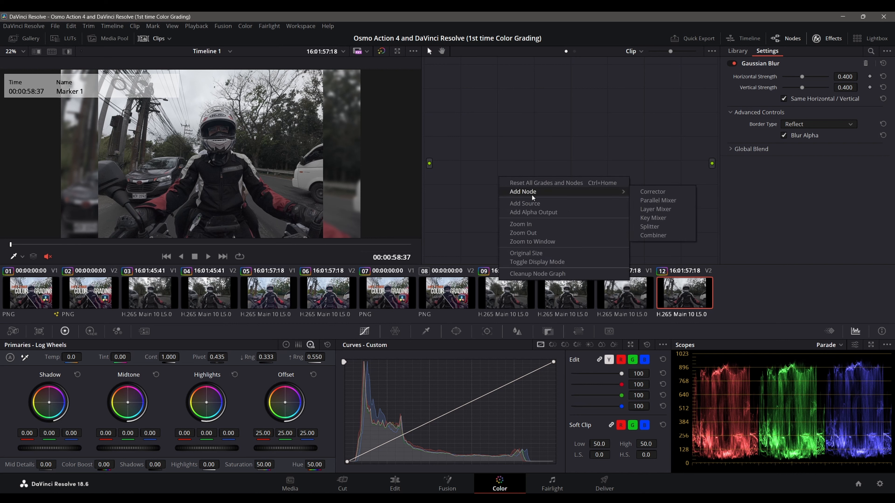
pyautogui.click(653, 192)
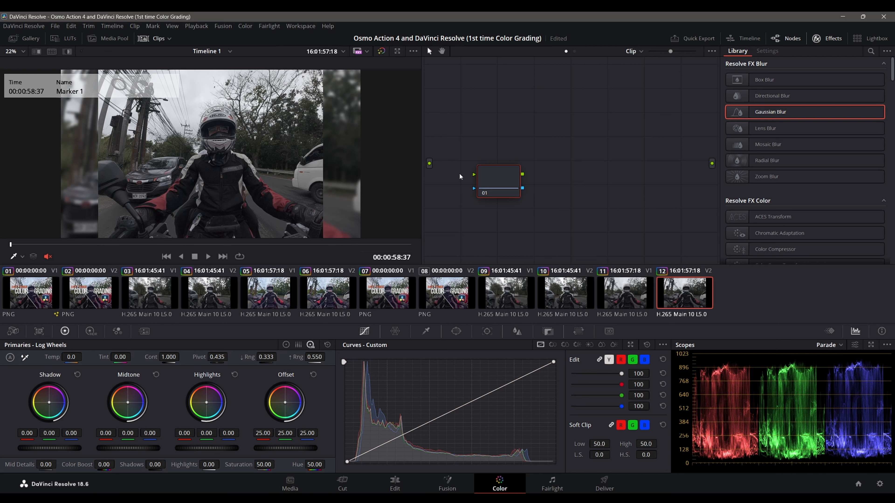
pyautogui.moveTo(474, 174); pyautogui.dragTo(432, 164)
pyautogui.moveTo(523, 174); pyautogui.dragTo(711, 163)
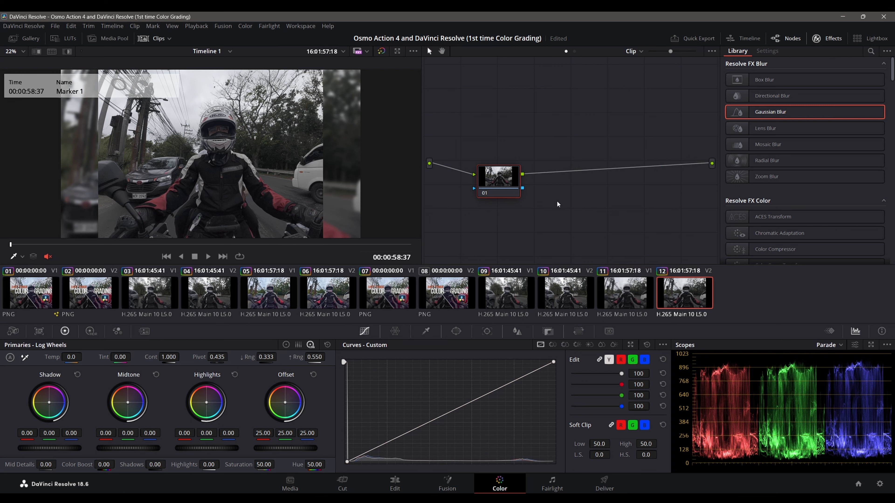
pyautogui.moveTo(485, 185)
pyautogui.mouseDown()
pyautogui.moveTo(642, 193)
pyautogui.moveTo(495, 187)
pyautogui.mouseUp()
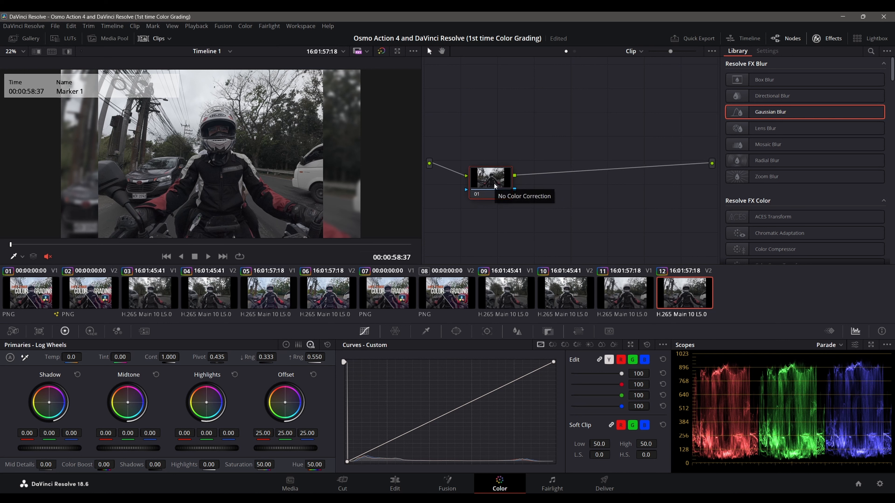
# Step: Add two serial nodes after clip 12's first node and spread them out along the chain
pyautogui.hotkey('alt', 's')
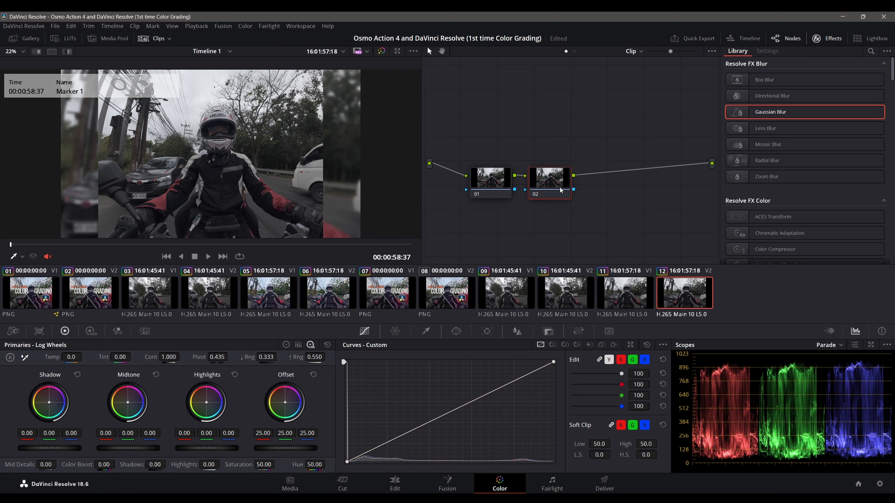
pyautogui.moveTo(560, 187); pyautogui.dragTo(633, 184)
pyautogui.hotkey('shift', 's')
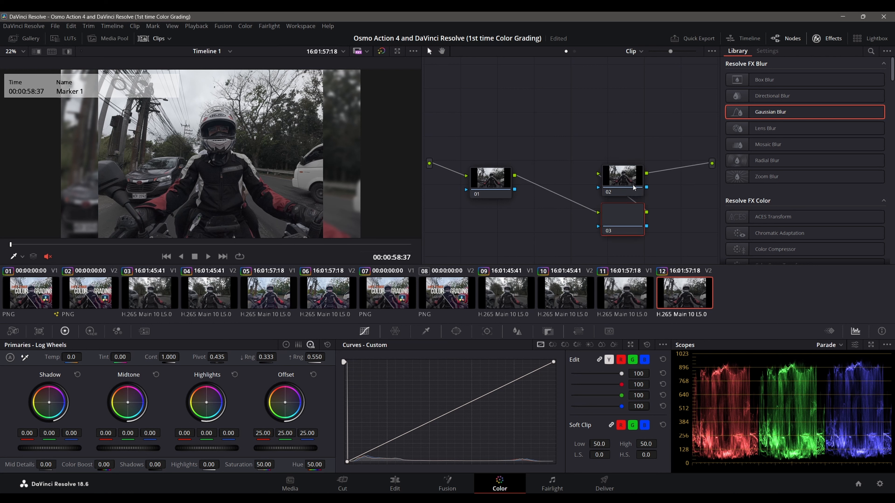
pyautogui.moveTo(624, 185); pyautogui.dragTo(652, 191)
# Step: Label the last node in clip 12's chain "CST"
pyautogui.rightClick(652, 191)
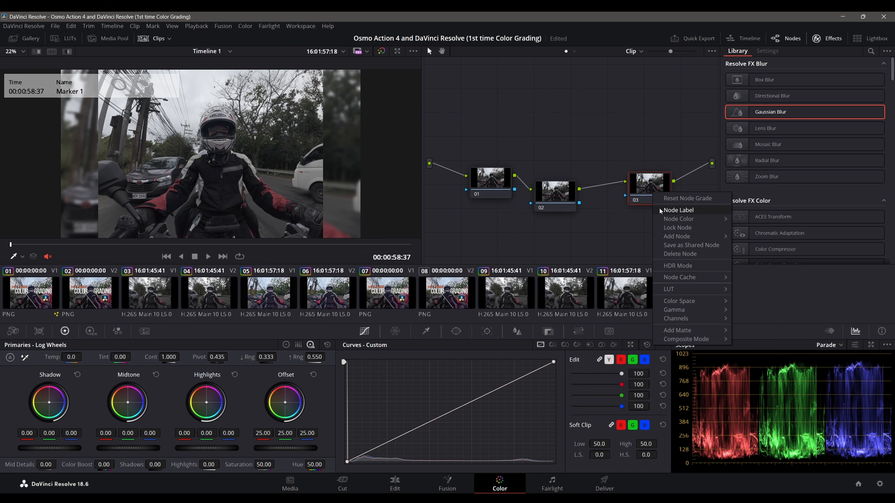
pyautogui.click(661, 210)
pyautogui.write('CST')
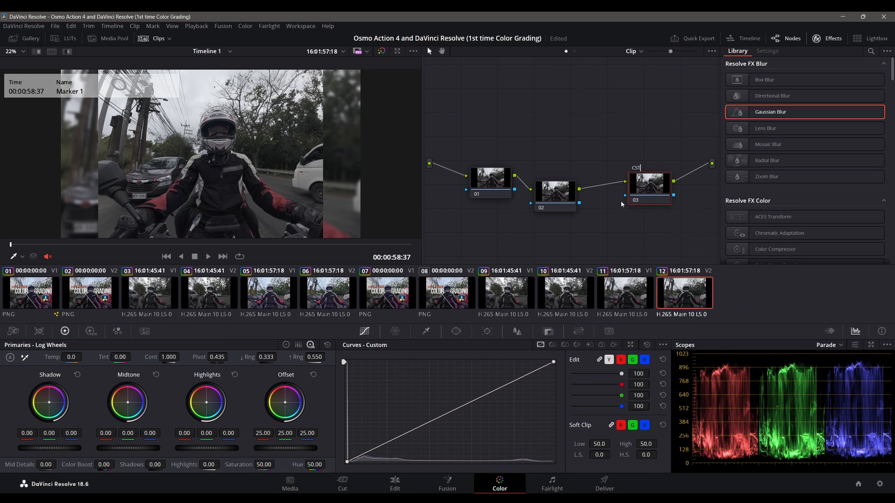
pyautogui.press('Return')
# Step: Search the effects library for "Color" and apply the Color Space Transform effect to the CST node
pyautogui.click(872, 52)
pyautogui.write('CST')
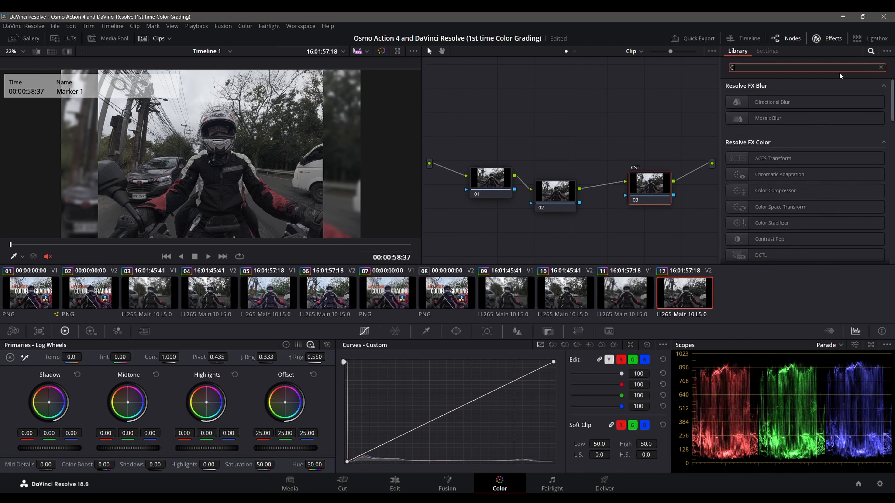
pyautogui.press('BackSpace')
pyautogui.press('BackSpace')
pyautogui.press('BackSpace')
pyautogui.write('Co')
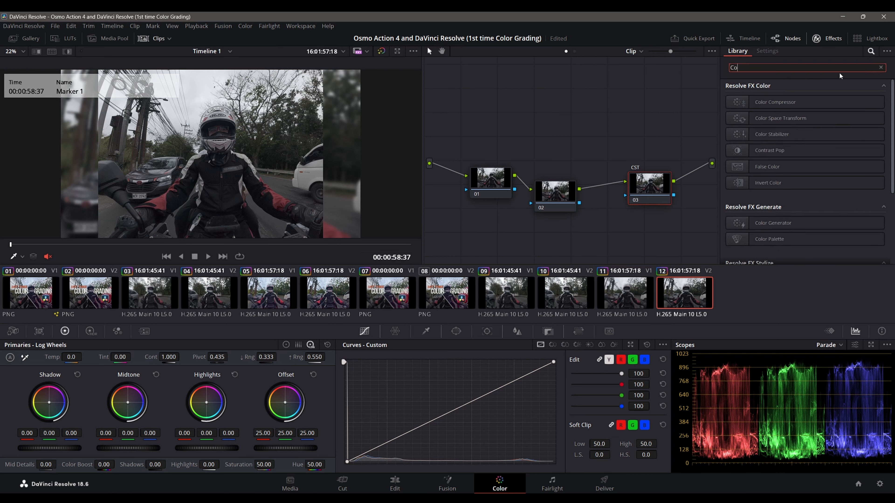
pyautogui.write('lor')
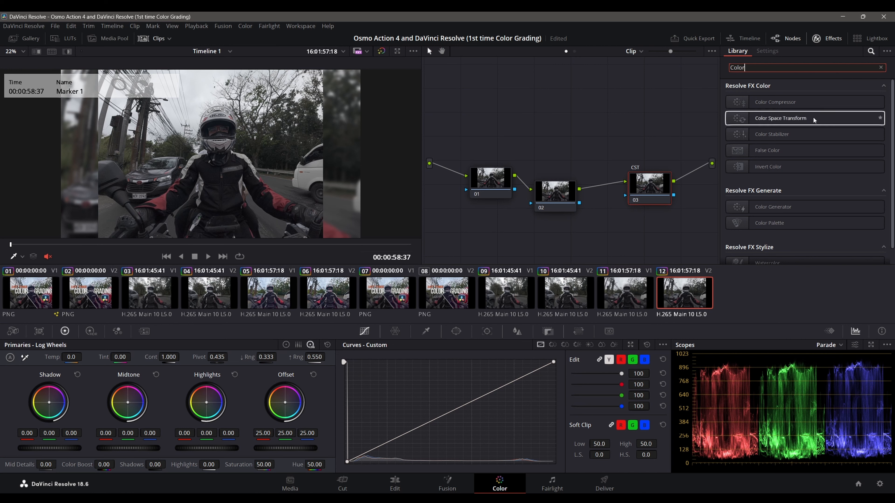
pyautogui.moveTo(814, 117); pyautogui.dragTo(647, 169)
pyautogui.moveTo(768, 118); pyautogui.dragTo(650, 187)
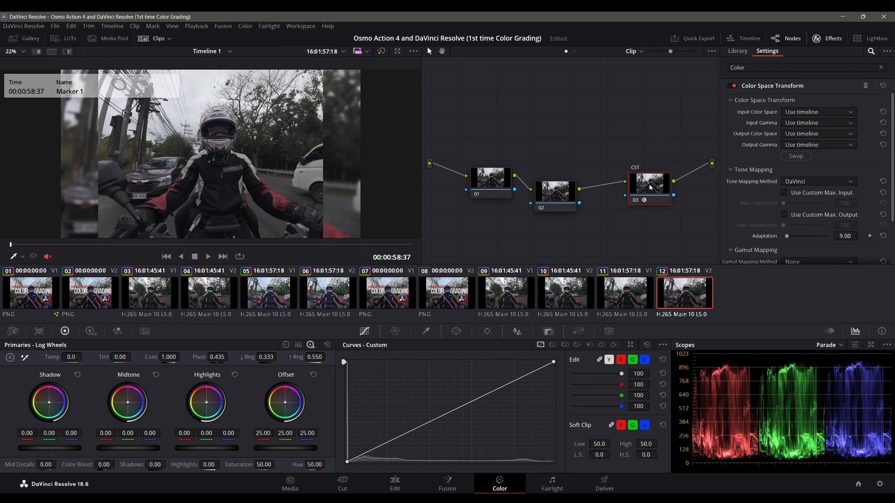
# Step: Set the Color Space Transform's input color space to DJI D-Gamut and its input gamma to DJI D-Log
pyautogui.click(789, 115)
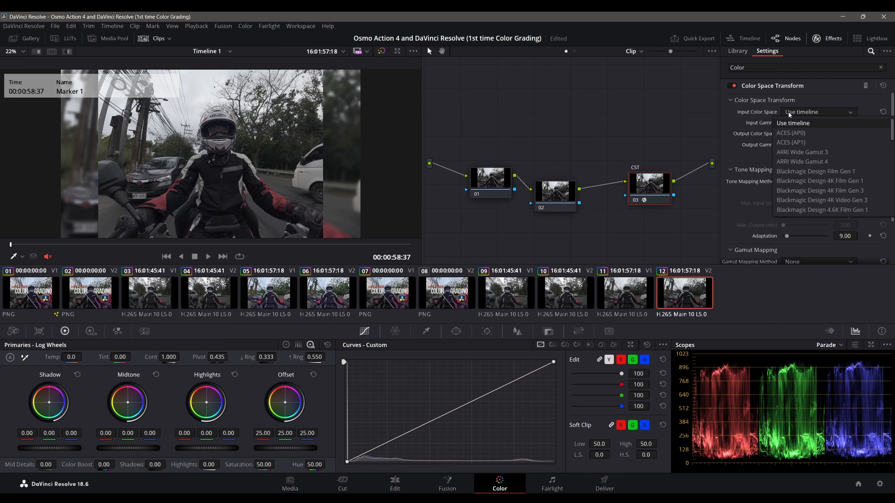
pyautogui.click(801, 113)
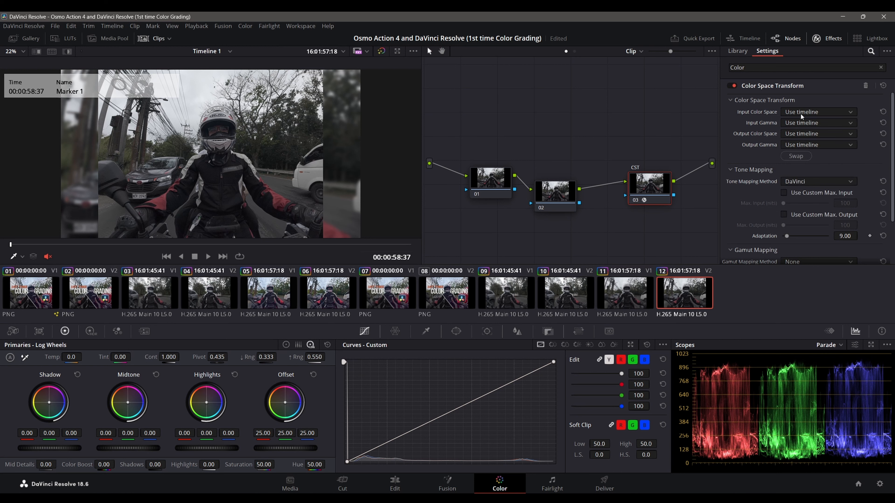
pyautogui.click(815, 113)
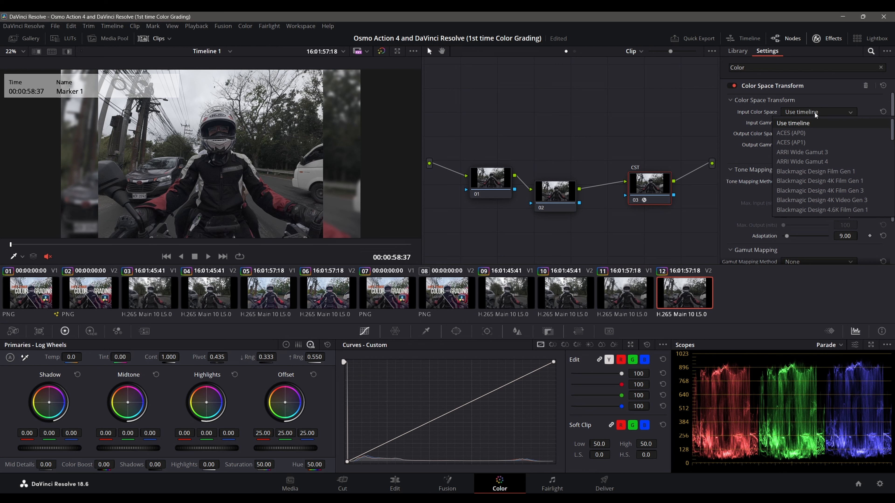
pyautogui.scroll(-5, 815, 151)
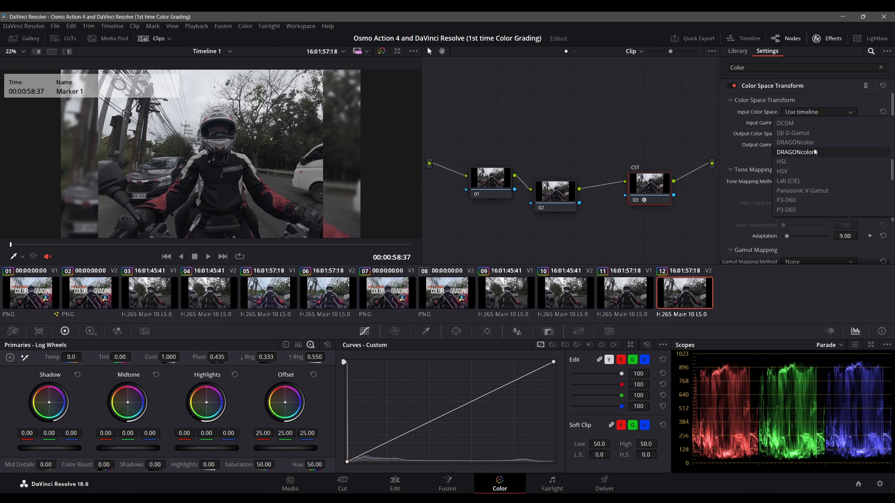
pyautogui.click(807, 133)
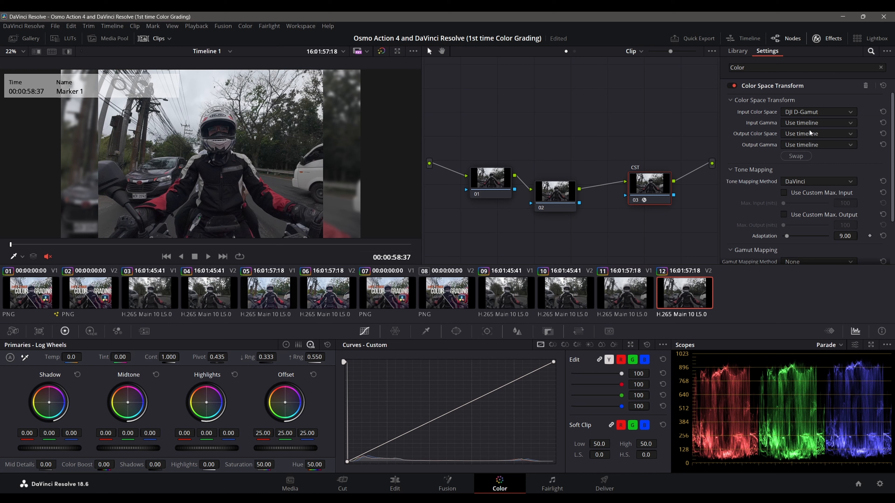
pyautogui.click(813, 124)
pyautogui.scroll(-5, 812, 166)
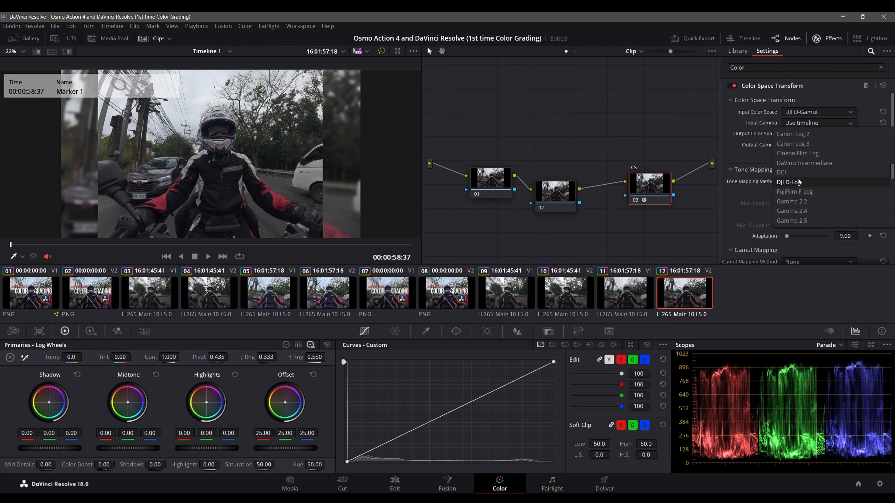
pyautogui.click(799, 181)
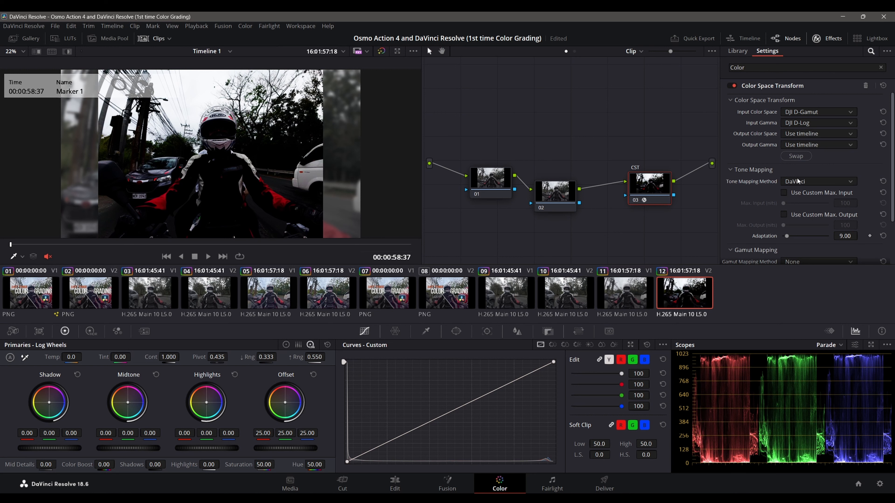
# Step: Set the Color Space Transform's output color space and output gamma both to Rec.709
pyautogui.click(803, 133)
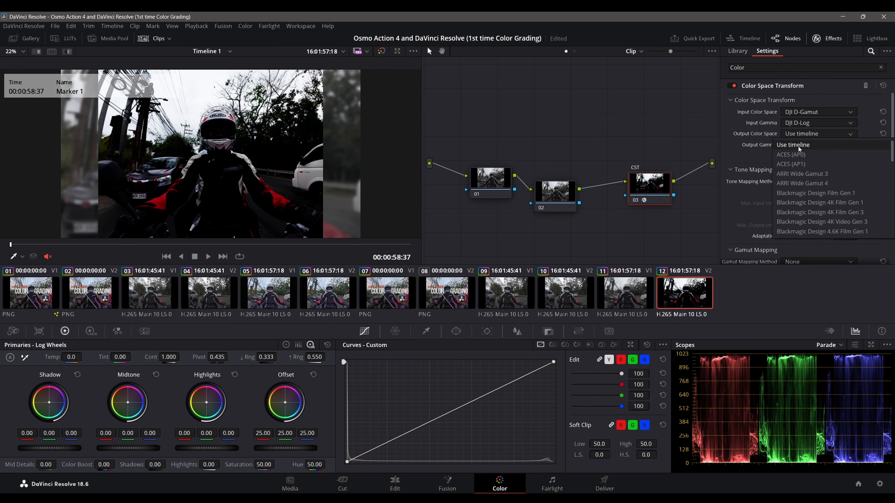
pyautogui.scroll(-3, 799, 161)
pyautogui.scroll(-5, 799, 176)
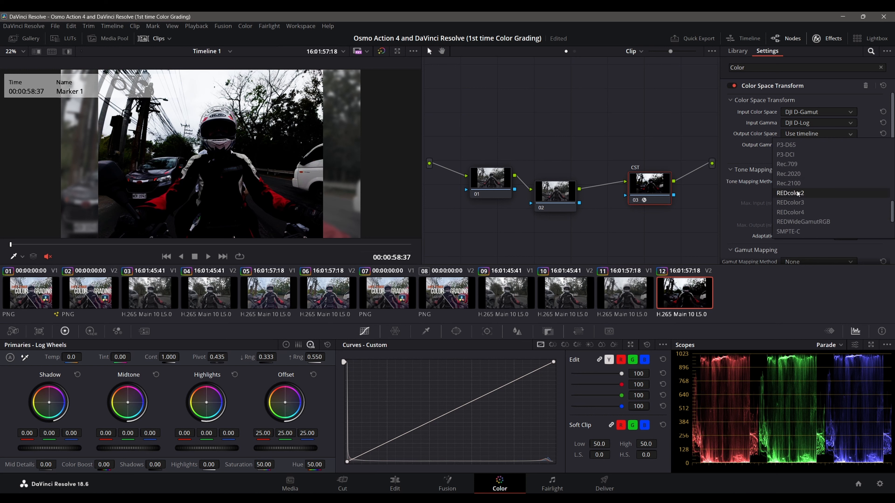
pyautogui.click(791, 164)
pyautogui.click(812, 146)
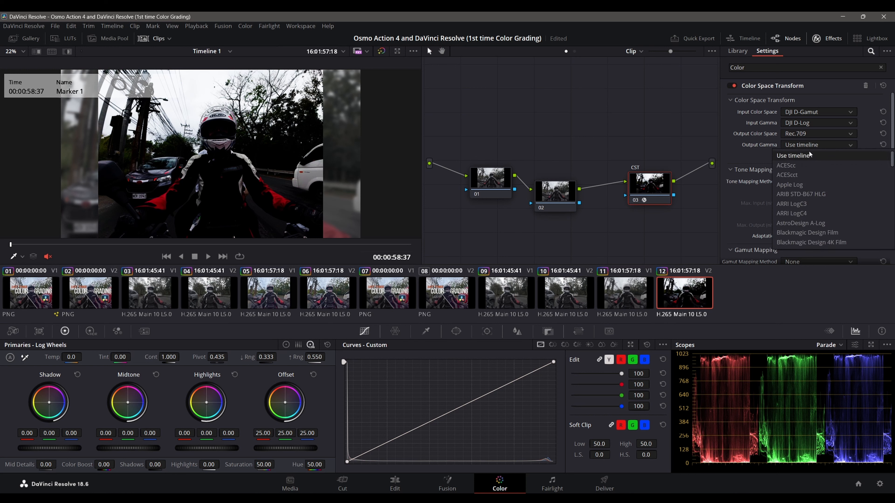
pyautogui.scroll(-5, 808, 192)
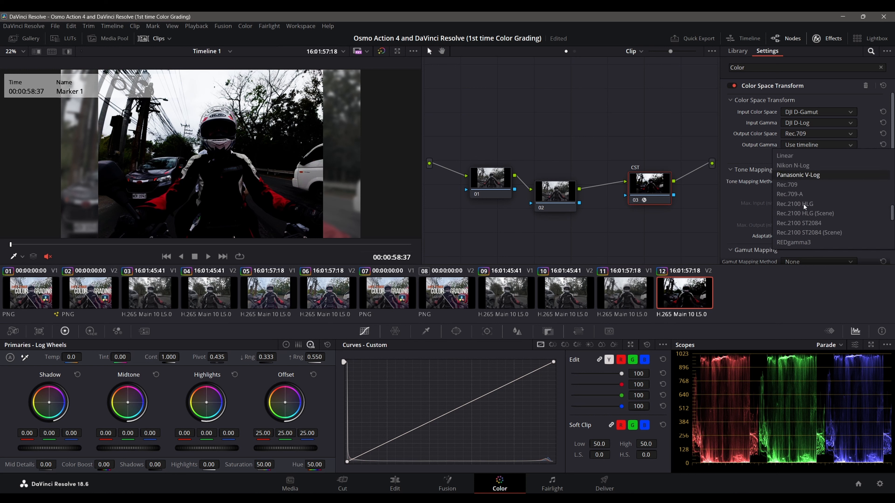
pyautogui.click(806, 189)
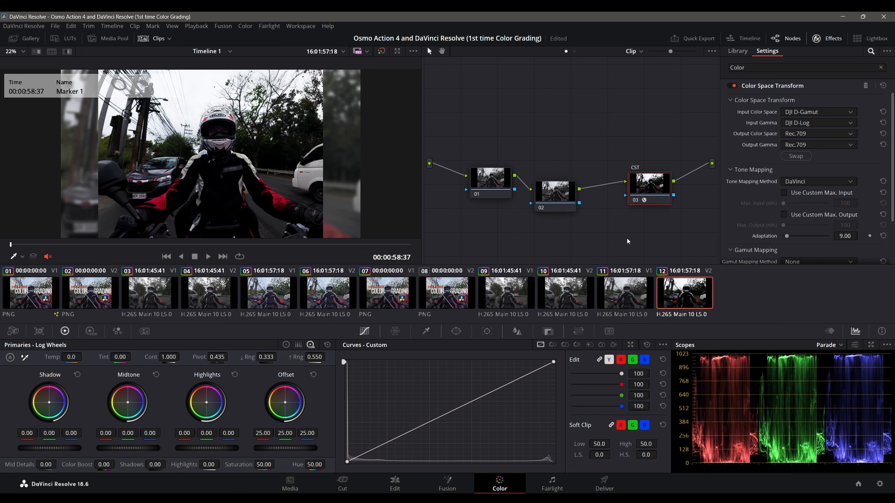
# Step: Shift the CST node lower, level node 02 with node 01, and label the first node "Balance"
pyautogui.moveTo(648, 194); pyautogui.dragTo(656, 211)
pyautogui.moveTo(559, 196); pyautogui.dragTo(562, 184)
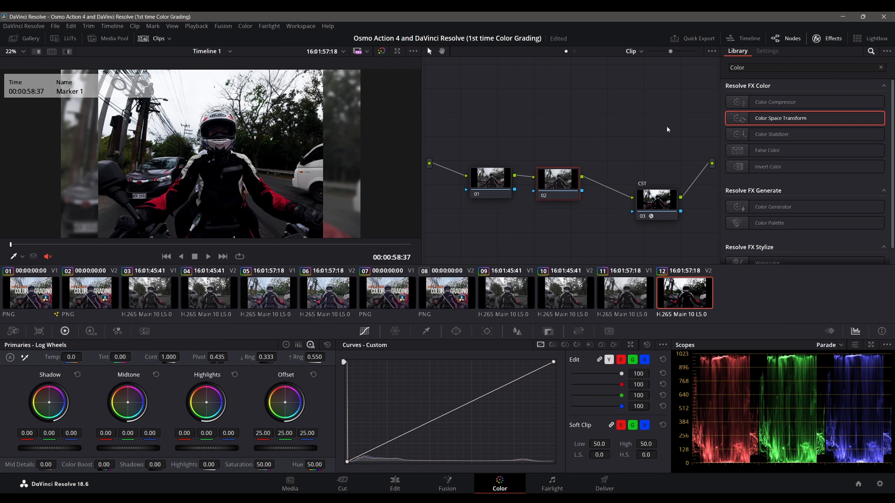
pyautogui.rightClick(496, 180)
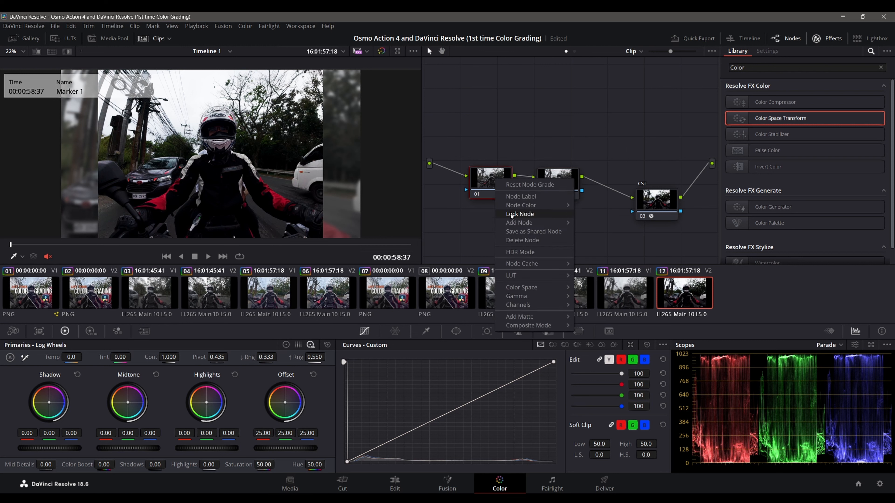
pyautogui.click(511, 197)
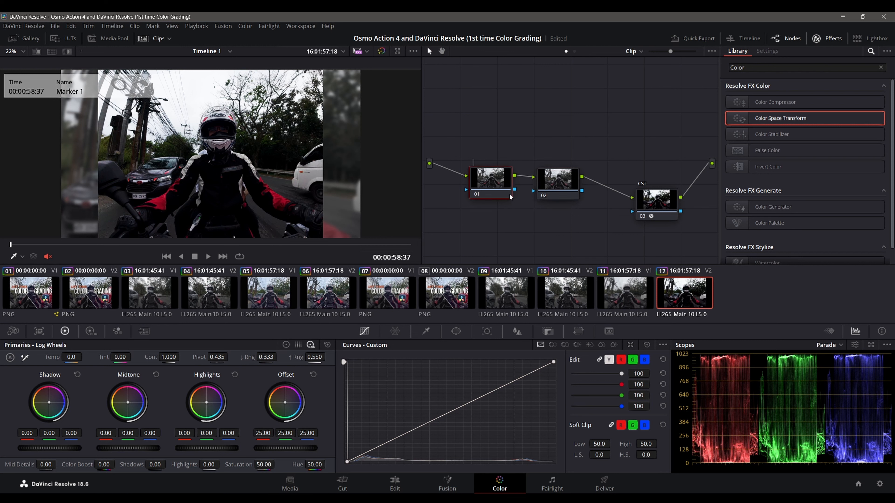
pyautogui.write('Bala')
pyautogui.write('nce')
# Step: Label the second node "Color"
pyautogui.click(561, 172)
pyautogui.rightClick(562, 172)
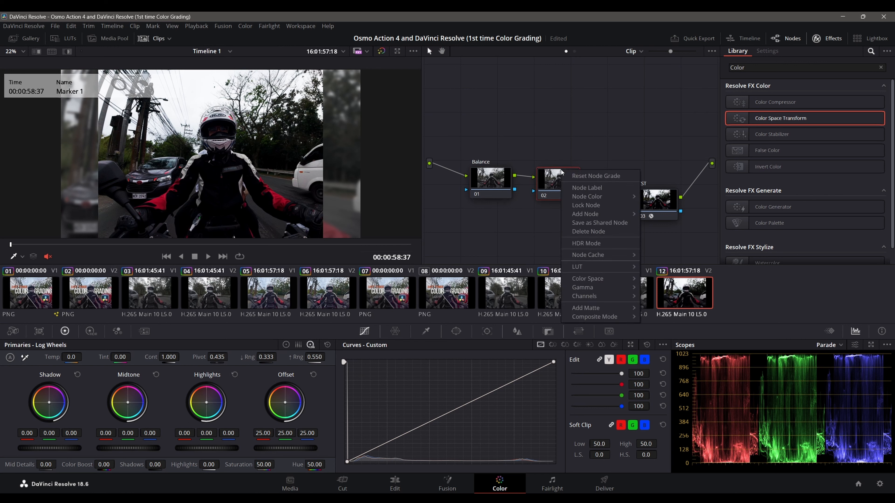
pyautogui.click(583, 190)
pyautogui.write('Color')
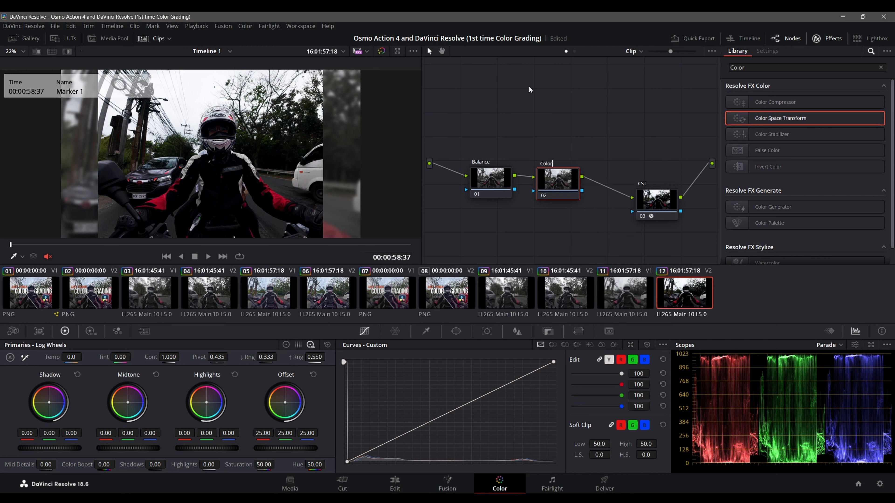
pyautogui.press('Return')
# Step: Arrange the Balance, Color and CST nodes closer together in a single row
pyautogui.moveTo(653, 213); pyautogui.dragTo(653, 188)
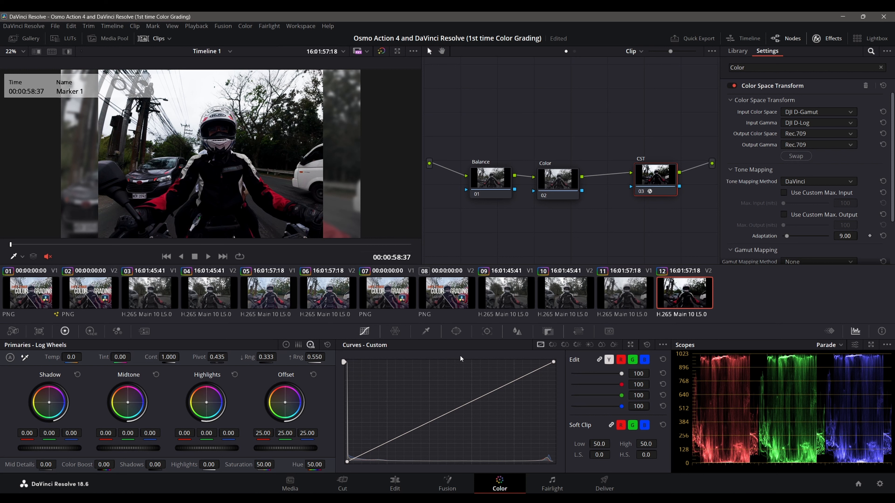
pyautogui.click(437, 293)
pyautogui.moveTo(557, 185); pyautogui.dragTo(578, 184)
pyautogui.moveTo(488, 187); pyautogui.dragTo(518, 187)
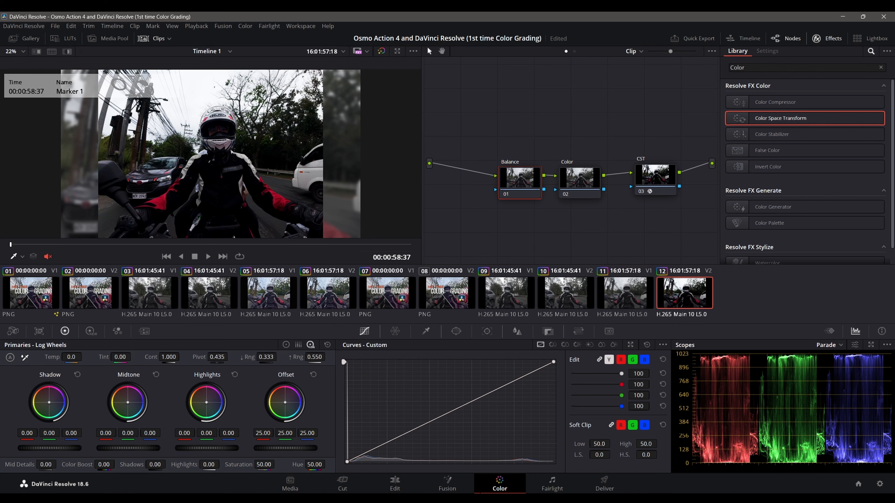
# Step: Park the Edit page playhead at 00:01:00:37, return to the Color page and offset the Balance node below the Color node
pyautogui.click(394, 483)
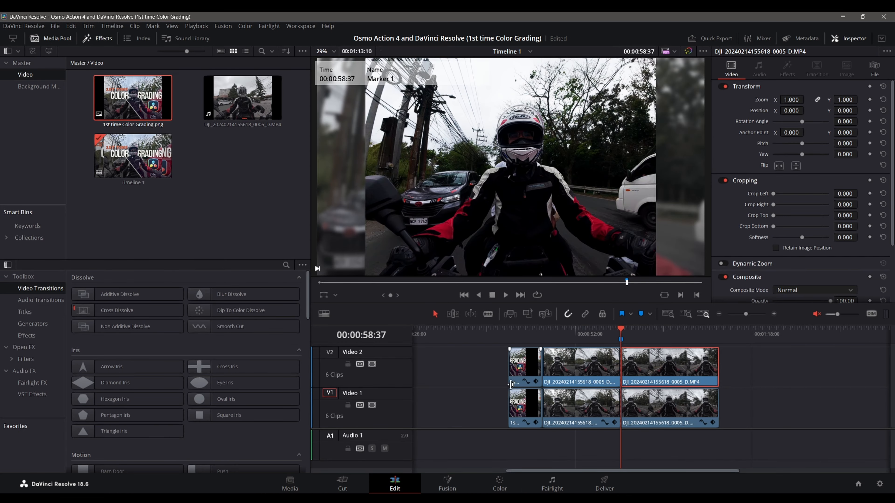
pyautogui.moveTo(619, 331)
pyautogui.mouseDown()
pyautogui.moveTo(513, 331)
pyautogui.moveTo(635, 338)
pyautogui.mouseUp()
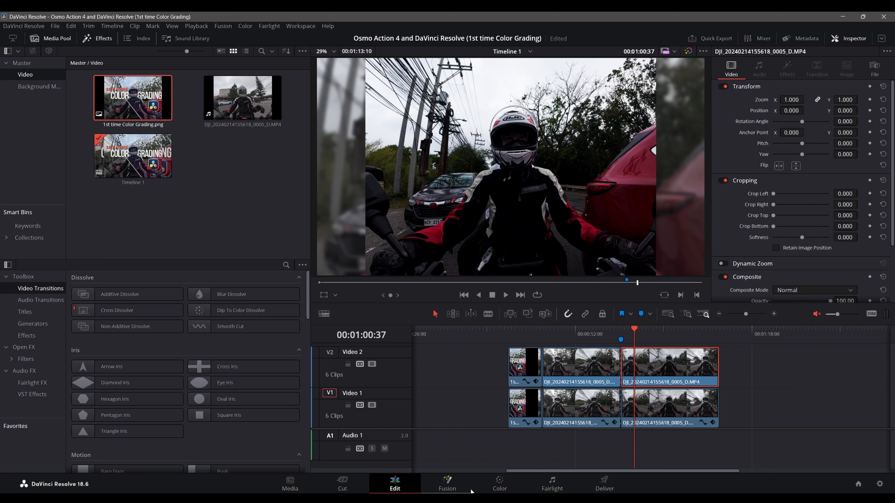
pyautogui.click(500, 484)
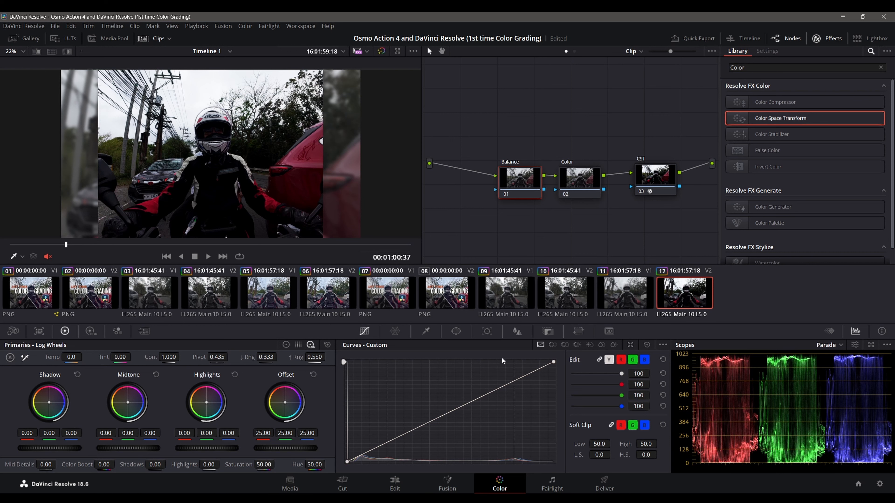
pyautogui.moveTo(535, 186); pyautogui.dragTo(505, 207)
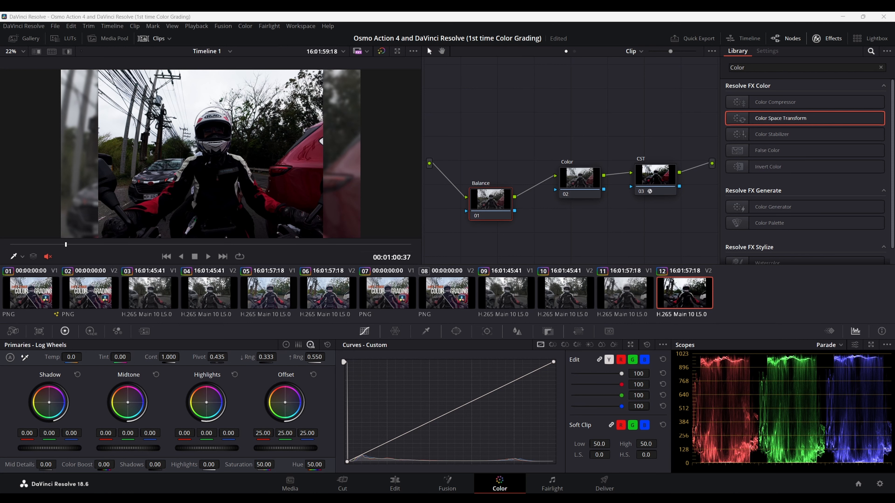
# Step: Try lowering the custom curve's white point and raising its black point and shadows on the Balance node, and reset the curve
pyautogui.moveTo(555, 363); pyautogui.dragTo(554, 368)
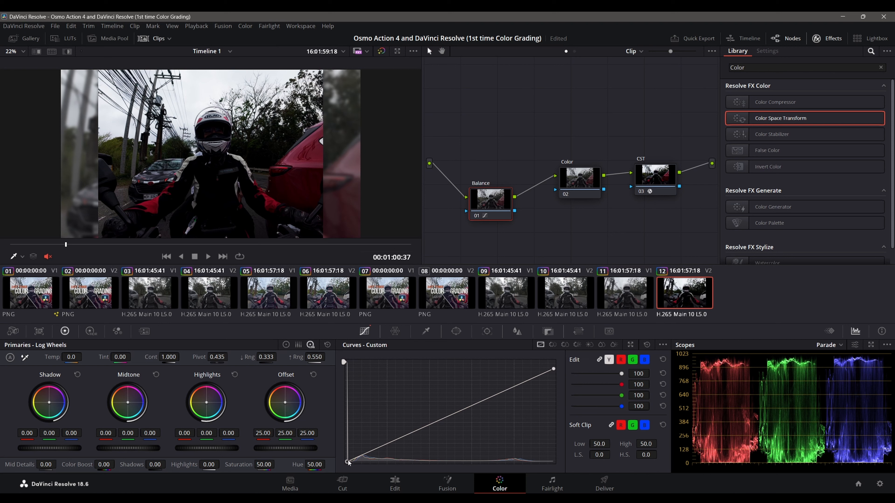
pyautogui.moveTo(348, 461); pyautogui.dragTo(348, 458)
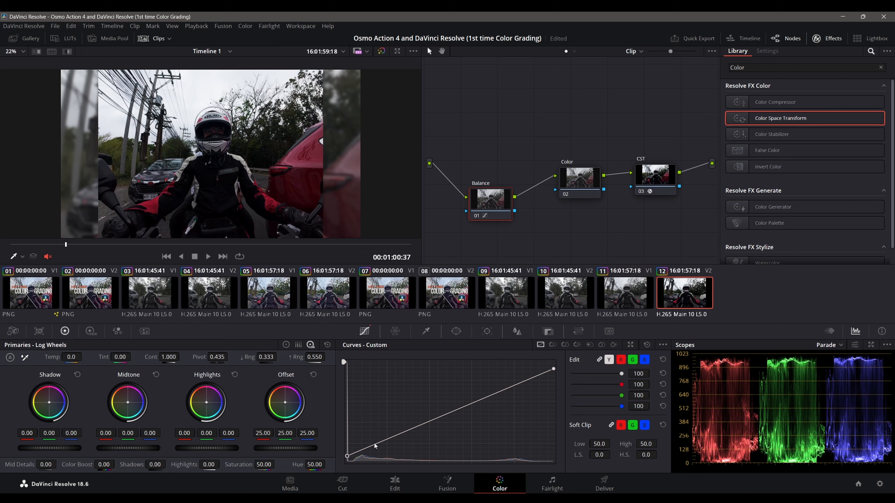
pyautogui.moveTo(386, 440); pyautogui.dragTo(386, 433)
pyautogui.rightClick(386, 430)
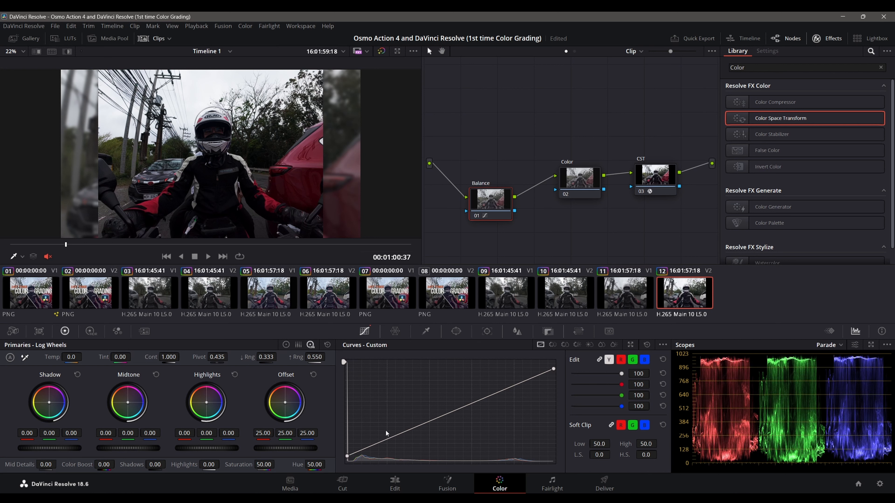
pyautogui.click(648, 345)
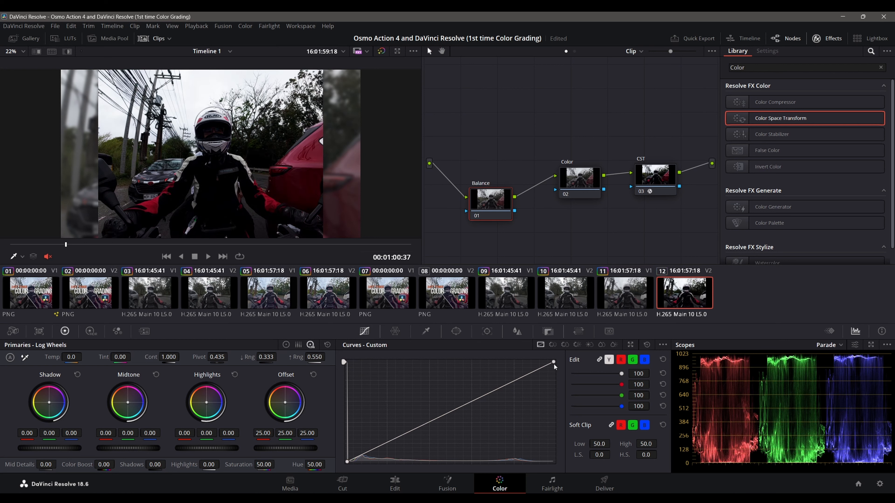
# Step: Lower the white point and raise the black point of the Balance node's custom curve, and add pulled-down control points in the shadows and highlights
pyautogui.moveTo(554, 364); pyautogui.dragTo(554, 371)
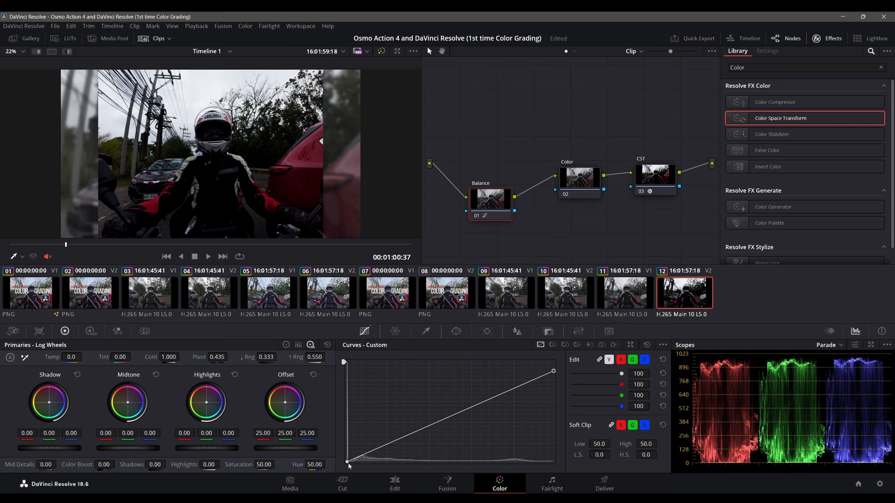
pyautogui.moveTo(348, 463); pyautogui.dragTo(348, 457)
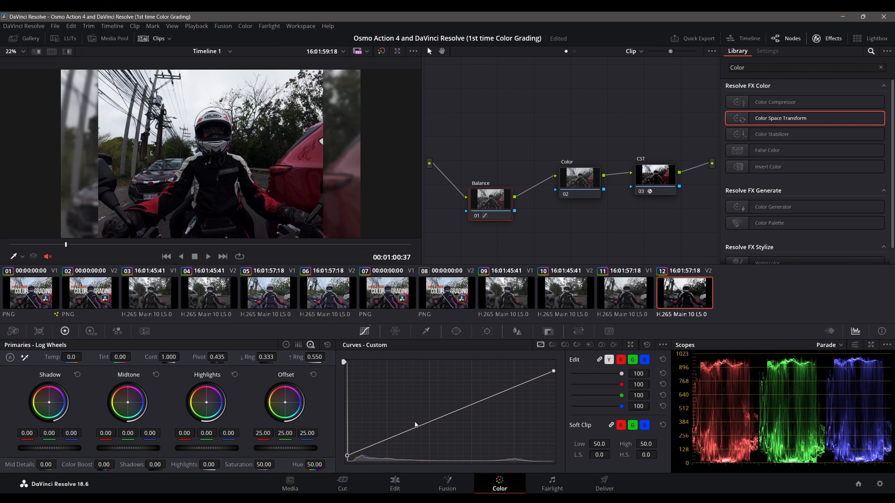
pyautogui.moveTo(383, 440); pyautogui.dragTo(386, 446)
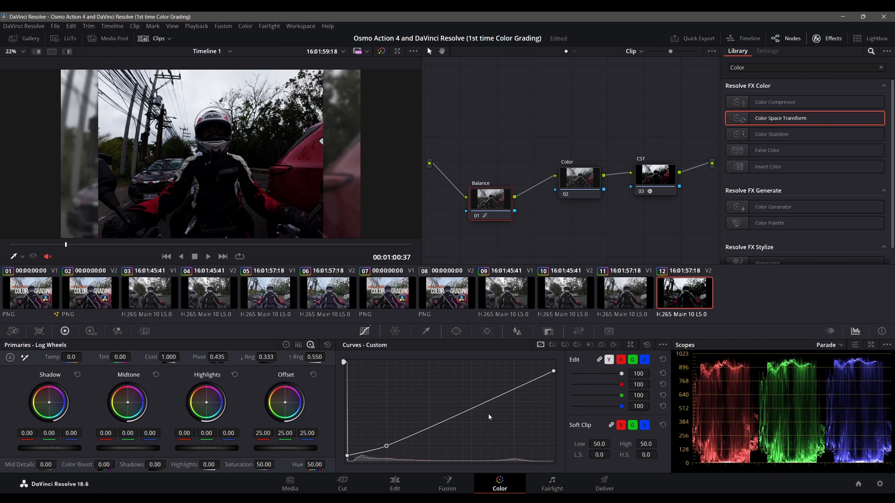
pyautogui.moveTo(504, 394); pyautogui.dragTo(500, 386)
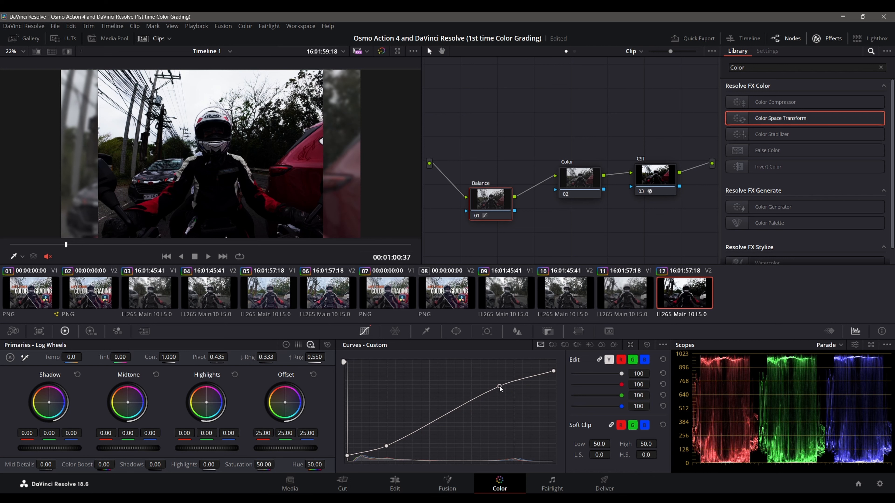
pyautogui.moveTo(500, 386); pyautogui.dragTo(507, 402)
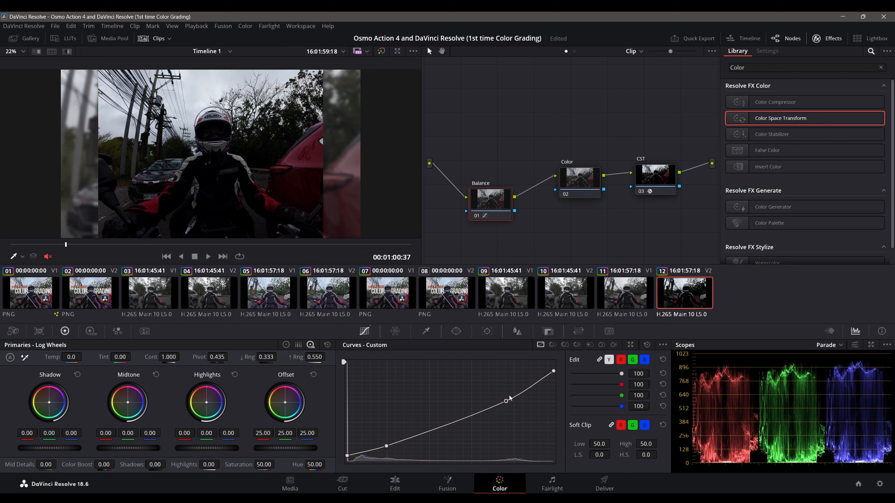
pyautogui.moveTo(505, 402)
pyautogui.mouseDown()
pyautogui.moveTo(491, 382)
pyautogui.moveTo(511, 400)
pyautogui.mouseUp()
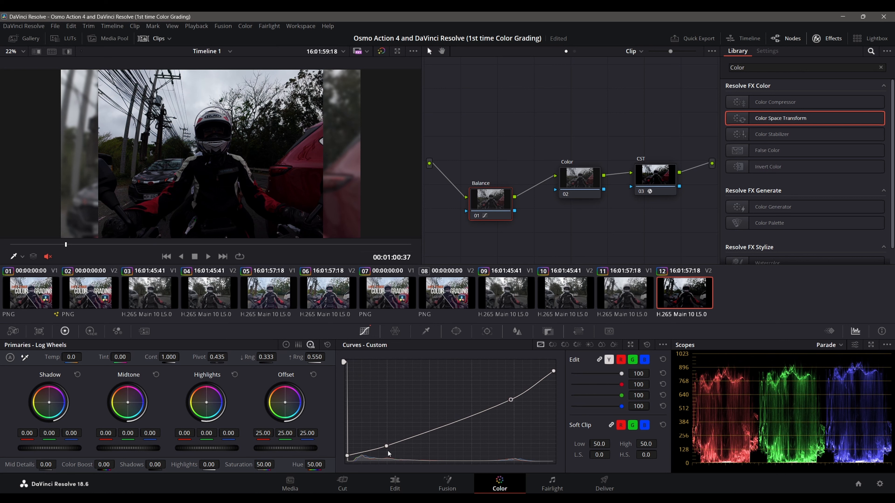
# Step: Raise the custom curve's shadow point above the diagonal, and fine-tune it while slightly lowering the white and highlight points
pyautogui.moveTo(387, 446)
pyautogui.mouseDown()
pyautogui.moveTo(388, 455)
pyautogui.moveTo(375, 439)
pyautogui.mouseUp()
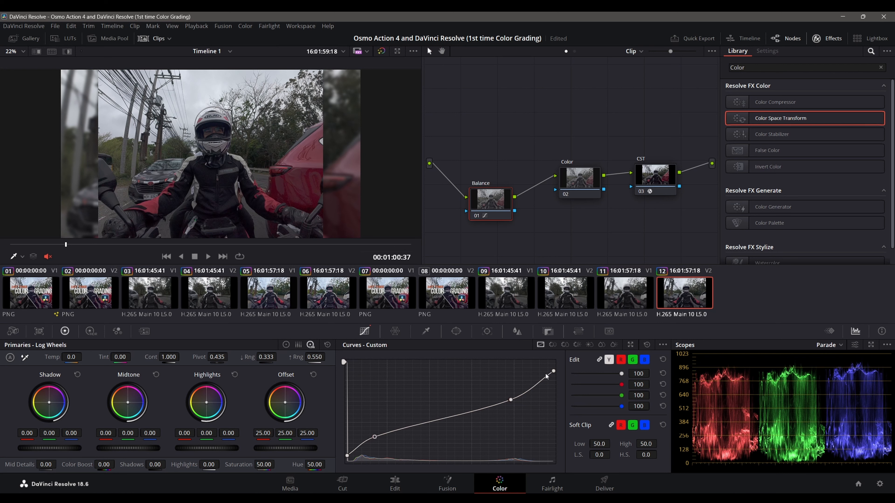
pyautogui.moveTo(554, 371); pyautogui.dragTo(553, 374)
pyautogui.moveTo(511, 401)
pyautogui.mouseDown()
pyautogui.moveTo(501, 406)
pyautogui.moveTo(513, 401)
pyautogui.mouseUp()
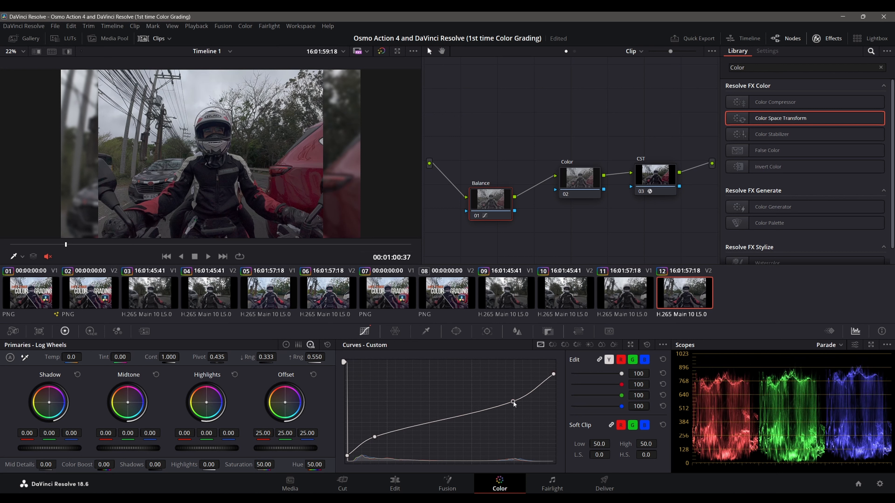
pyautogui.click(375, 436)
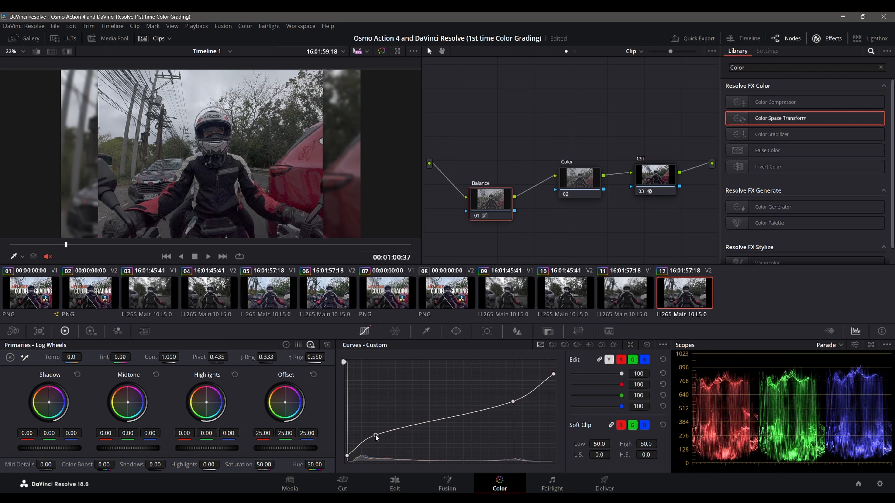
pyautogui.moveTo(376, 438); pyautogui.dragTo(380, 438)
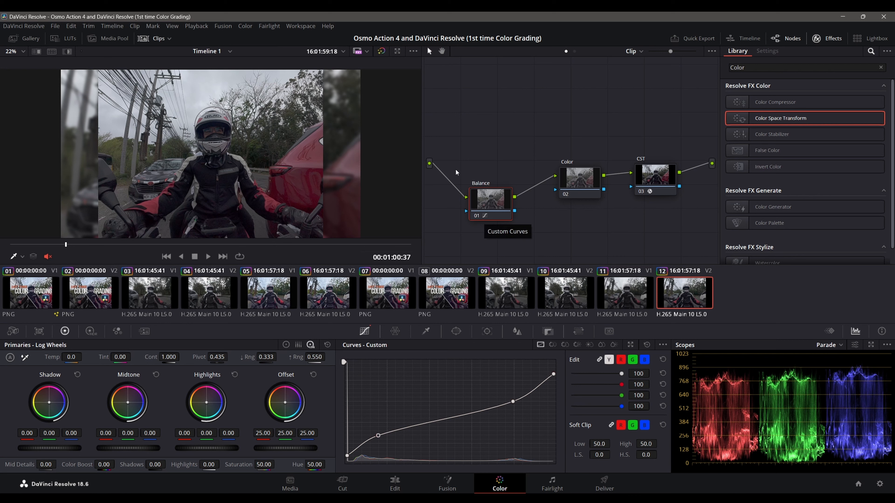
# Step: Compare the clip with and without its grade by toggling the bypass of color grades and Fusion effects
pyautogui.click(381, 52)
pyautogui.click(382, 52)
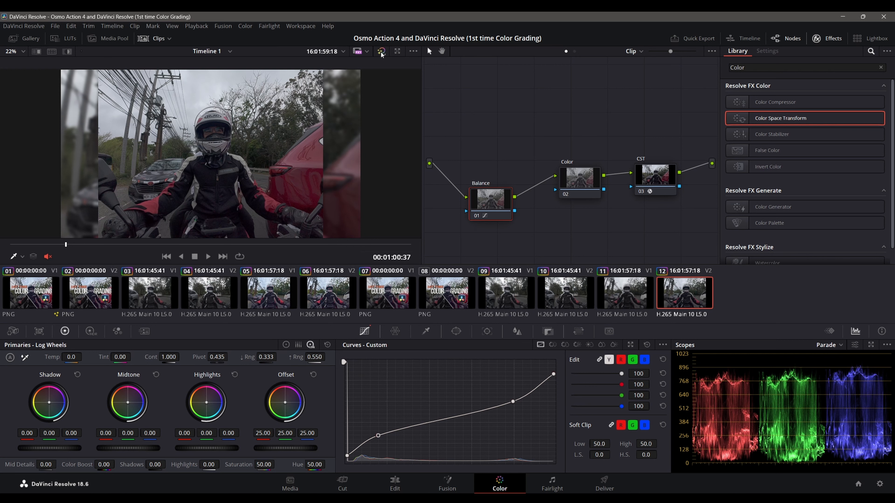
pyautogui.click(381, 51)
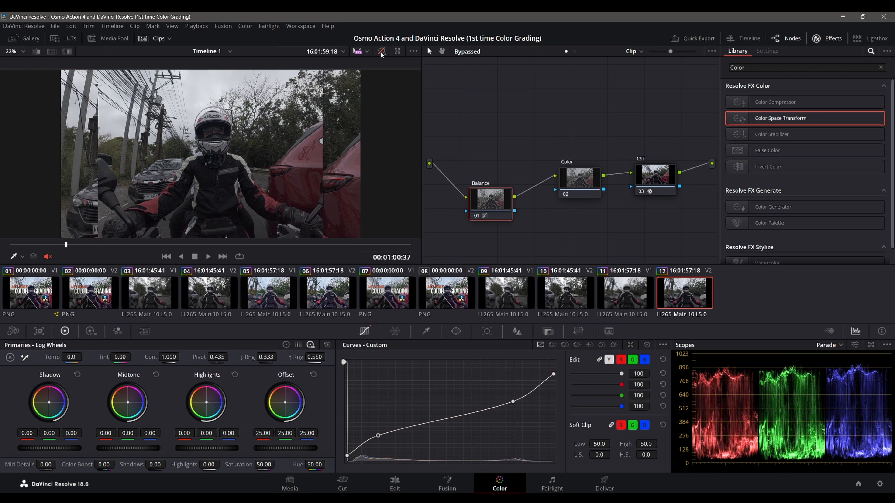
pyautogui.click(381, 52)
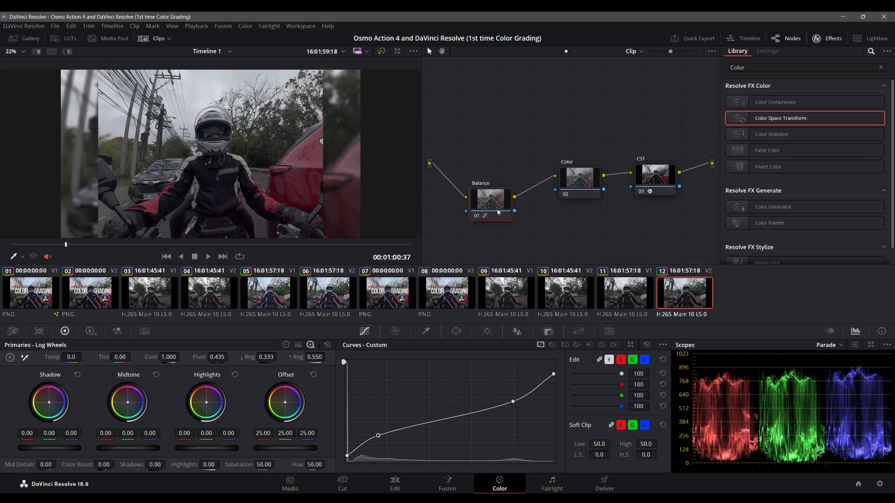
# Step: Toggle the Color, Balance and CST nodes off and on individually to examine what each contributes to the image
pyautogui.click(568, 195)
pyautogui.click(568, 196)
pyautogui.click(567, 196)
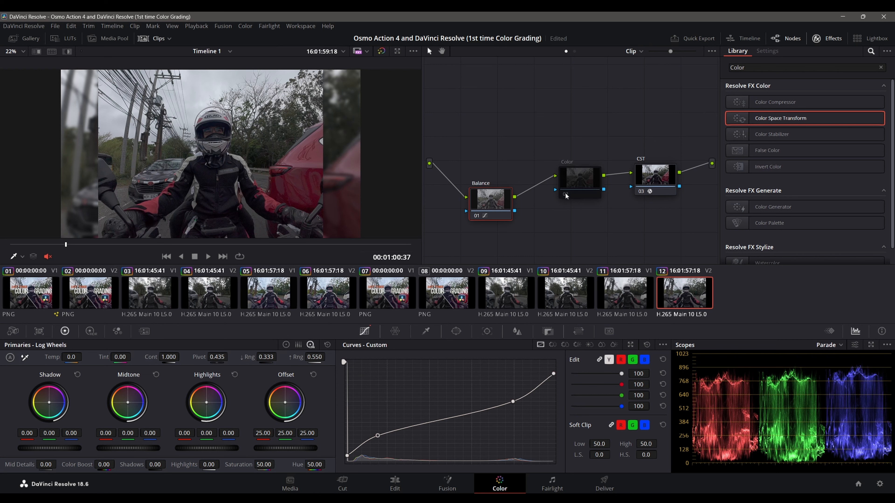
pyautogui.click(566, 196)
pyautogui.click(475, 217)
pyautogui.click(475, 217)
pyautogui.click(475, 216)
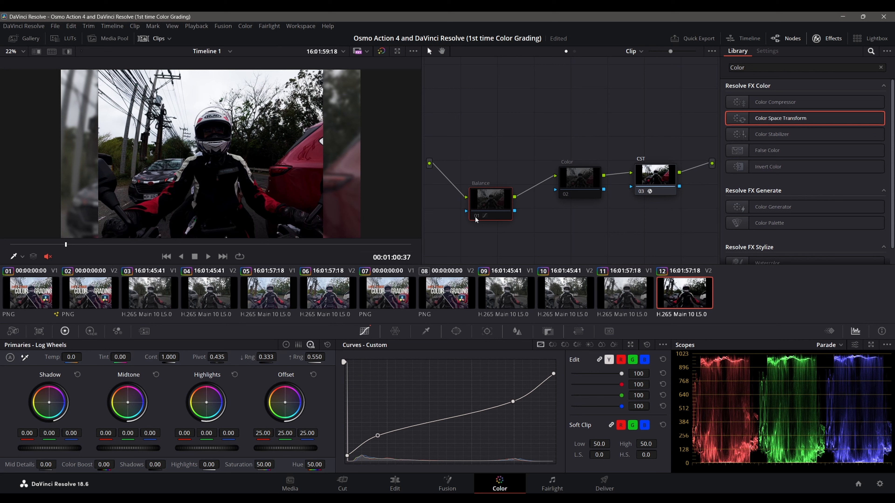
pyautogui.click(642, 191)
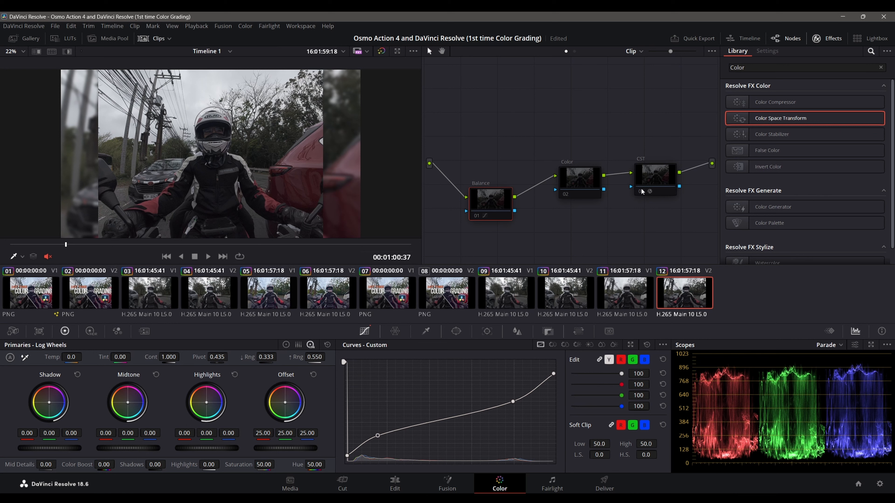
pyautogui.click(643, 191)
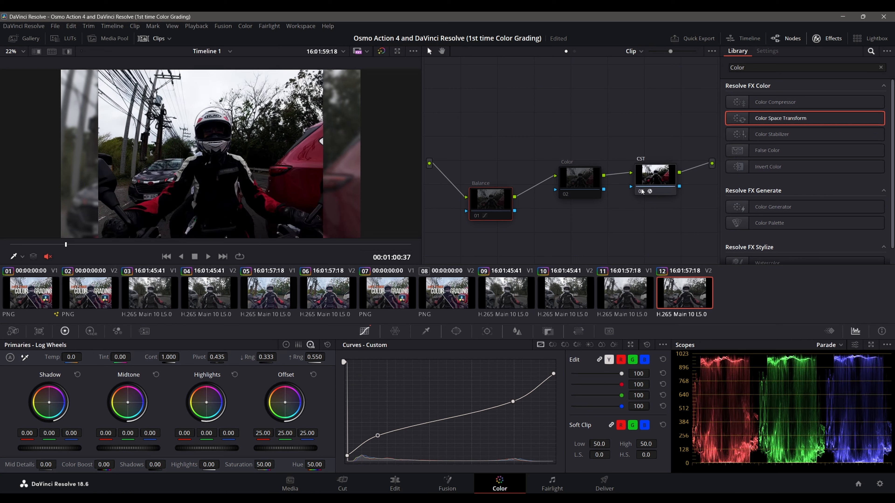
pyautogui.click(476, 219)
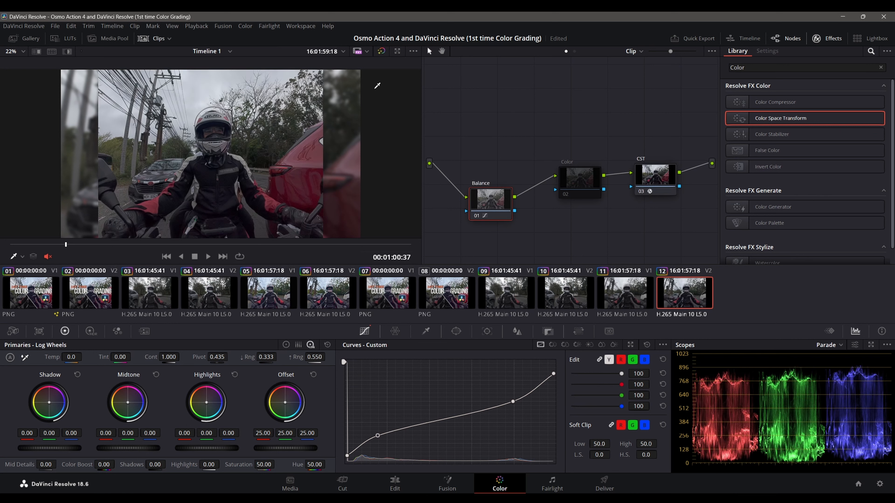
# Step: Re-enable the Color node and move the Balance node up in line with the other nodes
pyautogui.click(579, 183)
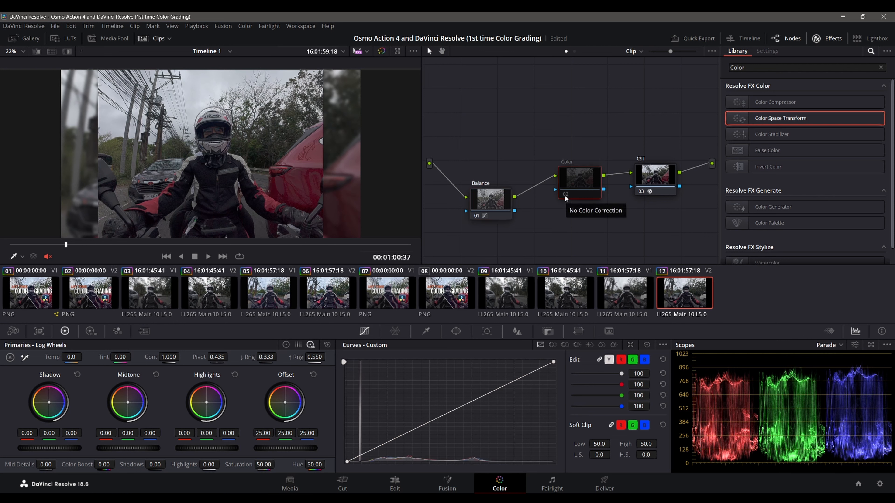
pyautogui.click(564, 195)
pyautogui.moveTo(481, 202); pyautogui.dragTo(482, 180)
# Step: Set the Color node's contrast to 1.07
pyautogui.click(583, 175)
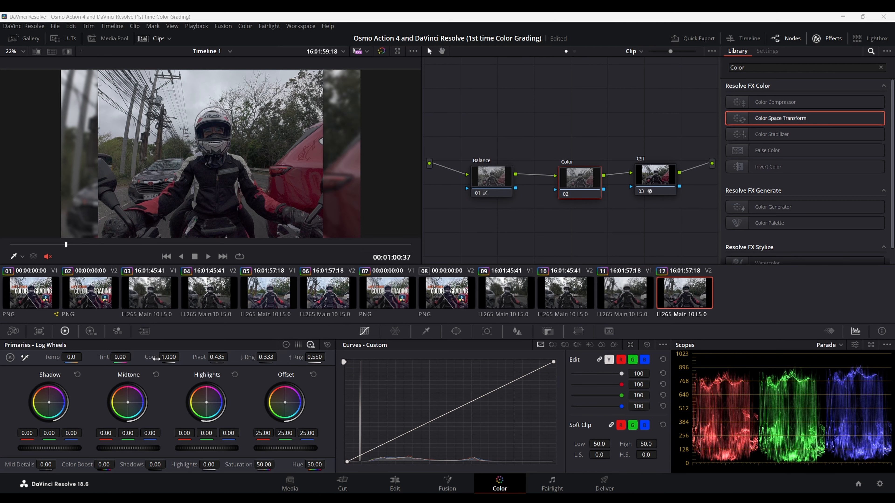
pyautogui.moveTo(165, 357); pyautogui.dragTo(209, 357)
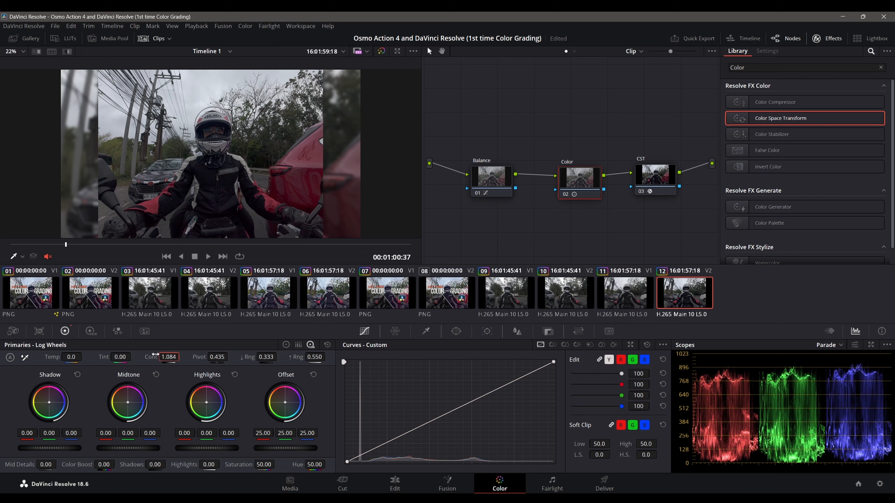
pyautogui.write('1.07')
pyautogui.press('Return')
# Step: View the clip full screen and toggle the grade bypass to compare it before and after grading
pyautogui.hotkey('ctrl', 'f')
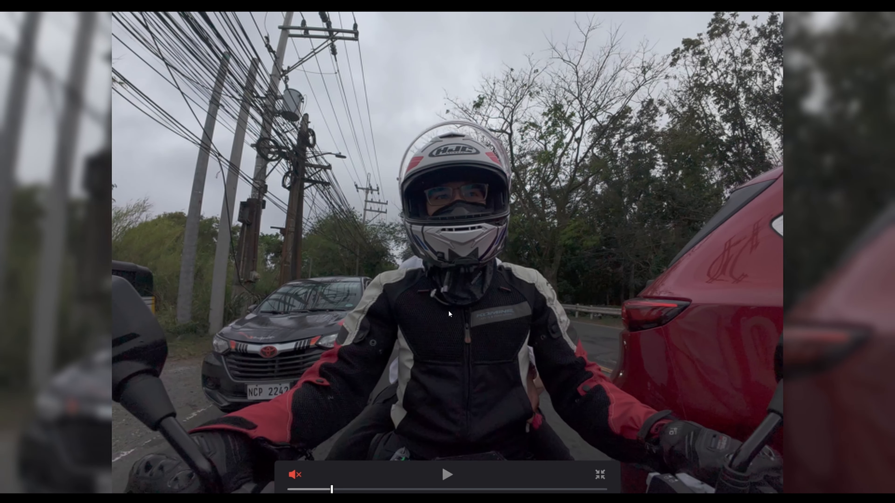
pyautogui.hotkey('shift', 'd')
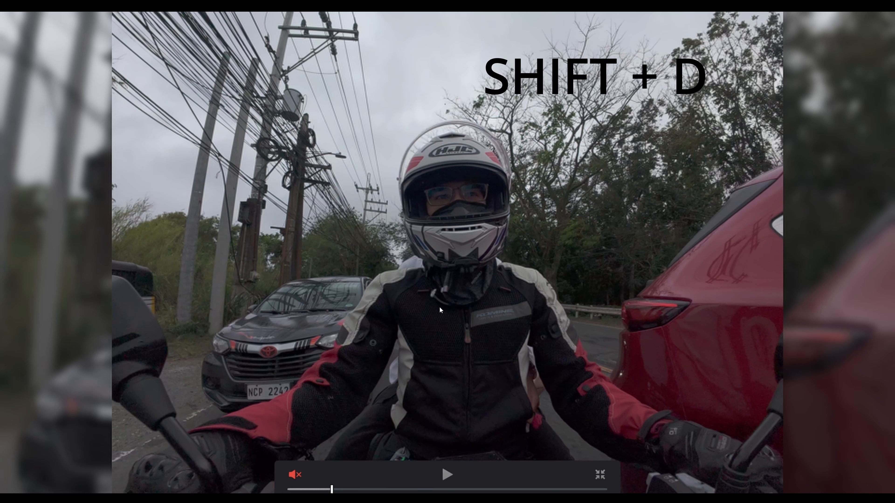
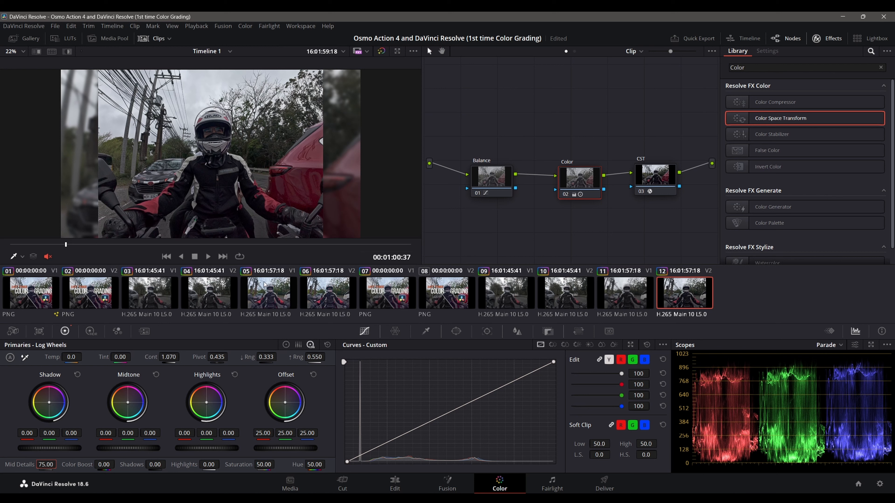
# Step: Set the Color node's Shadows to 20
pyautogui.hotkey('ctrl', 'f')
pyautogui.moveTo(154, 466)
pyautogui.mouseDown()
pyautogui.moveTo(168, 464)
pyautogui.moveTo(154, 466)
pyautogui.mouseUp()
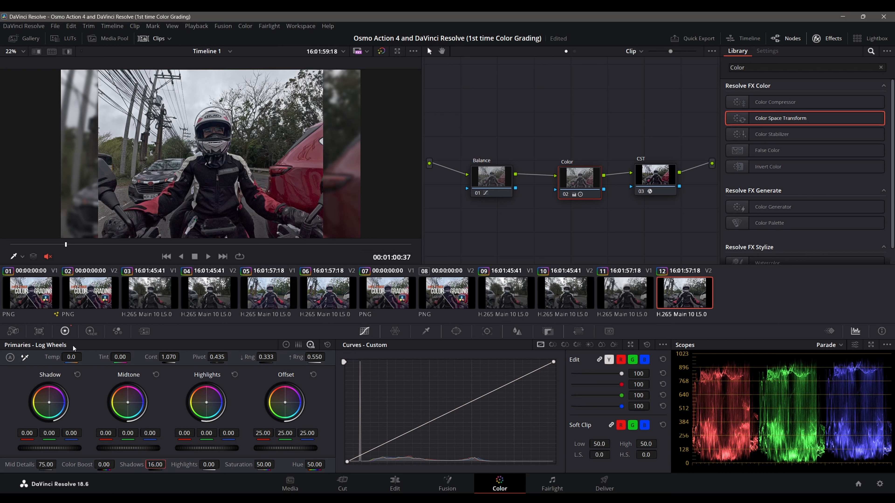
pyautogui.write('20')
pyautogui.press('Return')
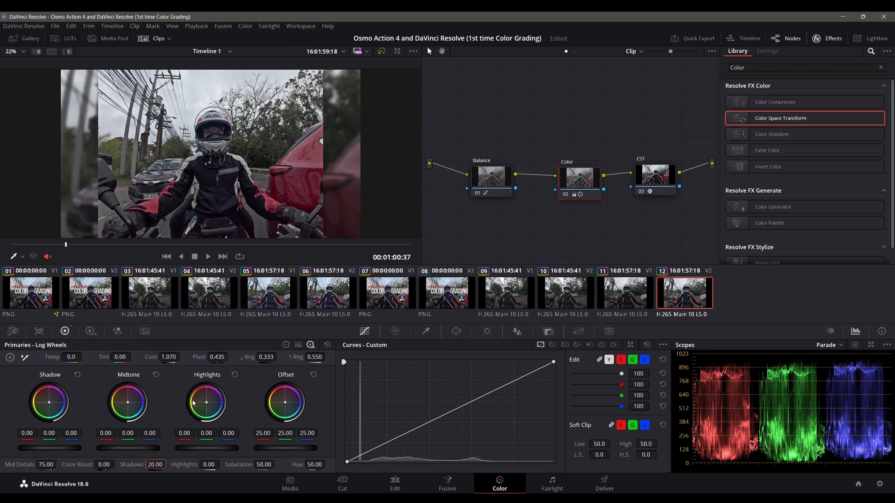
# Step: Switch the primaries to Color Wheels and set the Color node's Highlights to -75
pyautogui.click(287, 345)
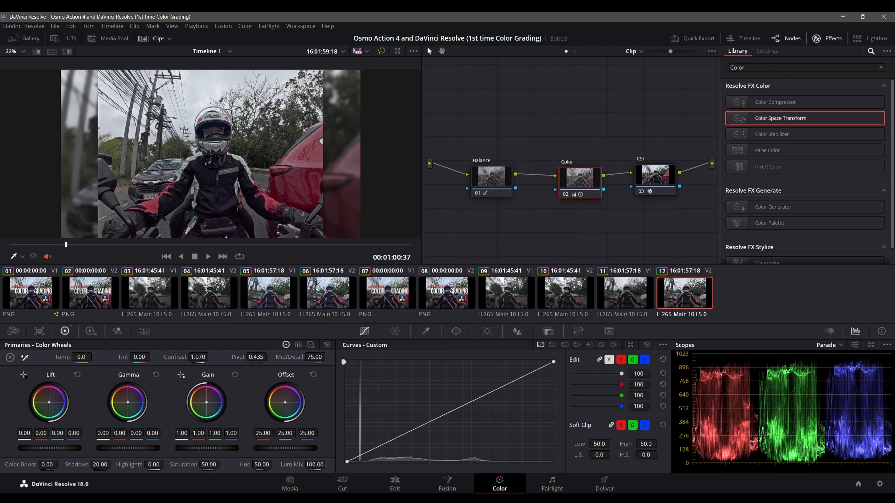
pyautogui.moveTo(168, 464); pyautogui.dragTo(153, 464)
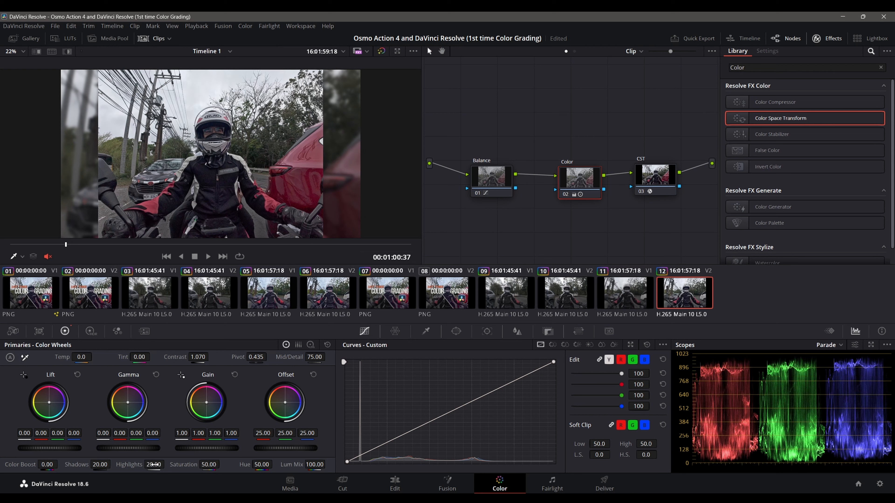
pyautogui.moveTo(153, 465); pyautogui.dragTo(167, 465)
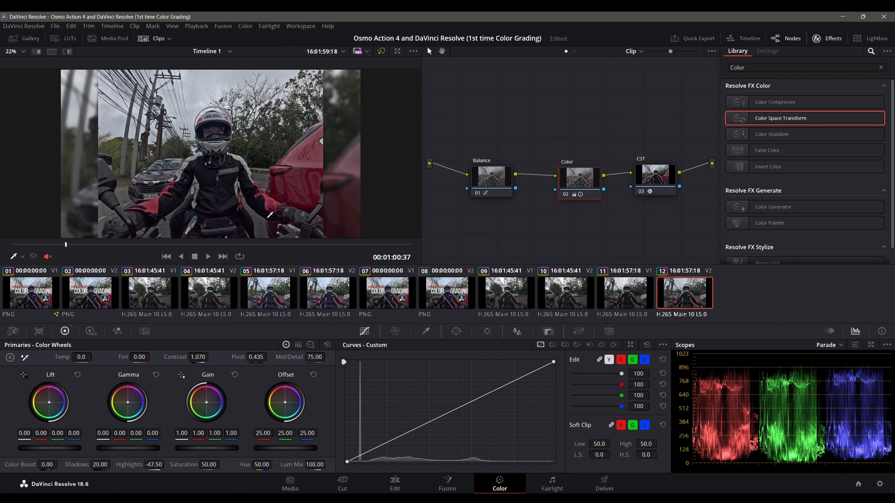
pyautogui.click(193, 99)
pyautogui.moveTo(167, 465); pyautogui.dragTo(167, 465)
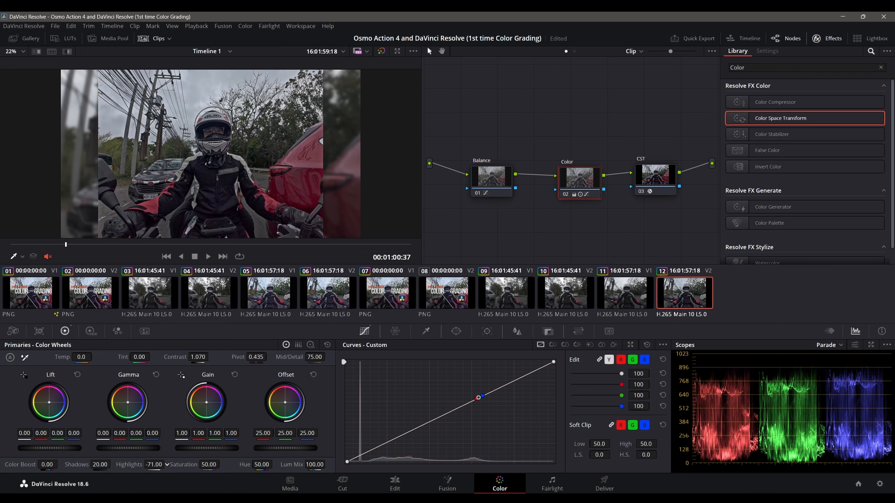
pyautogui.doubleClick(154, 465)
pyautogui.write('-75')
pyautogui.press('Return')
# Step: Set the Color node's Color Boost to 15
pyautogui.click(45, 464)
pyautogui.write('10')
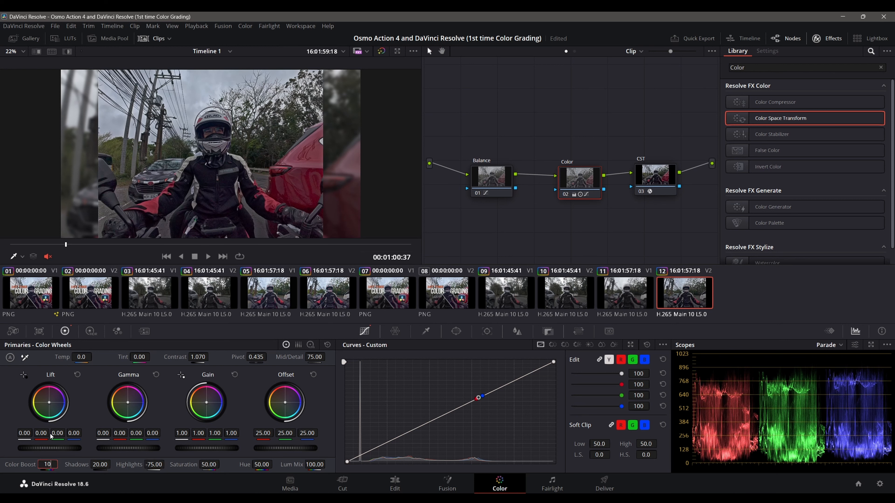
pyautogui.press('Return')
pyautogui.press('Return')
pyautogui.moveTo(61, 464); pyautogui.dragTo(65, 464)
pyautogui.doubleClick(47, 465)
pyautogui.write('15')
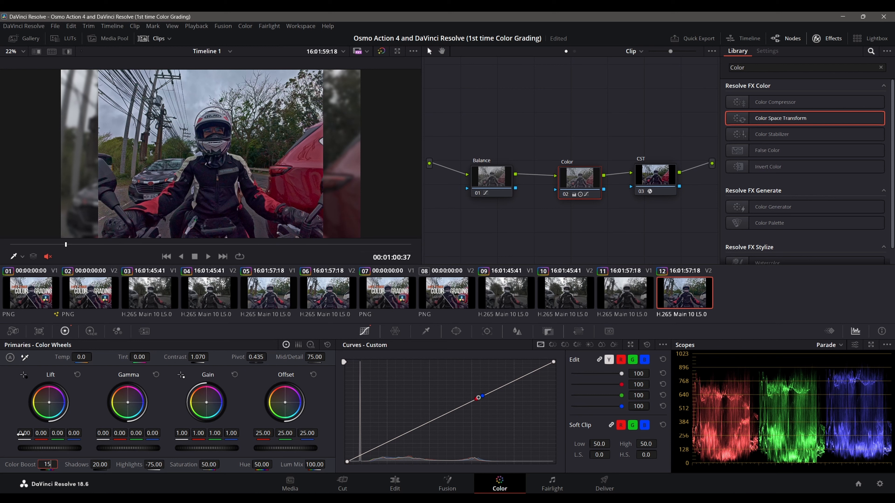
pyautogui.press('Return')
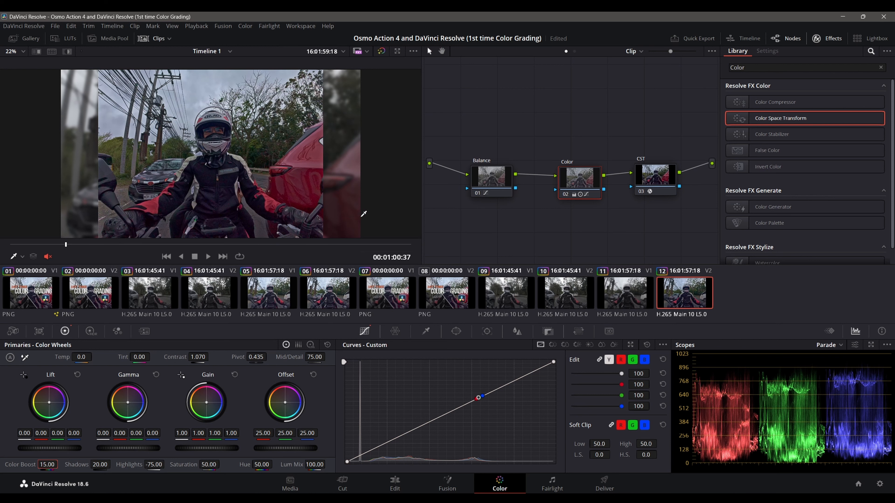
# Step: View the frame full screen and toggle the grade bypass to compare the image with and without the new tonal adjustments
pyautogui.hotkey('ctrl', 'f')
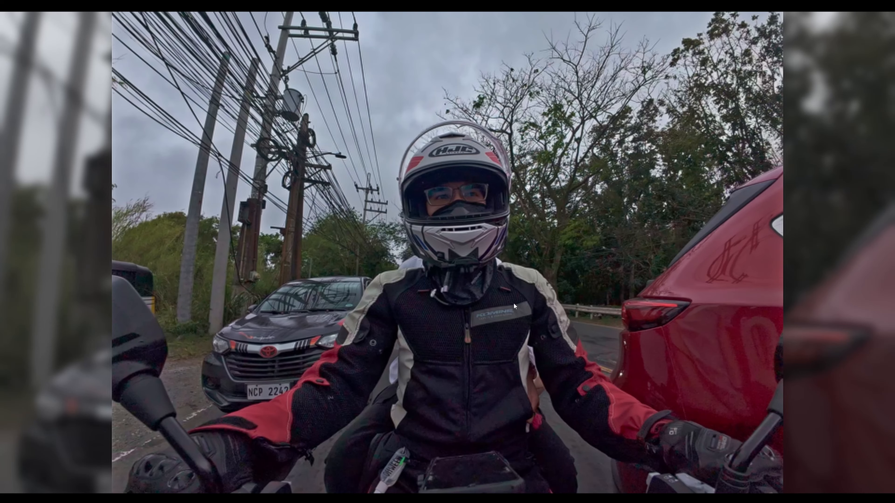
pyautogui.hotkey('shift', 'd')
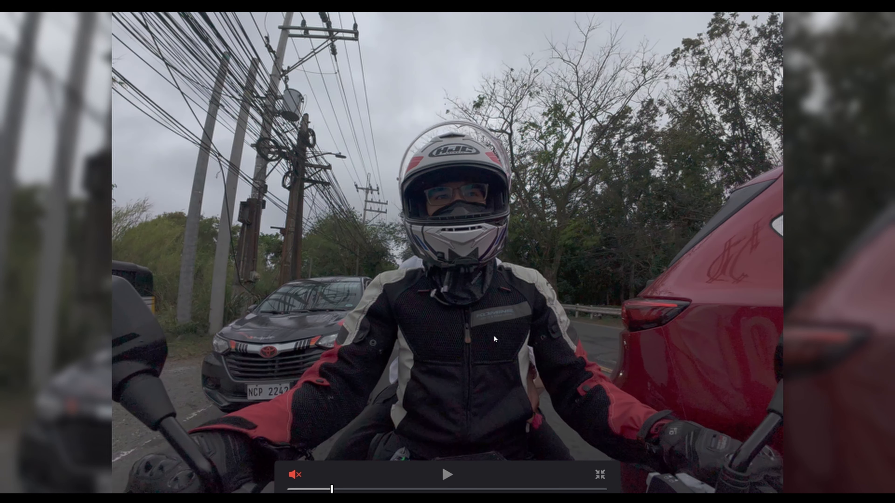
pyautogui.hotkey('ctrl', 'd')
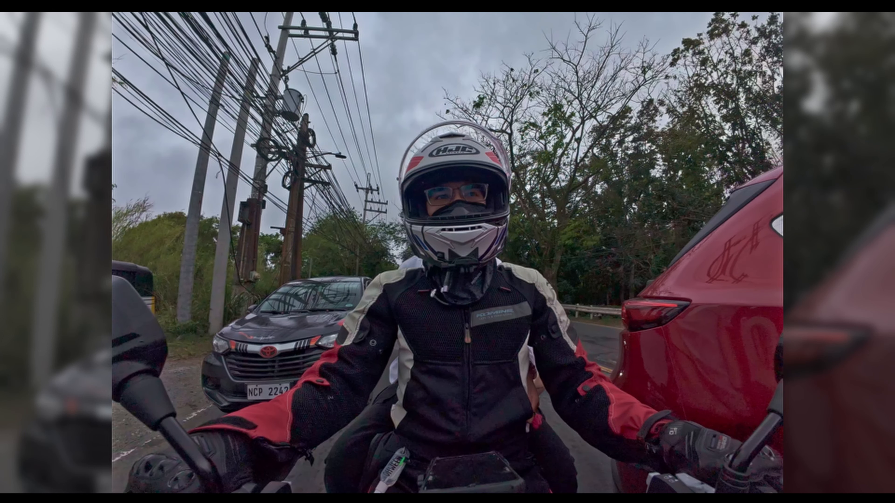
pyautogui.hotkey('shift', 'd')
pyautogui.hotkey('shift', 'd')
pyautogui.press('Escape')
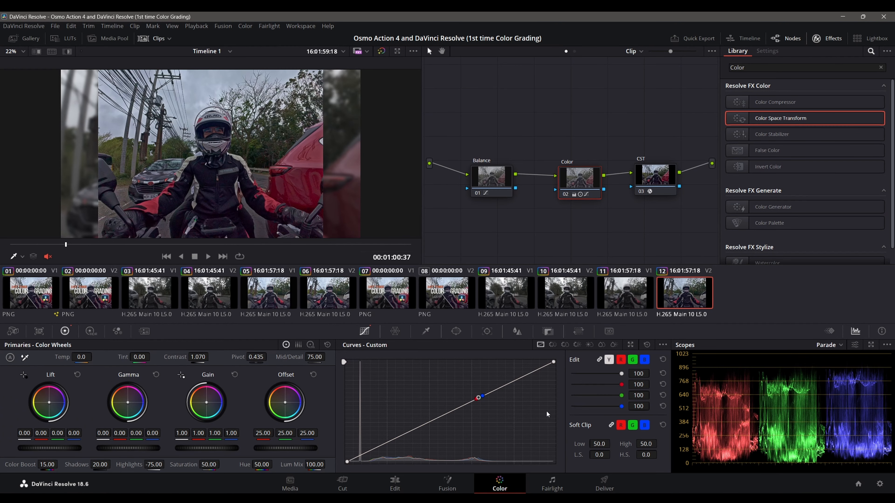
# Step: On the Edit page, find the Edge Wipe transition and apply it at the marker cut between the DJI clips on Video 2 and Video 1
pyautogui.click(395, 483)
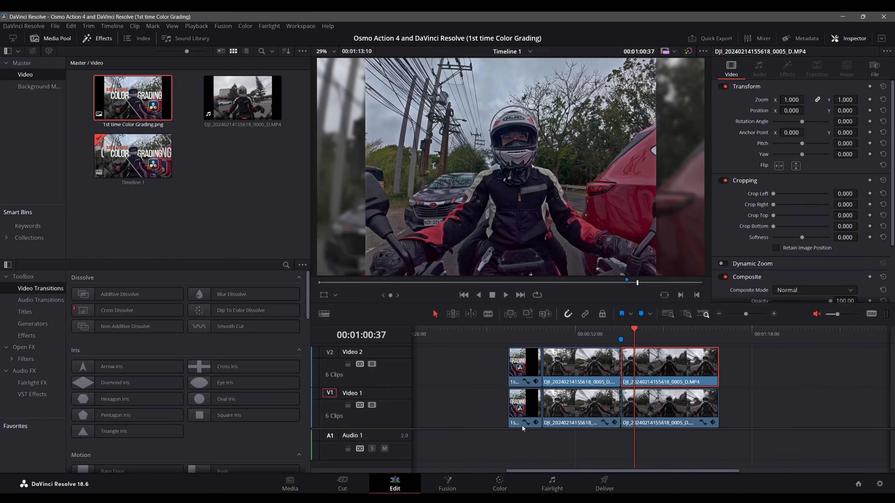
pyautogui.moveTo(594, 329); pyautogui.dragTo(608, 331)
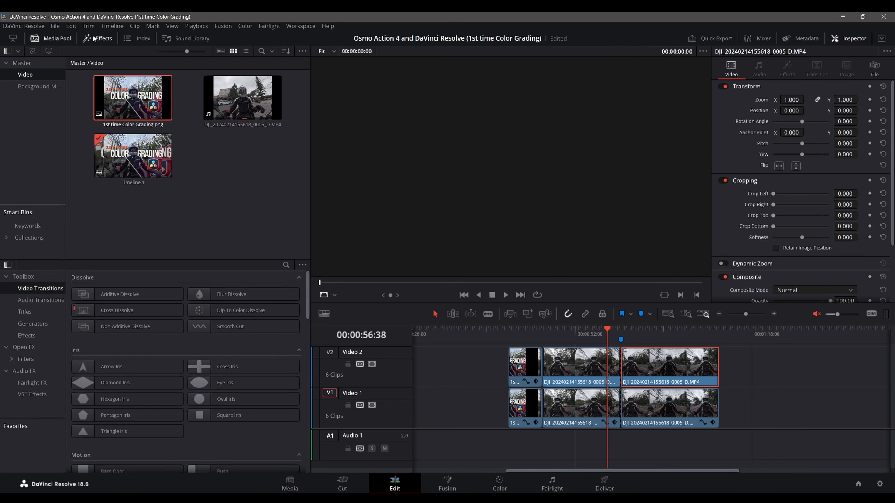
pyautogui.click(286, 265)
pyautogui.write('wipe')
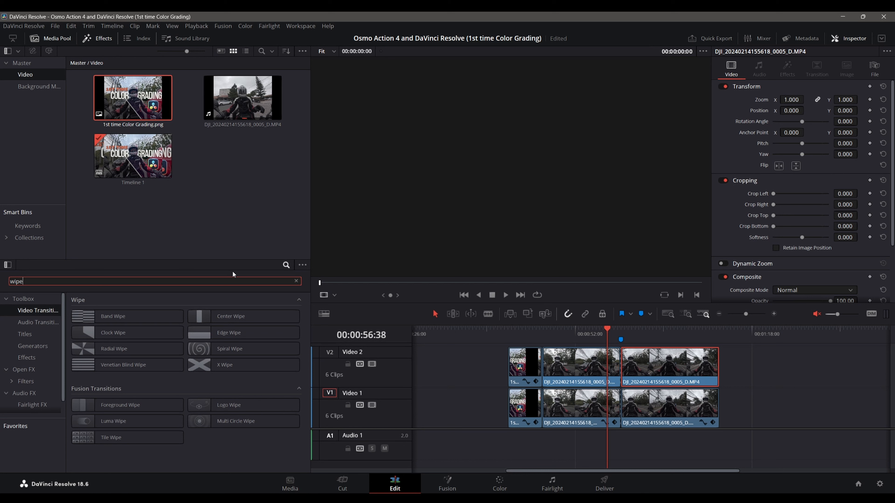
pyautogui.moveTo(218, 339); pyautogui.dragTo(619, 371)
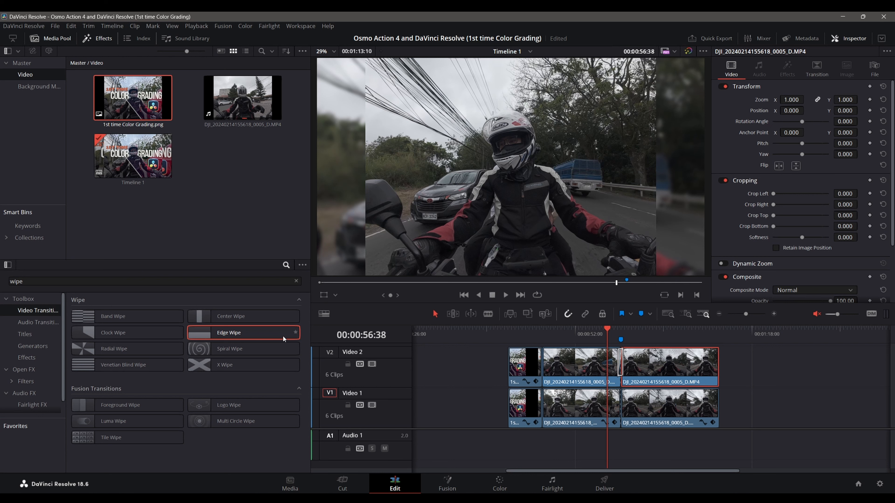
pyautogui.moveTo(284, 339); pyautogui.dragTo(627, 410)
pyautogui.scroll(2, 621, 376)
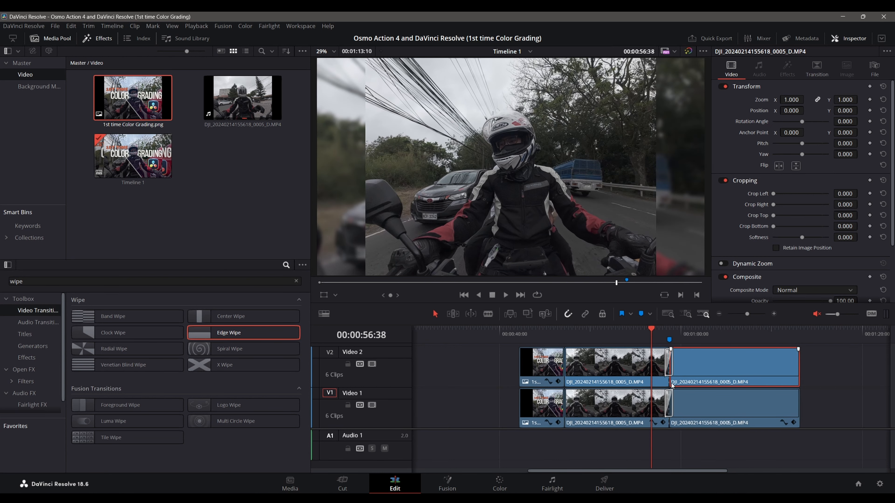
pyautogui.scroll(3, 673, 386)
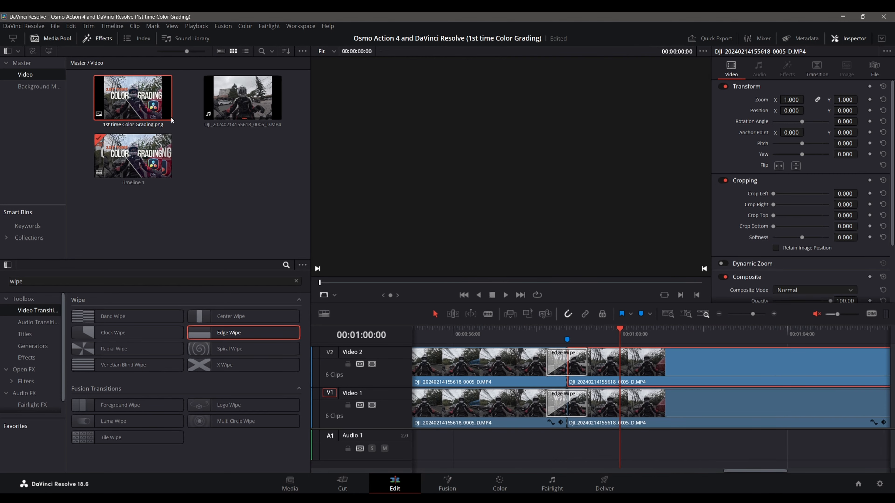
# Step: Capture the preview of 1st time Color Grading.png and pin the capture as a floating reference image away from the viewer
pyautogui.press('F1')
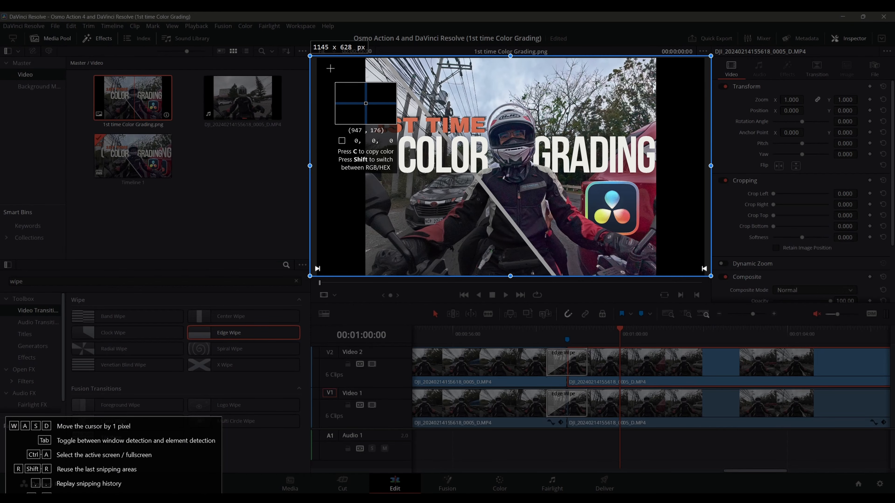
pyautogui.moveTo(328, 56); pyautogui.dragTo(673, 279)
pyautogui.press('F3')
pyautogui.moveTo(586, 180); pyautogui.dragTo(289, 200)
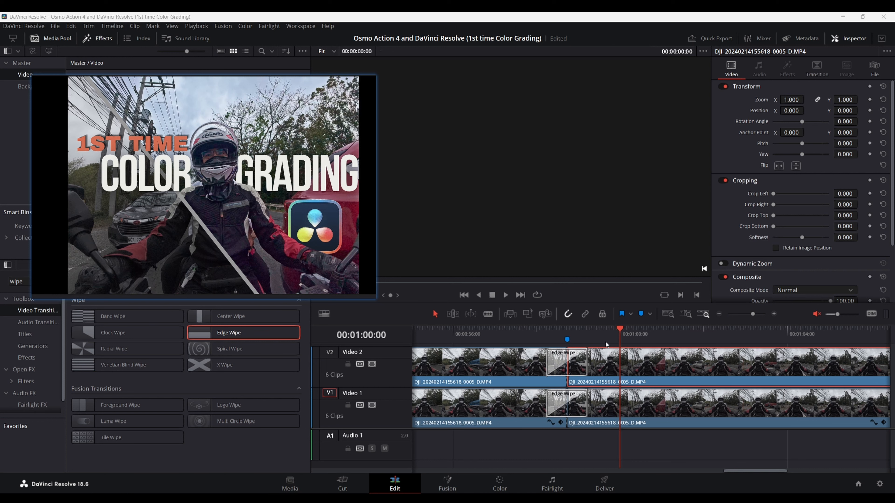
# Step: Compare the grades of clips 06 and 12 on the Color page against the pinned title image
pyautogui.click(567, 339)
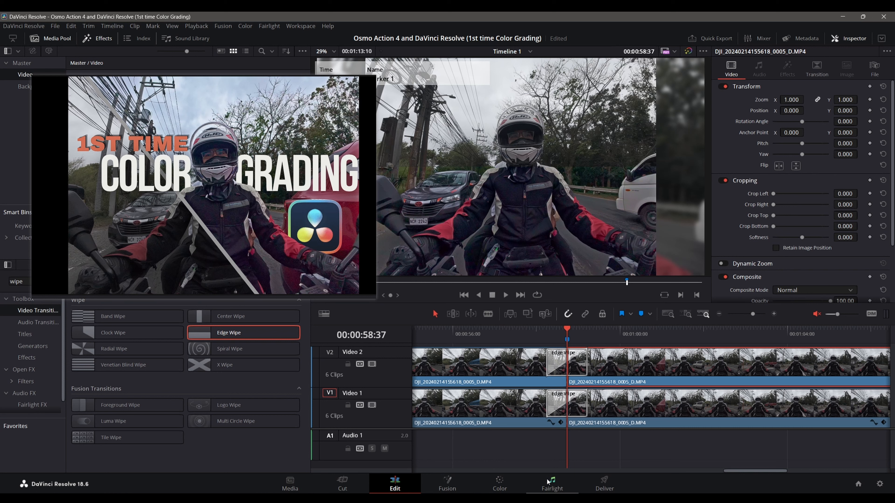
pyautogui.click(500, 484)
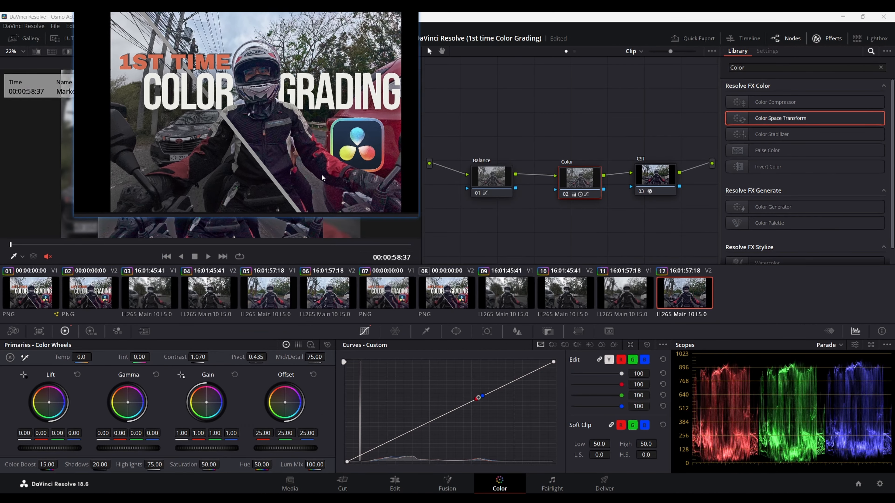
pyautogui.click(321, 292)
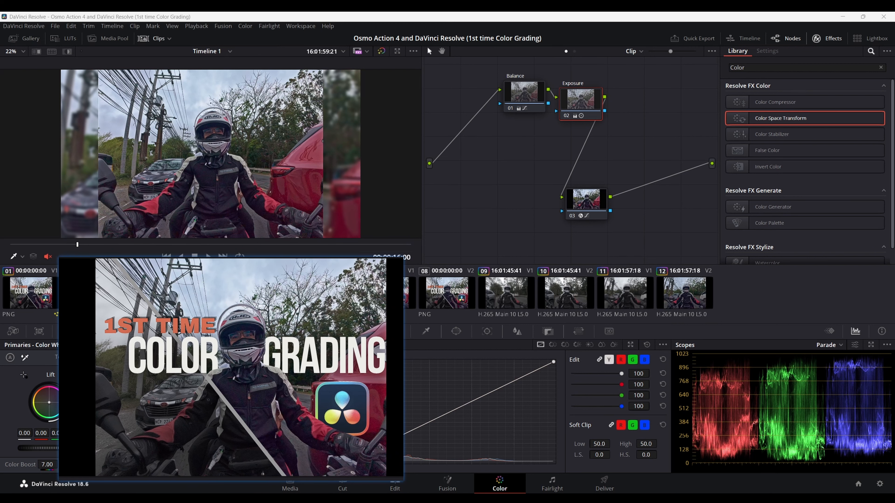
pyautogui.click(675, 298)
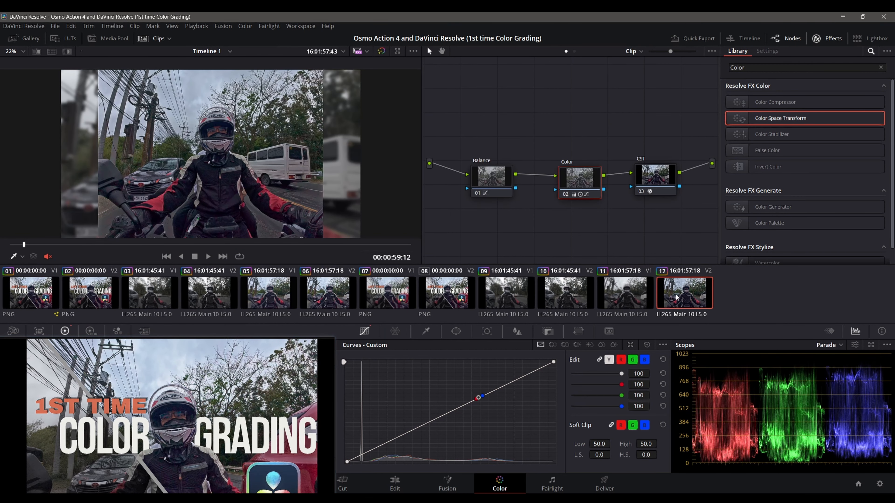
pyautogui.click(328, 296)
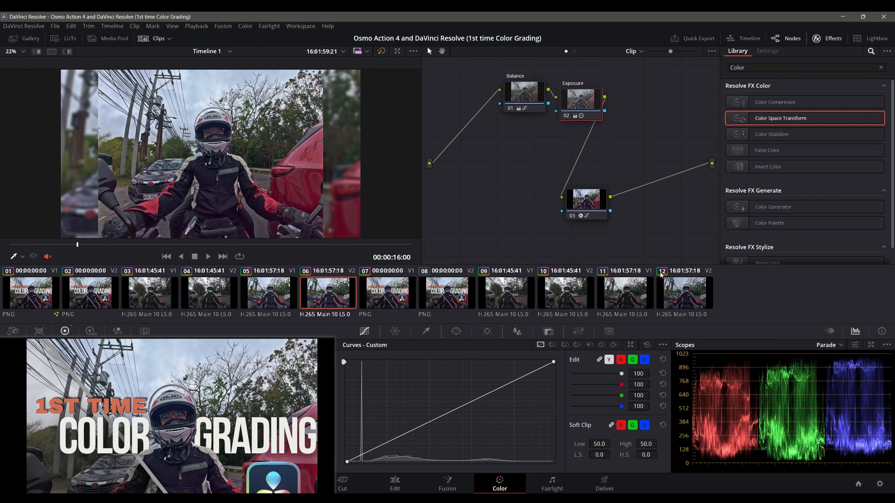
# Step: Replace clip 12's grade with the Balance and Exposure grade from clip 06, and open clip 11
pyautogui.click(679, 287)
pyautogui.click(316, 286)
pyautogui.click(672, 293)
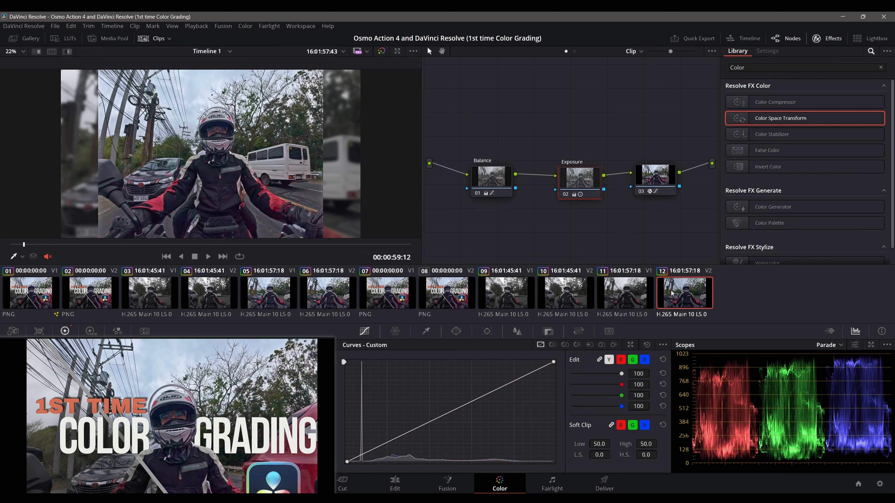
pyautogui.click(634, 294)
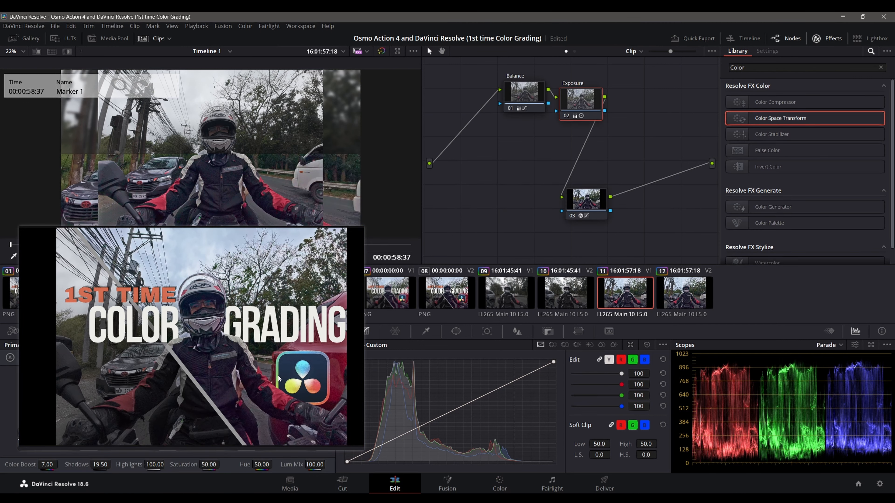
# Step: Return to the Edit page, select the Video 2 Edge Wipe, and play the timeline through the transition
pyautogui.click(395, 484)
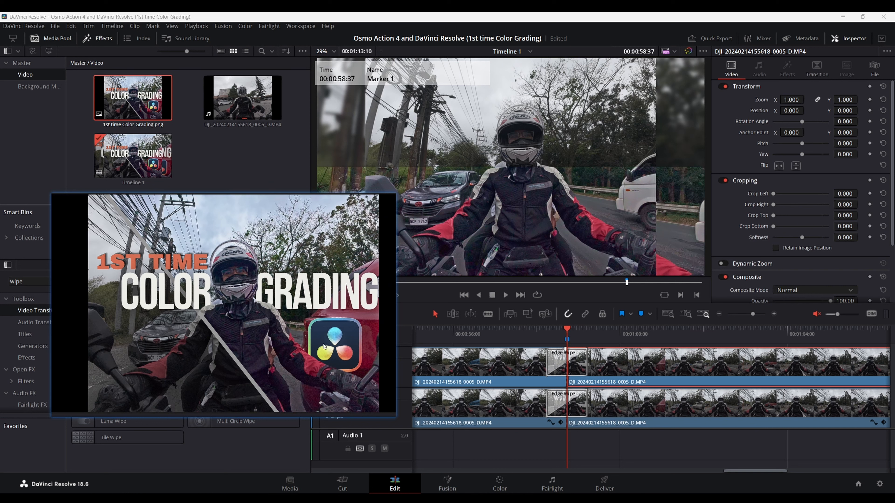
pyautogui.click(577, 364)
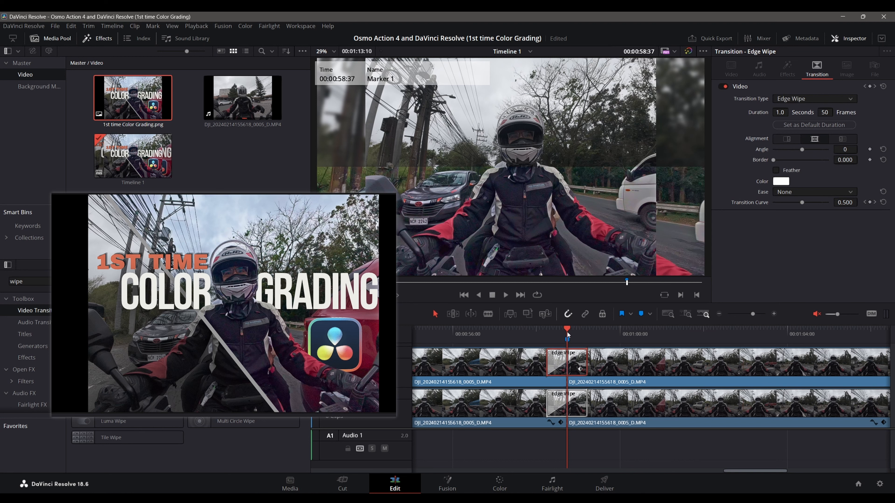
pyautogui.moveTo(567, 332); pyautogui.dragTo(524, 331)
pyautogui.press('space')
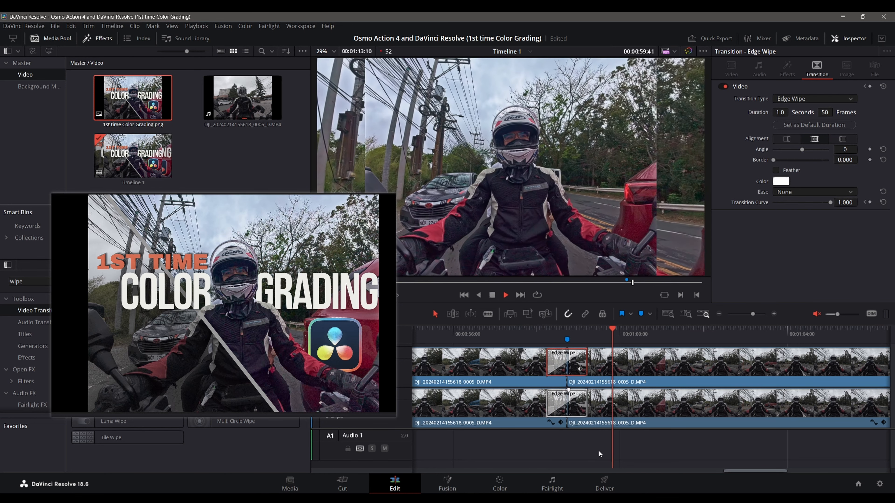
pyautogui.press('space')
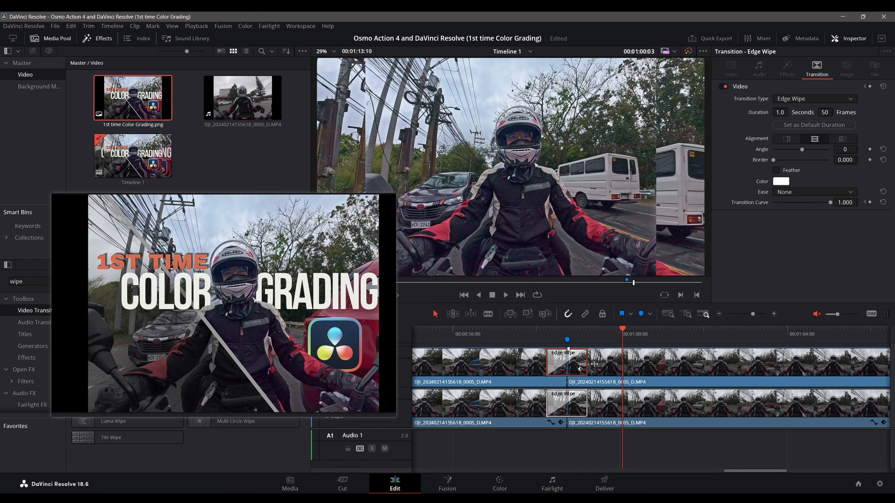
# Step: Lengthen the Edge Wipe transitions on Video 2 and Video 1 to 2.1 seconds (106 frames) and scrub through them
pyautogui.moveTo(594, 364); pyautogui.dragTo(617, 364)
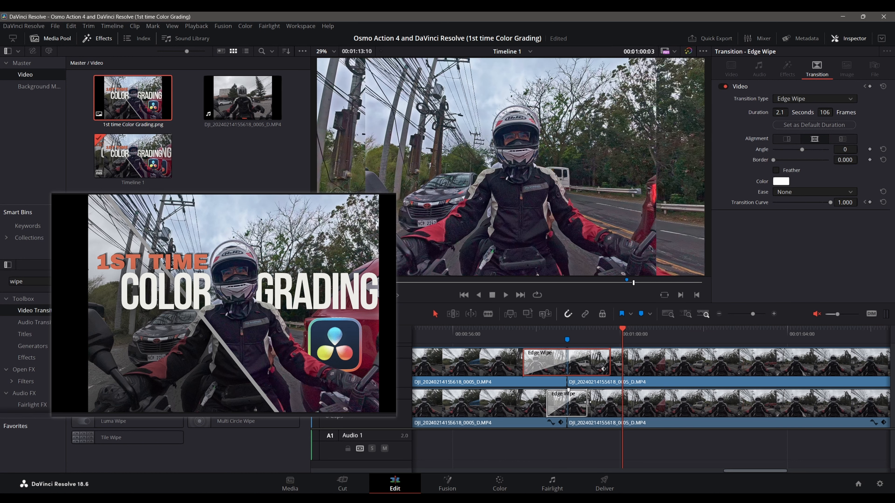
pyautogui.moveTo(588, 402); pyautogui.dragTo(610, 403)
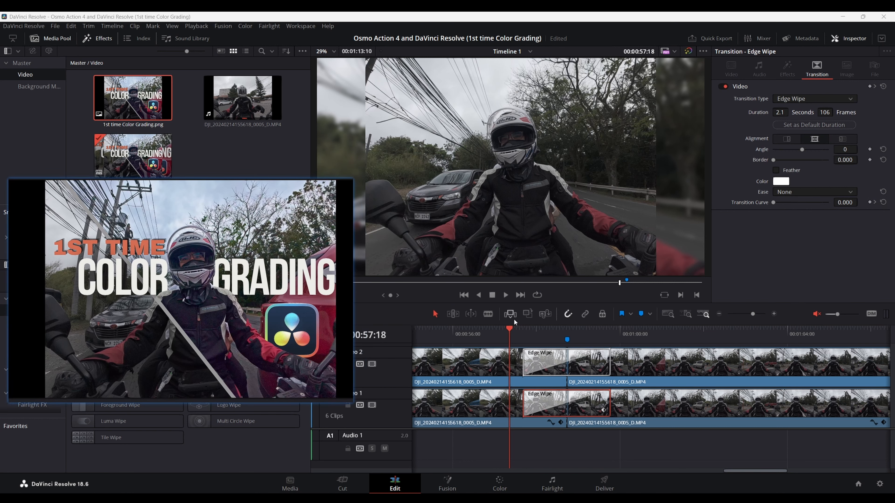
pyautogui.moveTo(509, 330); pyautogui.dragTo(550, 332)
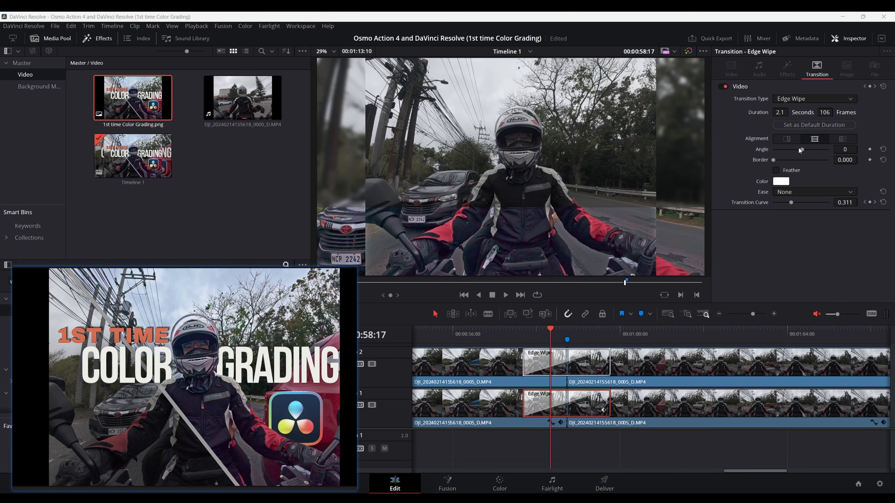
# Step: Set the Edge Wipe angle to 52 on Video 1 and to 50 on Video 2
pyautogui.moveTo(801, 149); pyautogui.dragTo(807, 152)
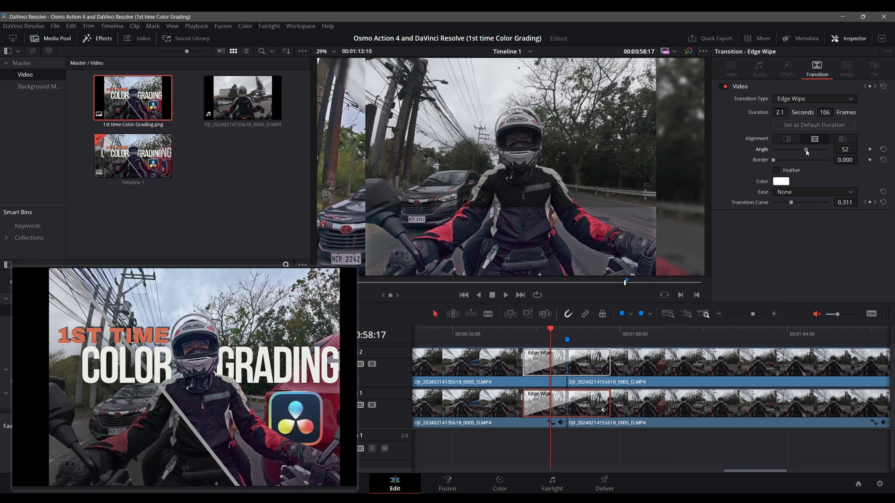
pyautogui.click(585, 363)
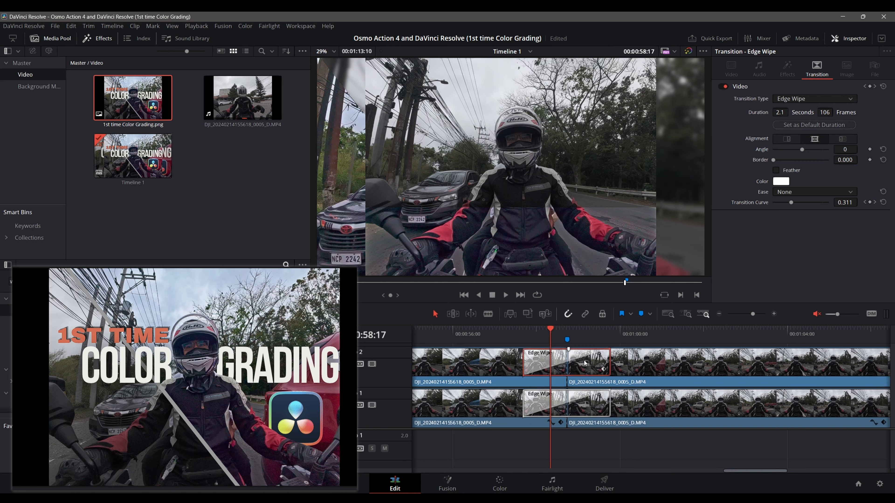
pyautogui.moveTo(804, 152)
pyautogui.mouseDown()
pyautogui.moveTo(795, 156)
pyautogui.moveTo(805, 158)
pyautogui.mouseUp()
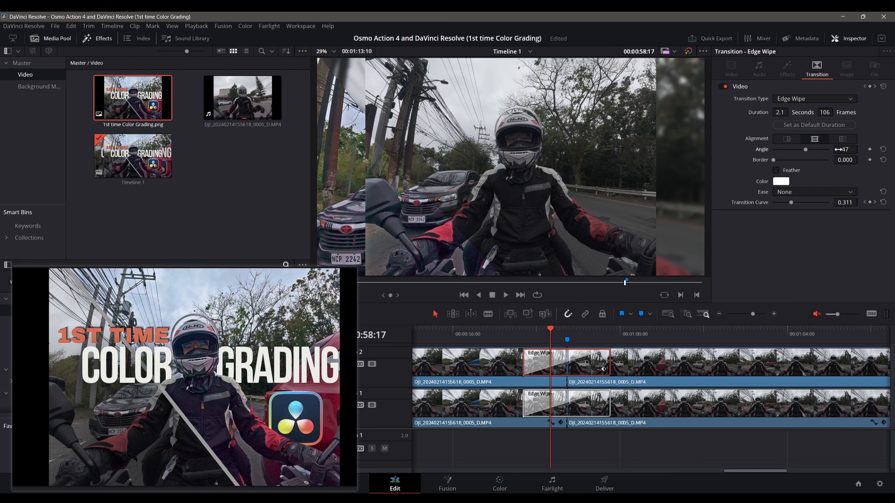
pyautogui.click(841, 150)
pyautogui.write('50')
pyautogui.press('Return')
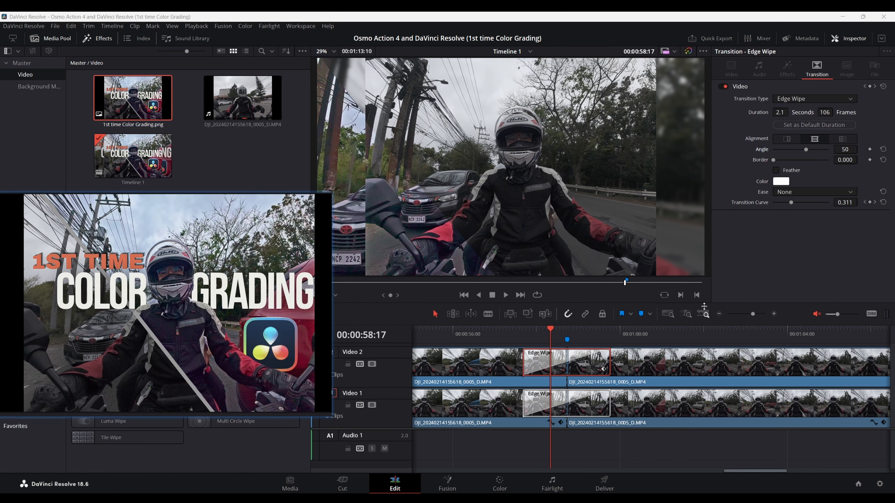
# Step: With the playhead inside the transition, give the Video 2 Edge Wipe a 7.330 border and a 230 angle, then scrub through it
pyautogui.moveTo(550, 328); pyautogui.dragTo(570, 335)
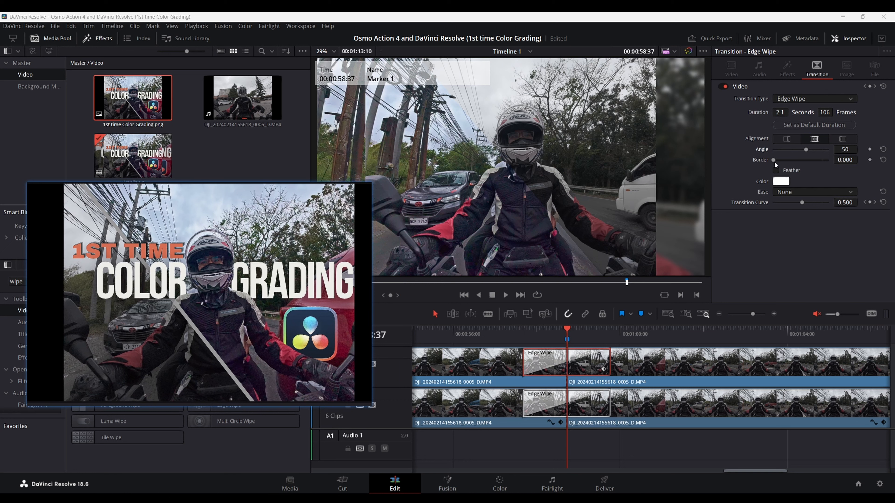
pyautogui.moveTo(774, 161); pyautogui.dragTo(774, 160)
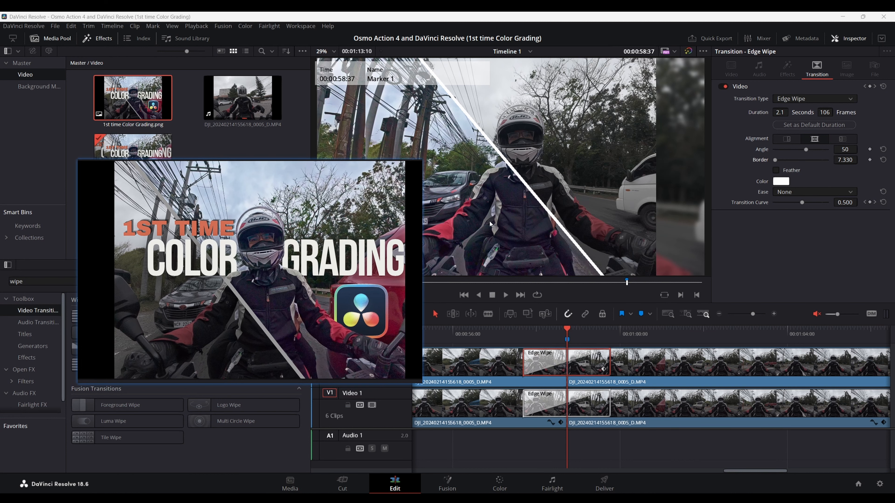
pyautogui.moveTo(808, 151); pyautogui.dragTo(819, 151)
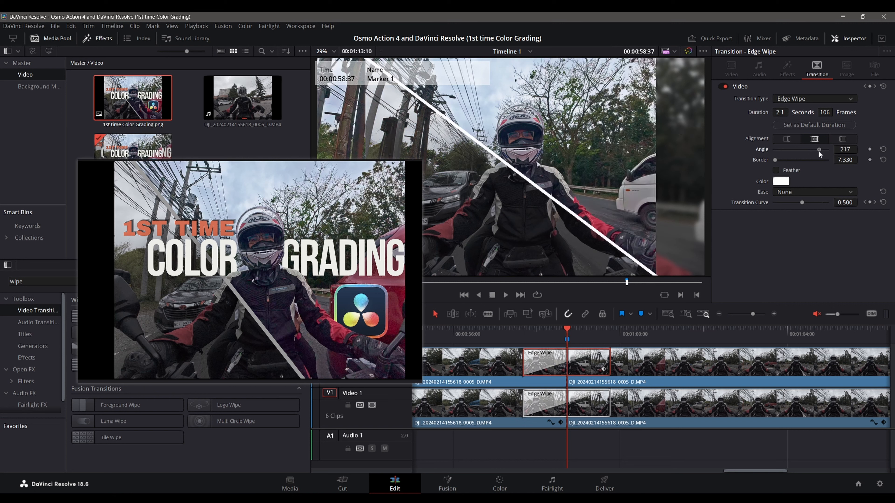
pyautogui.click(838, 151)
pyautogui.write('230')
pyautogui.press('Return')
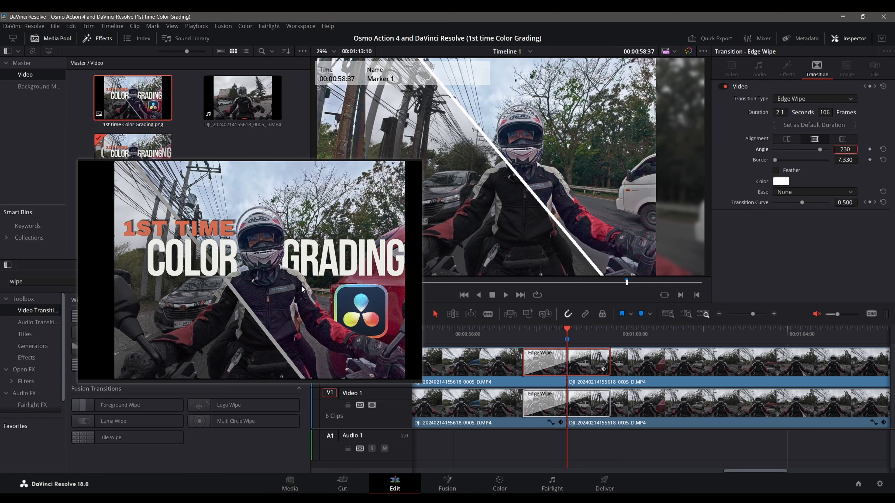
pyautogui.click(580, 331)
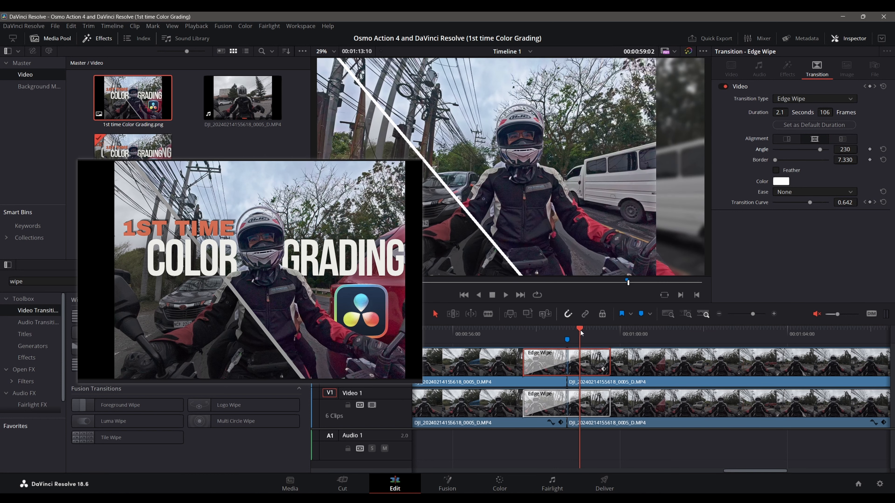
pyautogui.moveTo(581, 329); pyautogui.dragTo(577, 331)
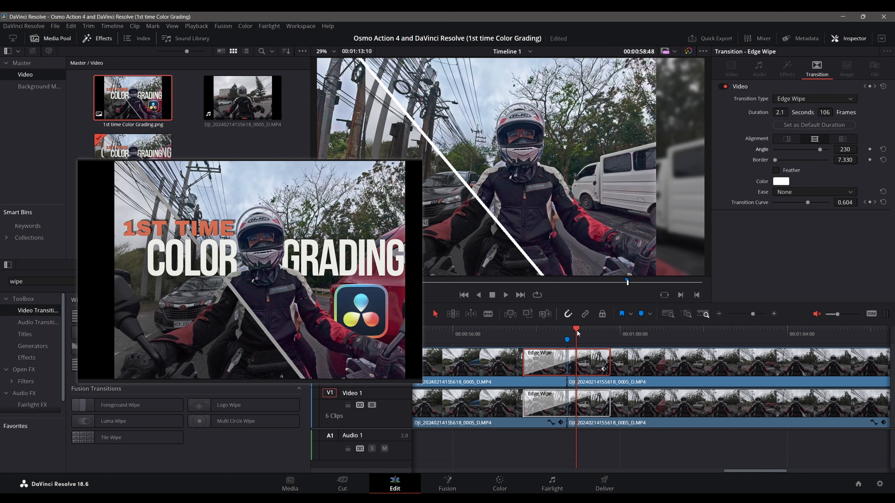
# Step: Change the Video 2 Edge Wipe's border color to the dark gray #4c4a48, sampled from the screen
pyautogui.moveTo(324, 237); pyautogui.dragTo(272, 301)
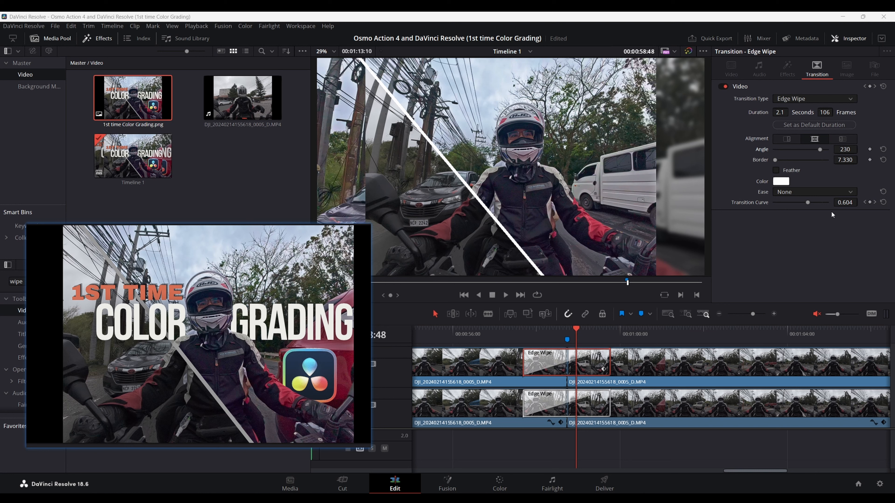
pyautogui.click(780, 182)
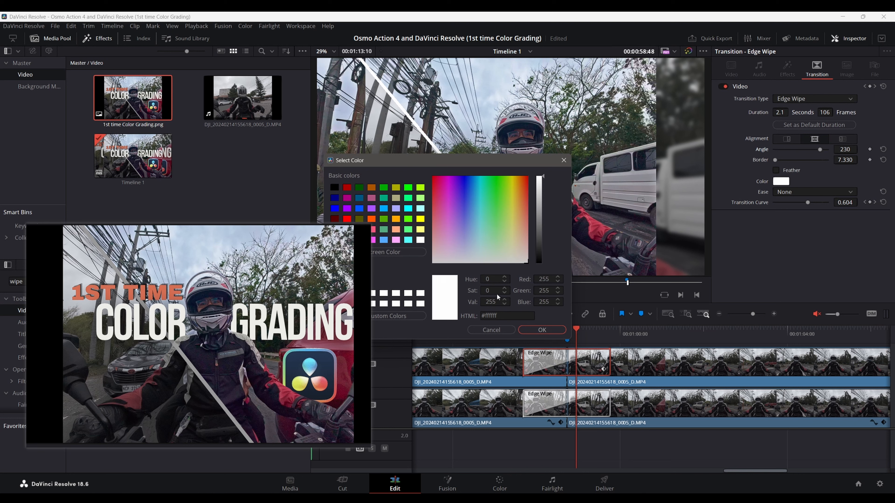
pyautogui.moveTo(473, 162); pyautogui.dragTo(681, 213)
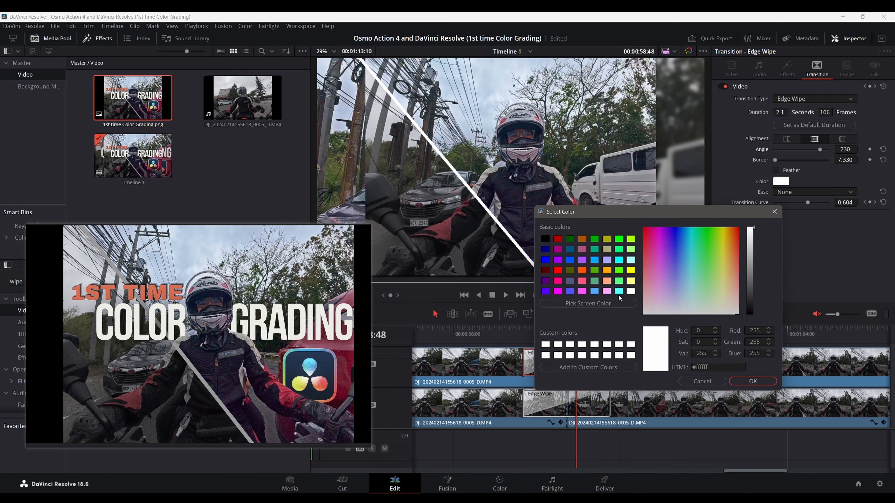
pyautogui.click(620, 303)
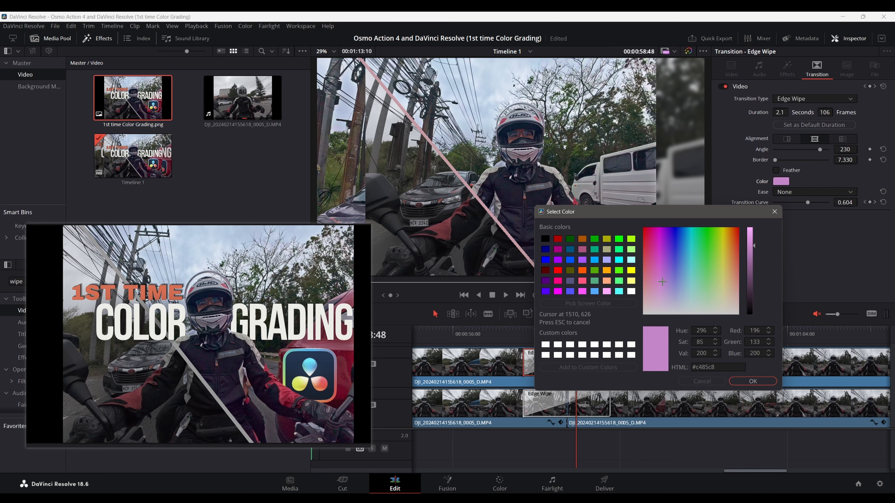
pyautogui.click(636, 214)
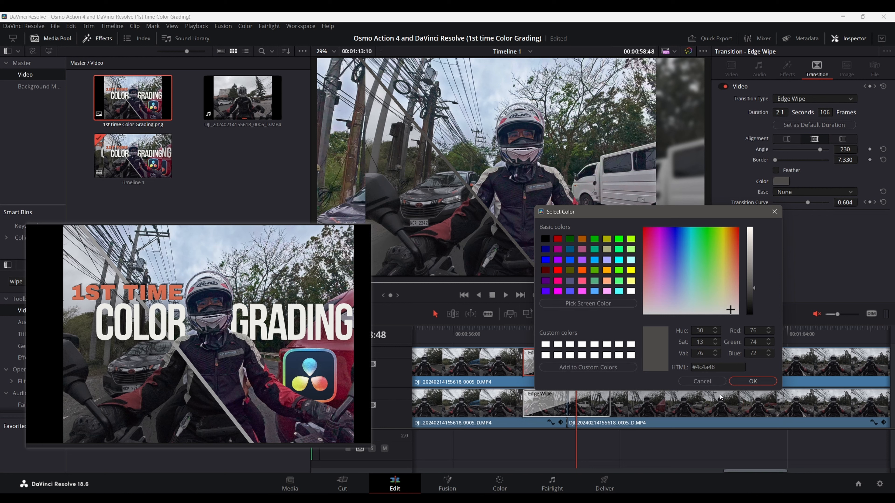
pyautogui.click(736, 384)
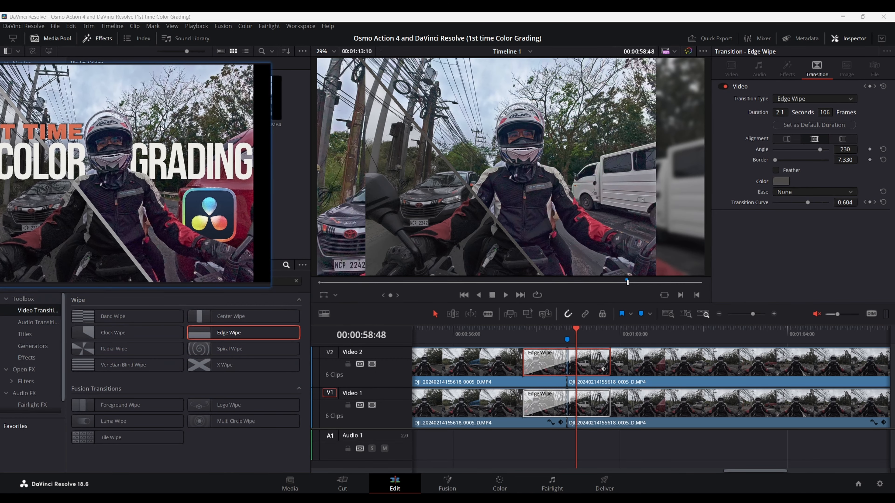
# Step: Compare the Edge Wipe settings on Video 1 and Video 2, and set the Video 2 border to 8
pyautogui.click(540, 404)
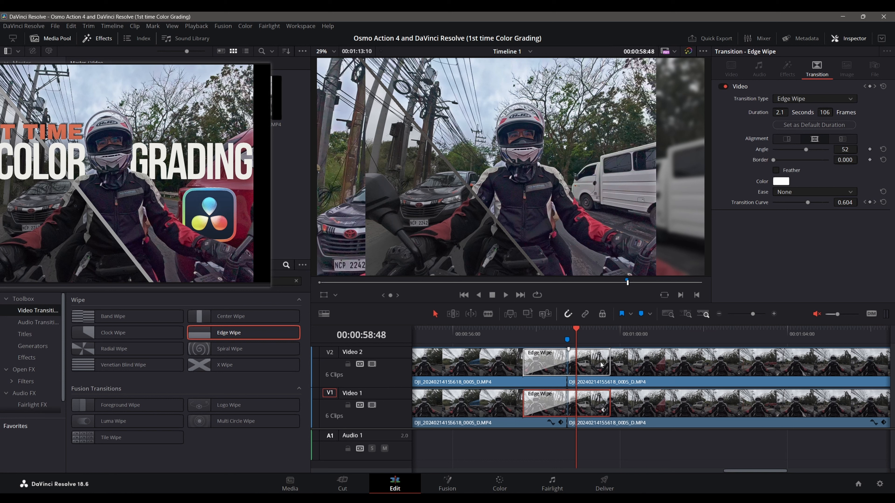
pyautogui.click(595, 368)
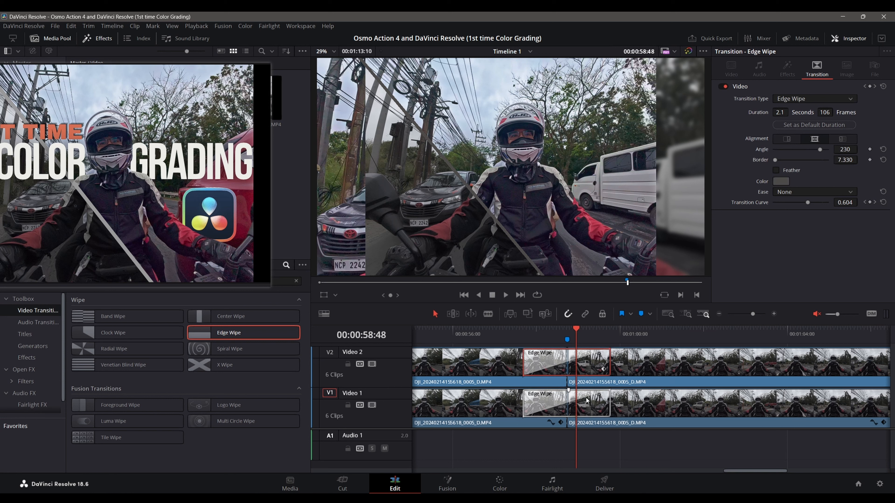
pyautogui.click(845, 160)
pyautogui.write('8')
pyautogui.press('Return')
# Step: Set the Video 1 Edge Wipe's angle to 230 and its border to 8
pyautogui.click(586, 413)
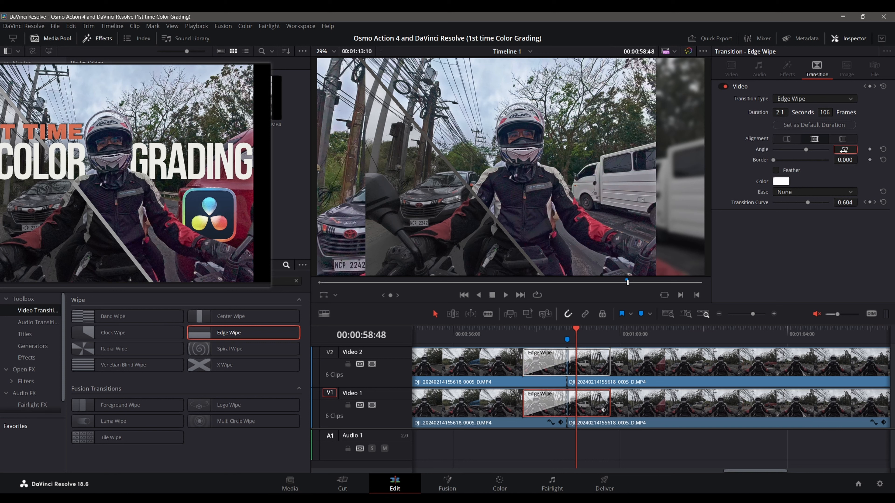
pyautogui.click(844, 150)
pyautogui.write('230')
pyautogui.press('Return')
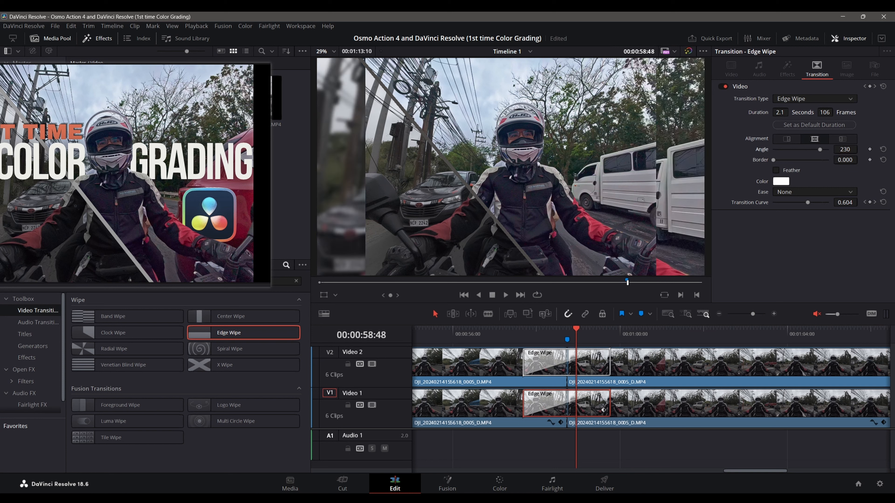
pyautogui.click(841, 160)
pyautogui.write('8')
pyautogui.press('Return')
# Step: Change the Video 1 Edge Wipe's border color to the dark gray #4c4a48, sampled from the screen
pyautogui.click(781, 181)
pyautogui.moveTo(480, 160); pyautogui.dragTo(668, 253)
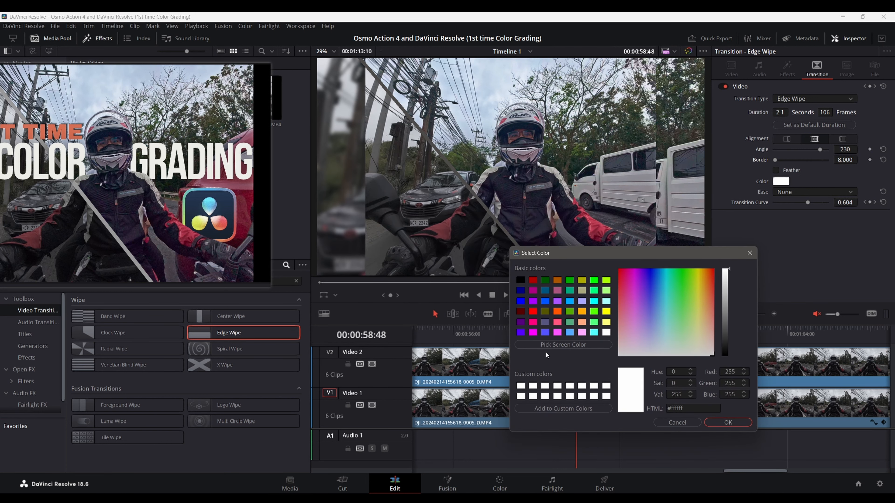
pyautogui.click(563, 345)
pyautogui.click(595, 261)
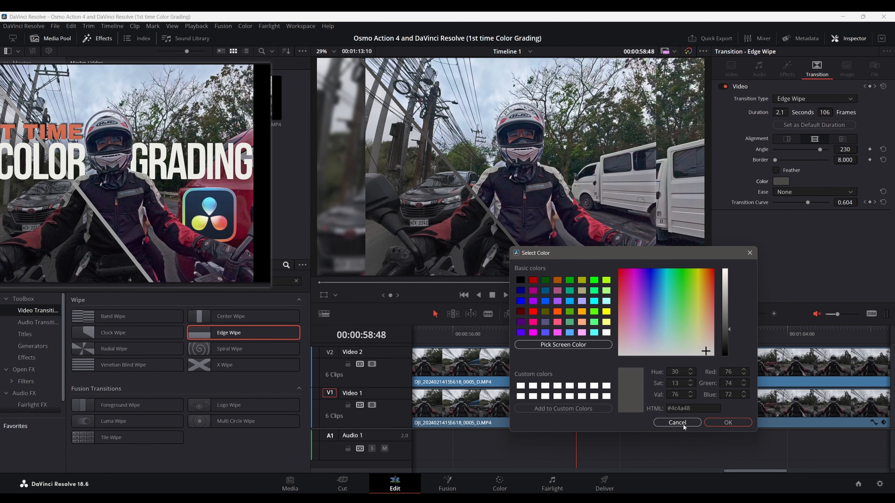
pyautogui.click(728, 422)
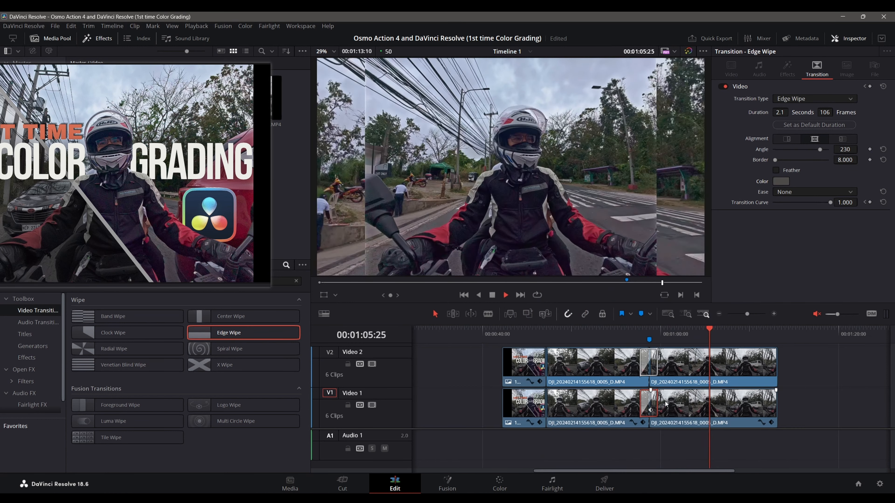
# Step: Play past the transition and trim the last clips on Video 2 and Video 1 to end at 00:01:04:26
pyautogui.press('space')
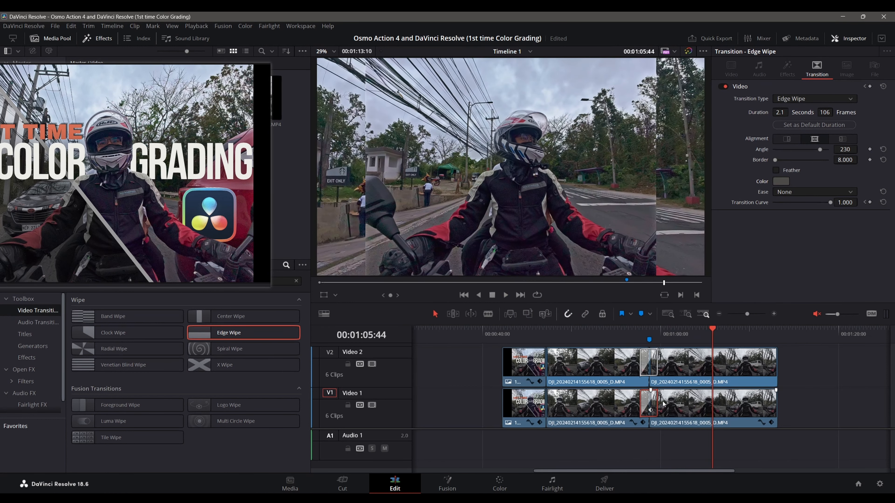
pyautogui.moveTo(777, 368); pyautogui.dragTo(700, 373)
pyautogui.moveTo(776, 407); pyautogui.dragTo(743, 409)
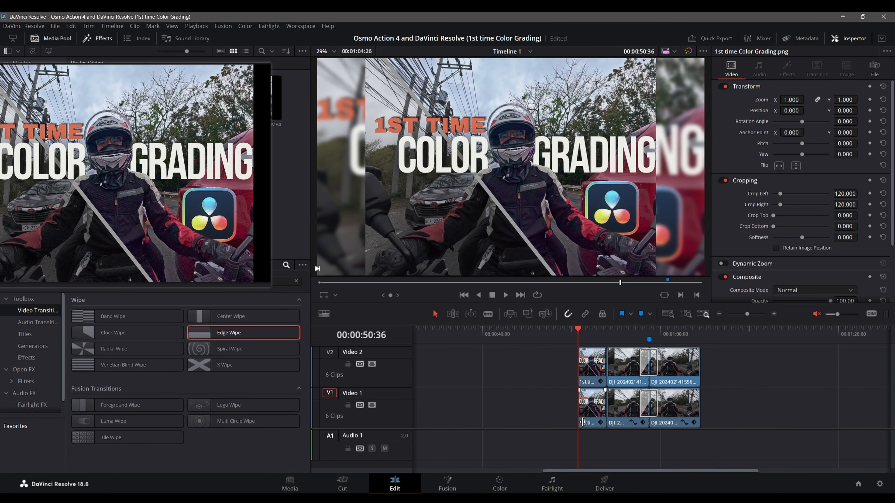
pyautogui.scroll(2, 584, 420)
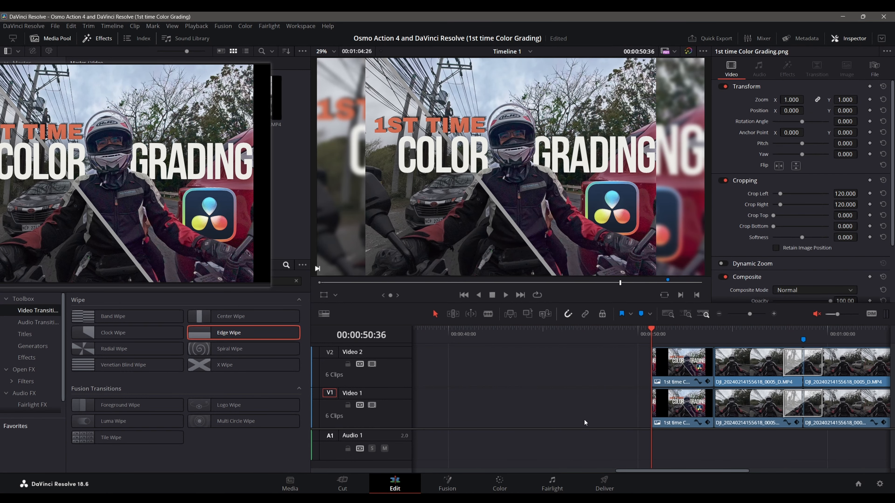
pyautogui.moveTo(629, 472); pyautogui.dragTo(689, 470)
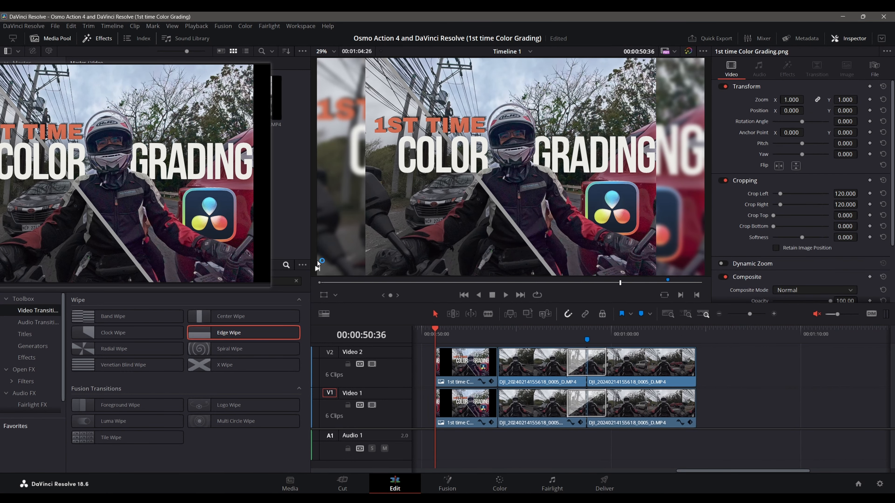
# Step: Put away the pinned title image and place abstract-future-bass-162604.mp3 from Background Music on Audio 1 at 00:00:50:36
pyautogui.press('space')
pyautogui.click(233, 198)
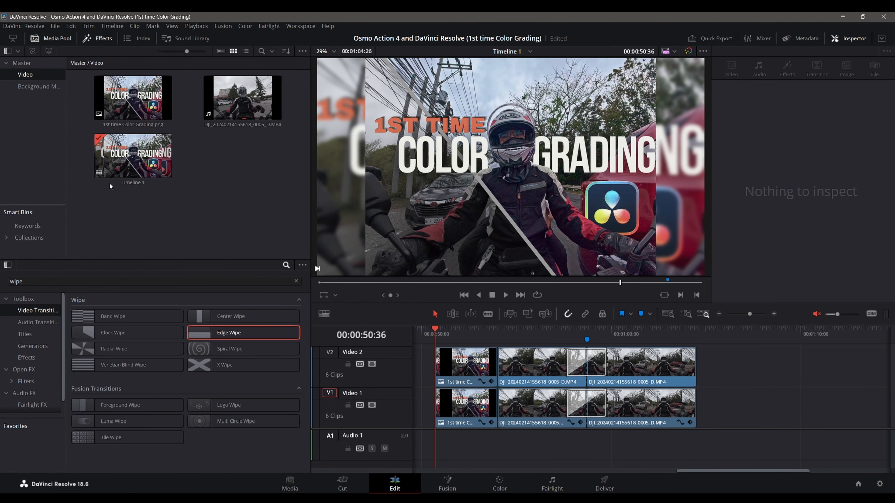
pyautogui.click(39, 87)
pyautogui.click(119, 112)
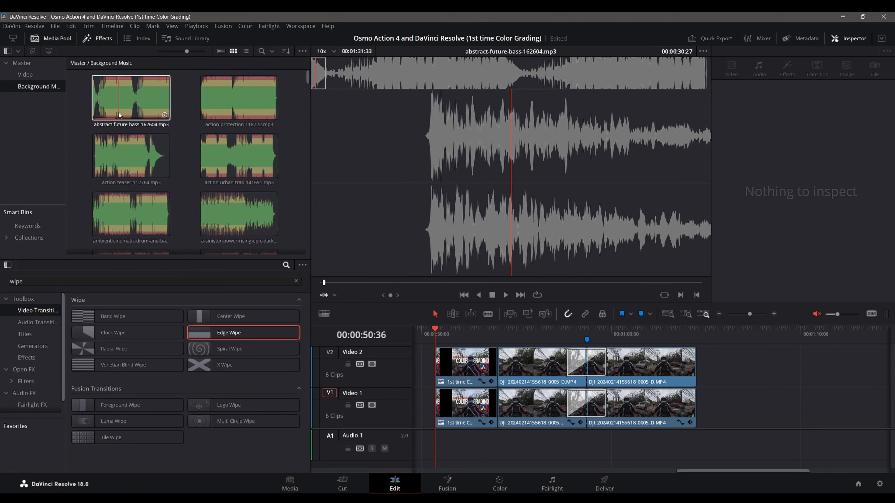
pyautogui.moveTo(102, 102); pyautogui.dragTo(437, 413)
pyautogui.scroll(-4, 687, 390)
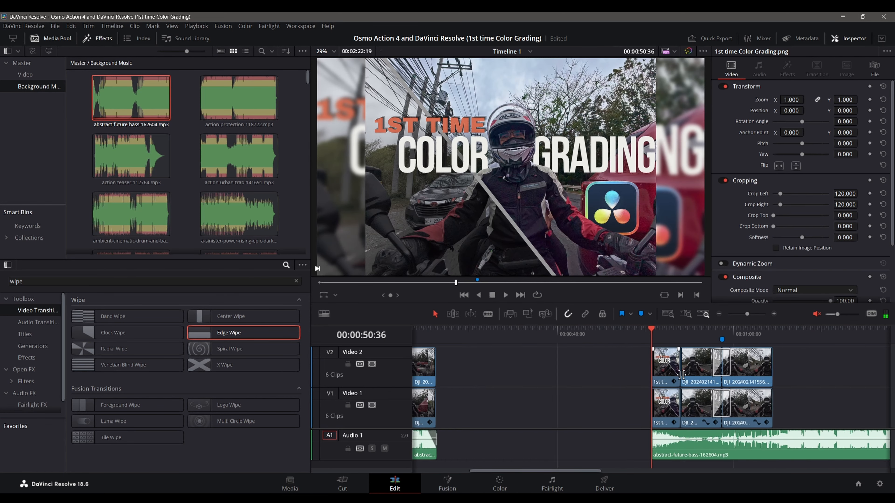
# Step: Trim the newly added music clip to end with the video clips at 00:01:04:26
pyautogui.scroll(-3, 684, 397)
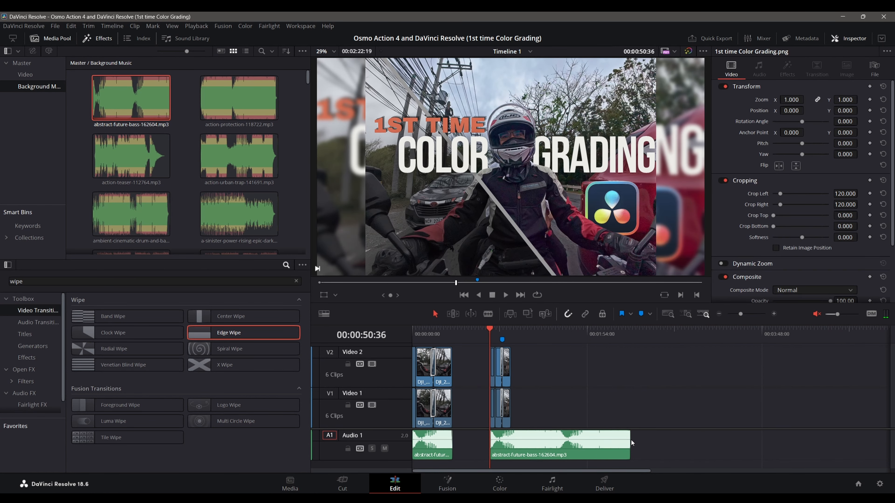
pyautogui.moveTo(631, 443); pyautogui.dragTo(512, 448)
pyautogui.scroll(7, 527, 412)
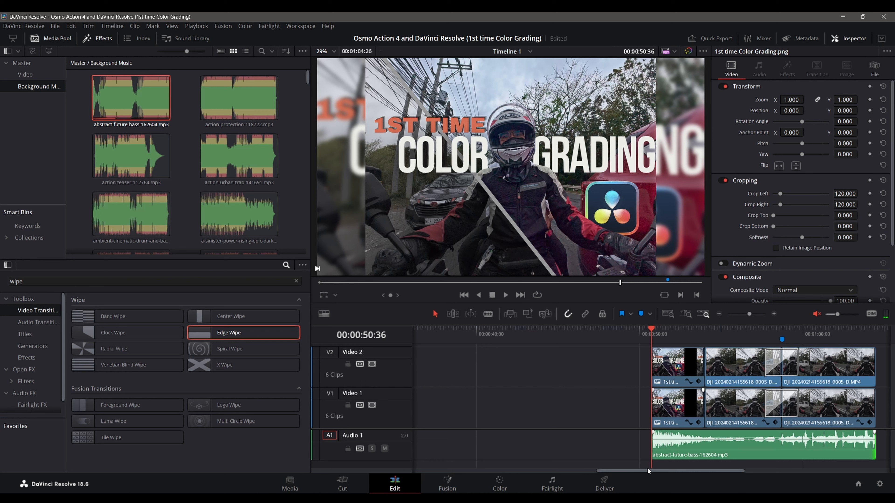
pyautogui.scroll(3, 601, 431)
pyautogui.scroll(-4, 601, 431)
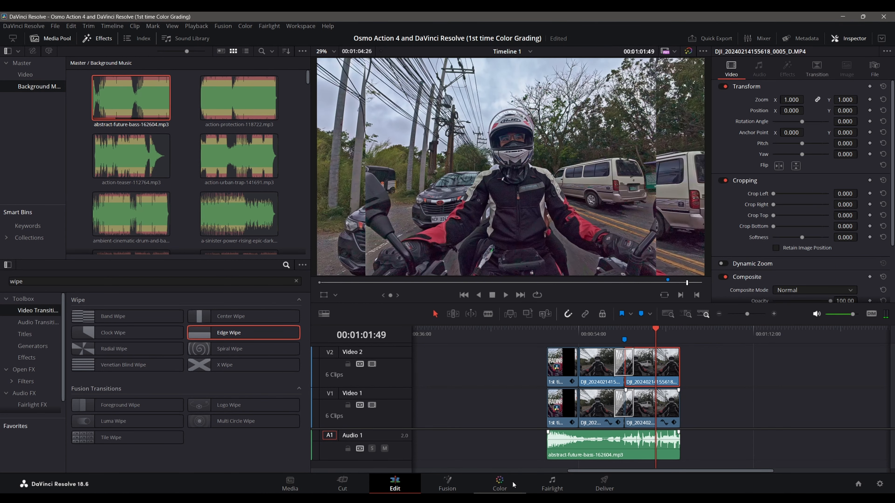
# Step: Open clip 11 on the Color page and move its Balance node down, level with the source input
pyautogui.click(500, 484)
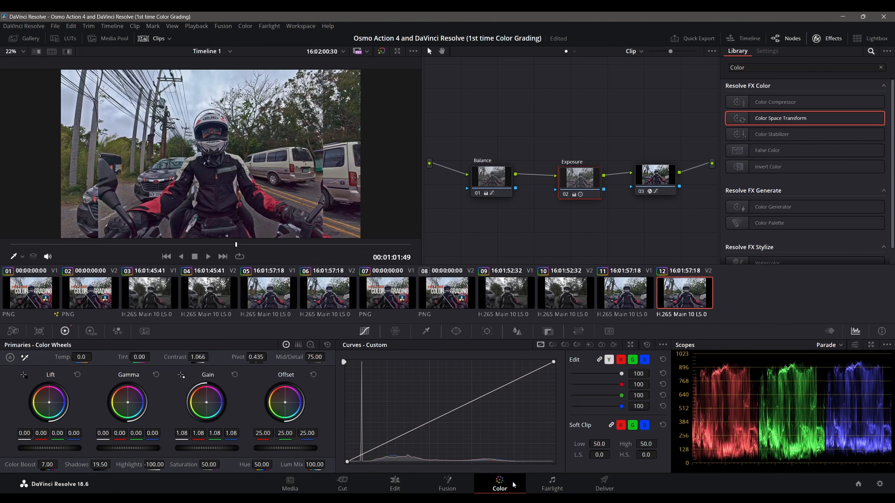
pyautogui.click(630, 296)
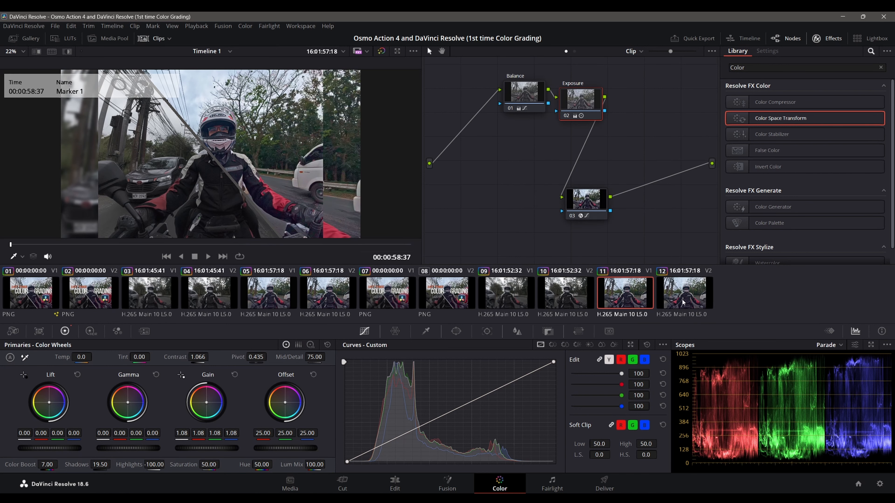
pyautogui.moveTo(524, 92); pyautogui.dragTo(511, 161)
pyautogui.rightClick(524, 179)
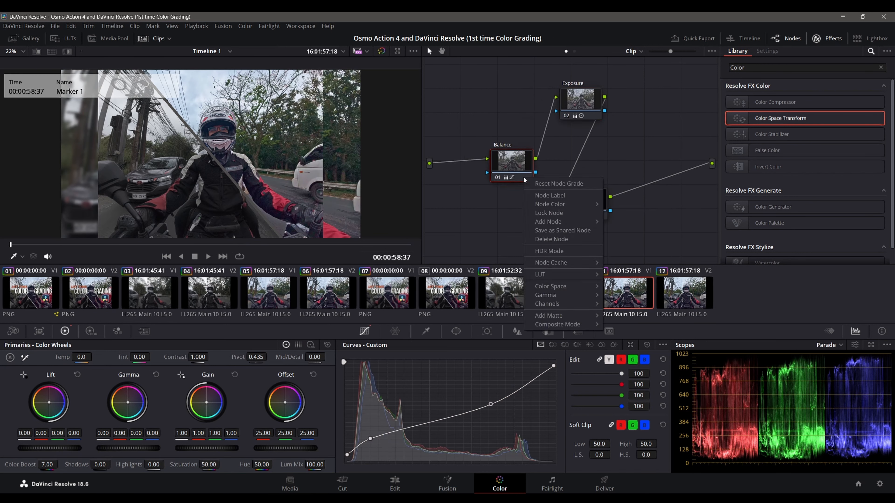
pyautogui.click(509, 158)
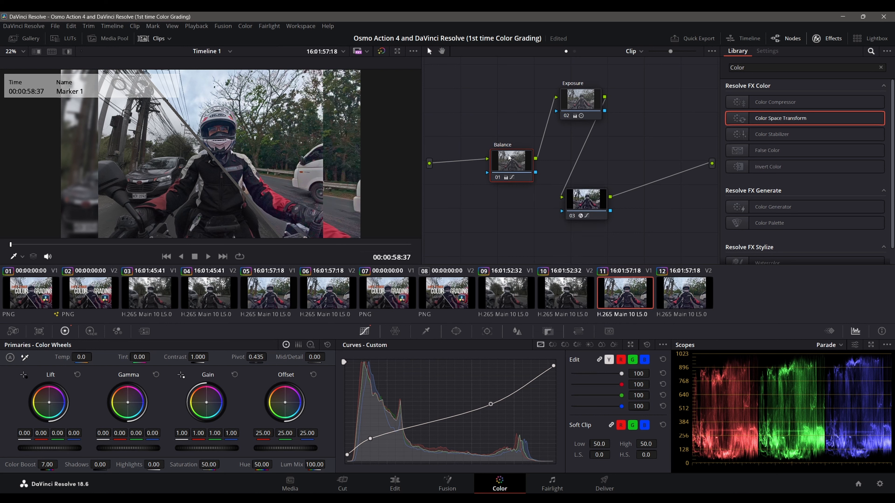
# Step: Insert a serial node ahead of the Balance node on clip 11 and label it BLUR
pyautogui.hotkey('shift', 's')
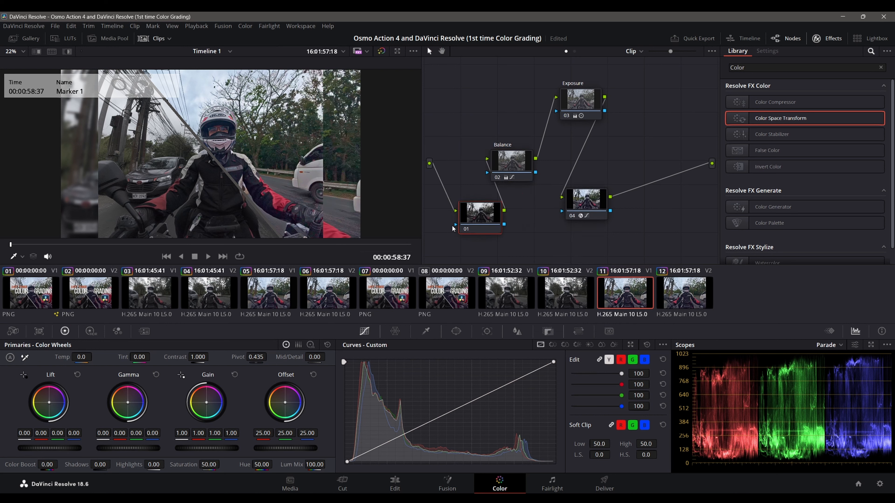
pyautogui.rightClick(454, 228)
pyautogui.click(469, 244)
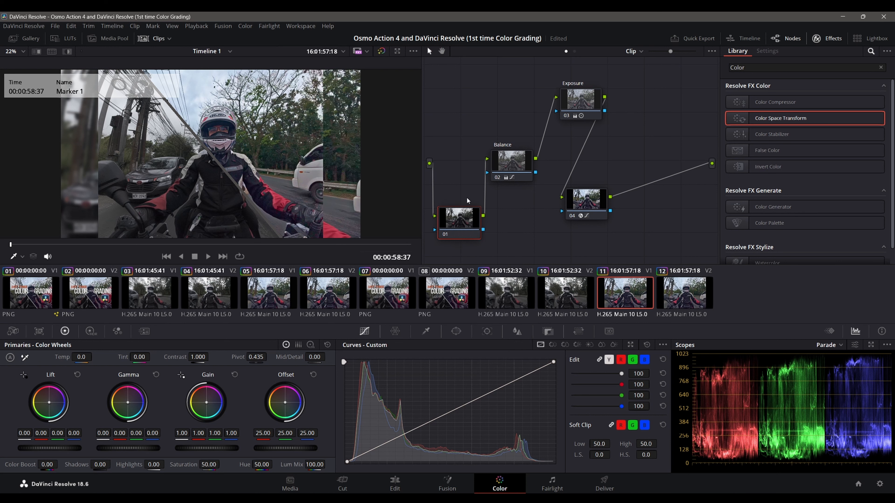
pyautogui.write('BLUR')
pyautogui.click(675, 149)
# Step: Search the effects library for BLUR and apply Gaussian Blur to the BLUR node
pyautogui.click(871, 51)
pyautogui.click(871, 51)
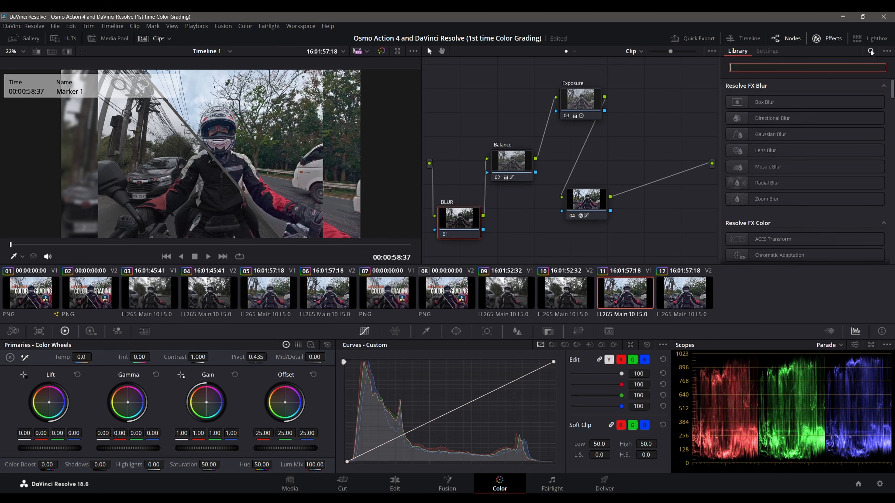
pyautogui.write('BLUR')
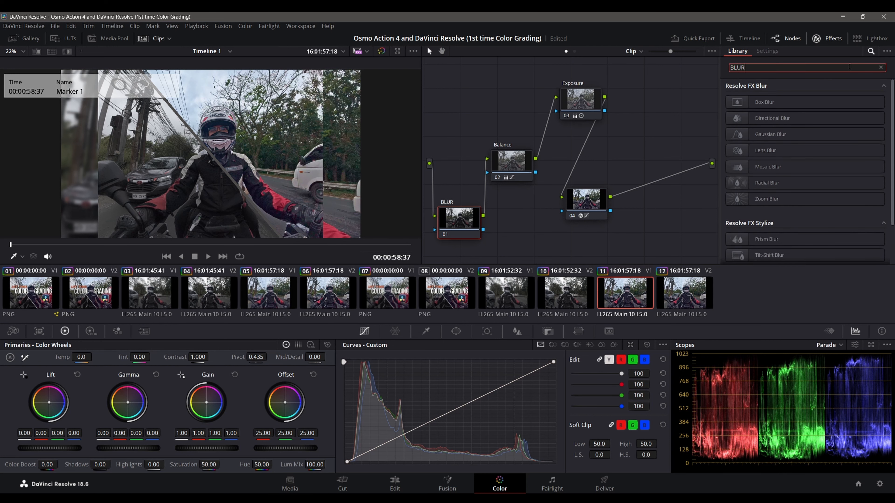
pyautogui.moveTo(771, 134); pyautogui.dragTo(462, 219)
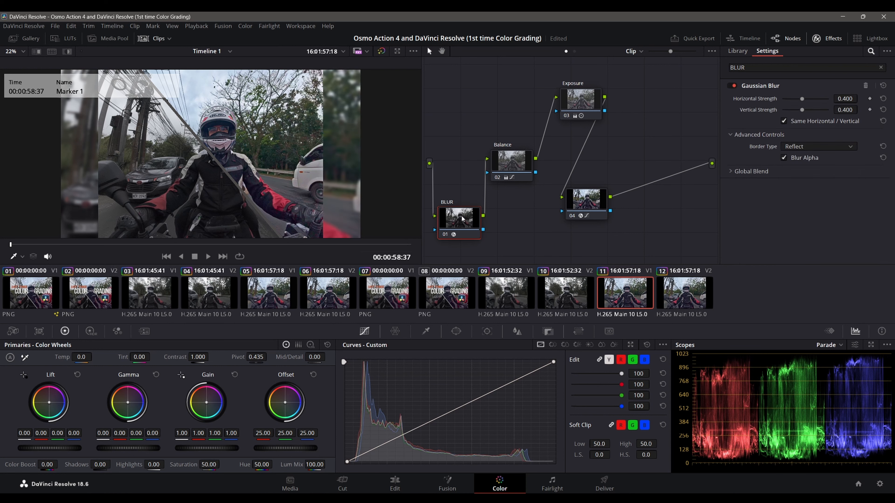
# Step: Go to the Deliver page and limit the render to an In/Out range from 00:00:50:36 to 00:01:04:25
pyautogui.click(395, 485)
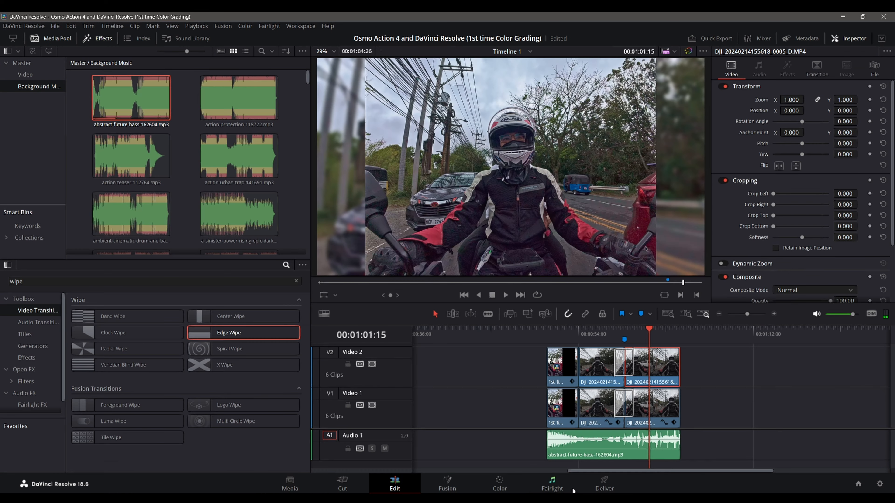
pyautogui.click(598, 490)
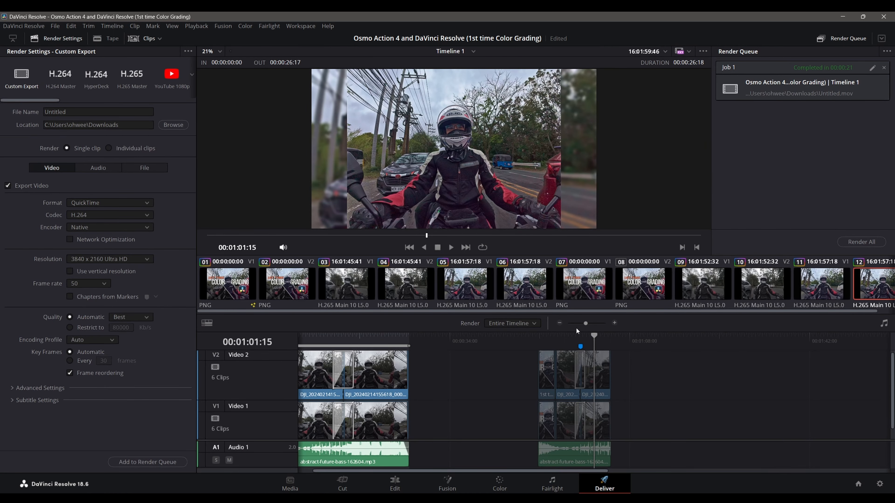
pyautogui.moveTo(593, 335); pyautogui.dragTo(538, 339)
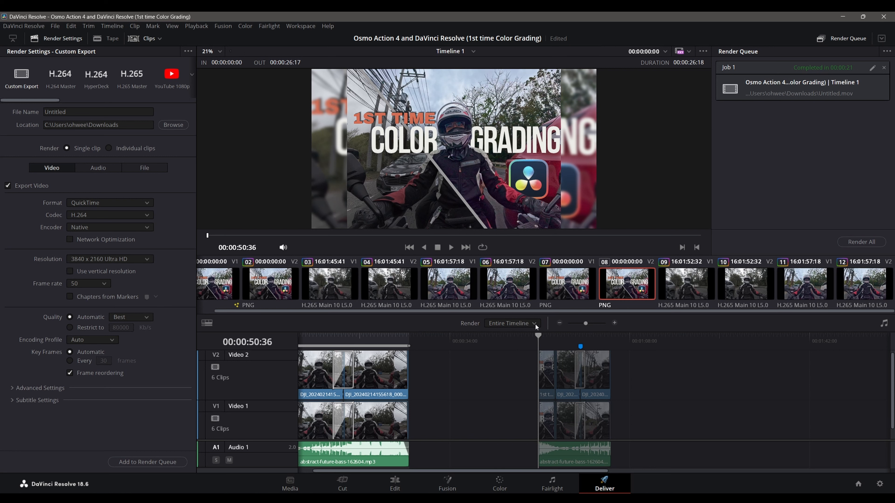
pyautogui.moveTo(511, 334); pyautogui.dragTo(539, 334)
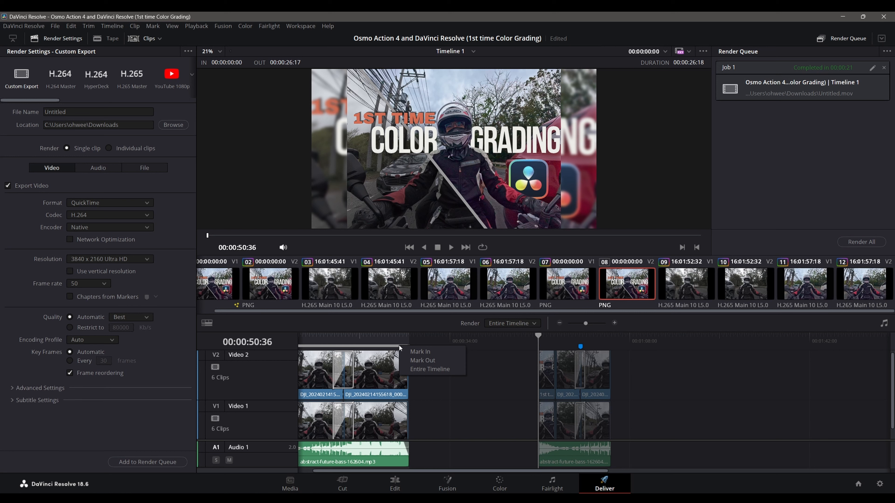
pyautogui.click(512, 324)
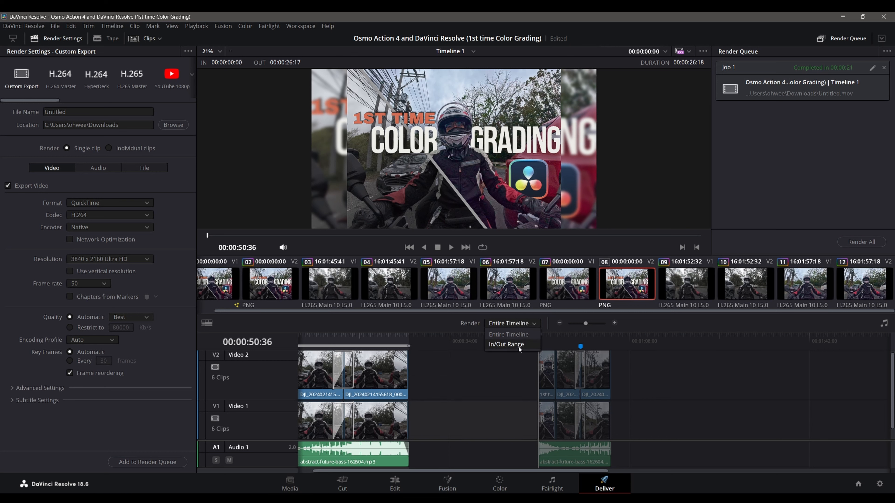
pyautogui.press('i')
pyautogui.press('o')
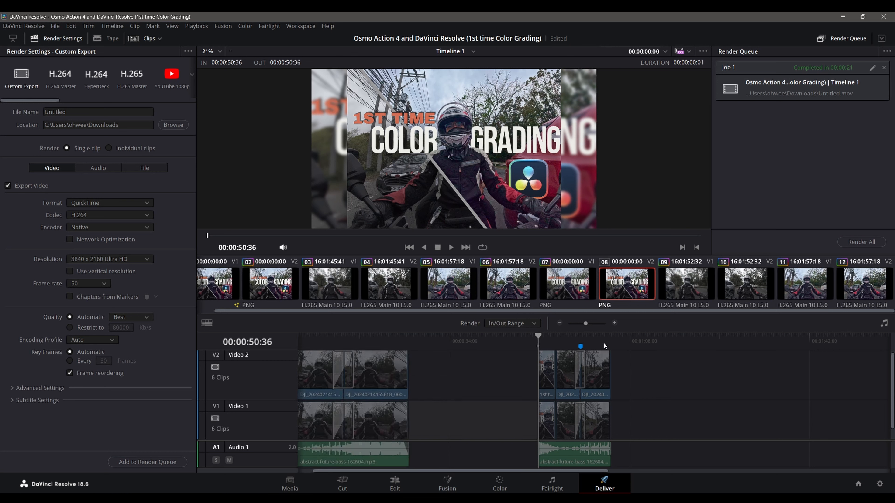
pyautogui.click(611, 345)
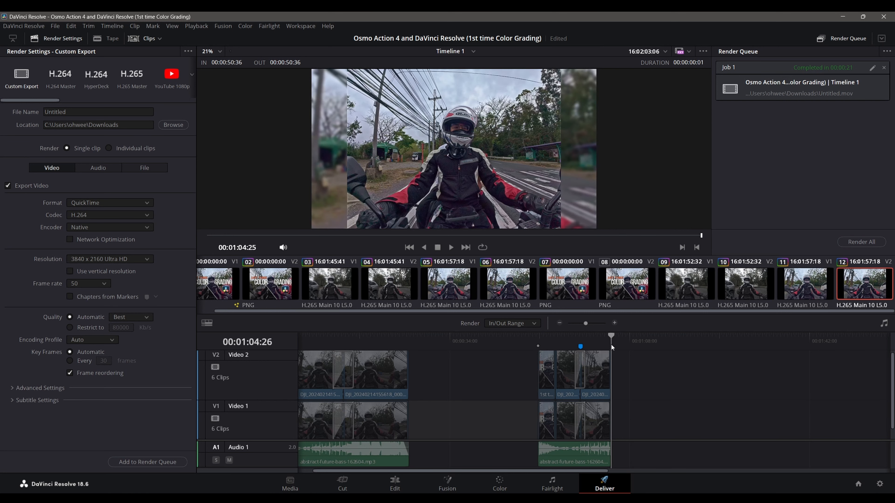
pyautogui.press('o')
pyautogui.hotkey('shift', 'i')
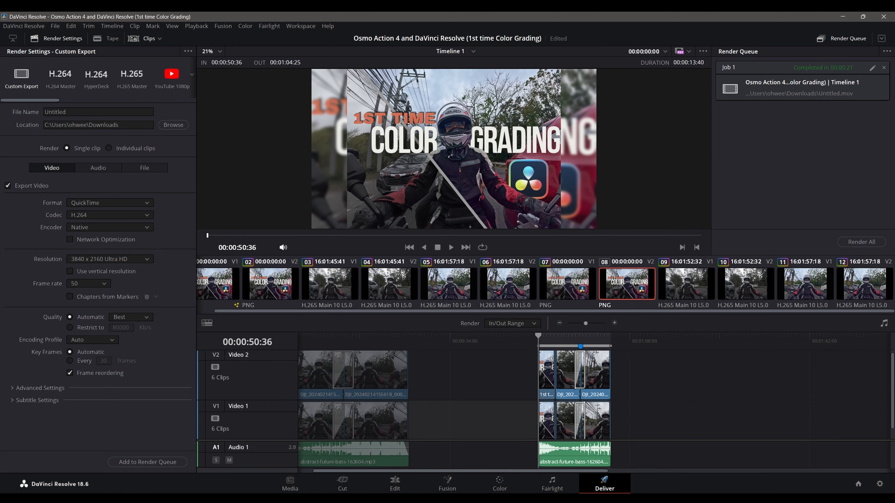
# Step: Add the marked range to the render queue and render that job with the system performance monitor in view
pyautogui.moveTo(796, 14); pyautogui.dragTo(697, 184)
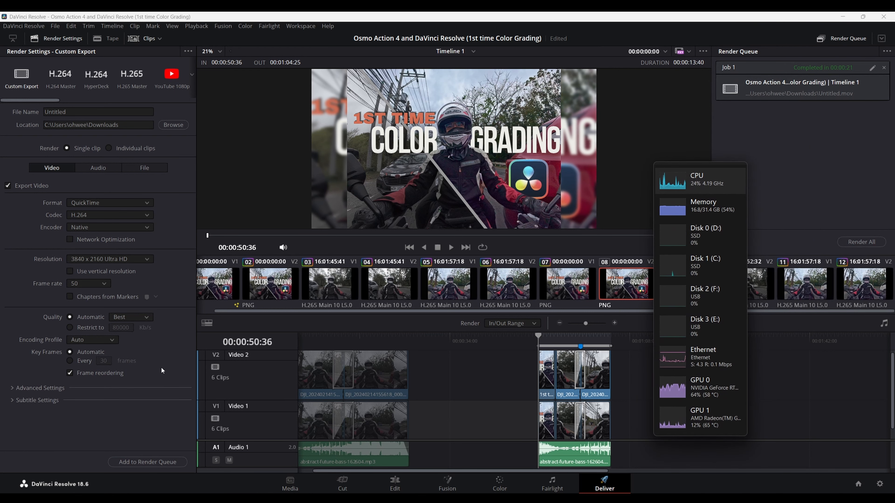
pyautogui.click(148, 462)
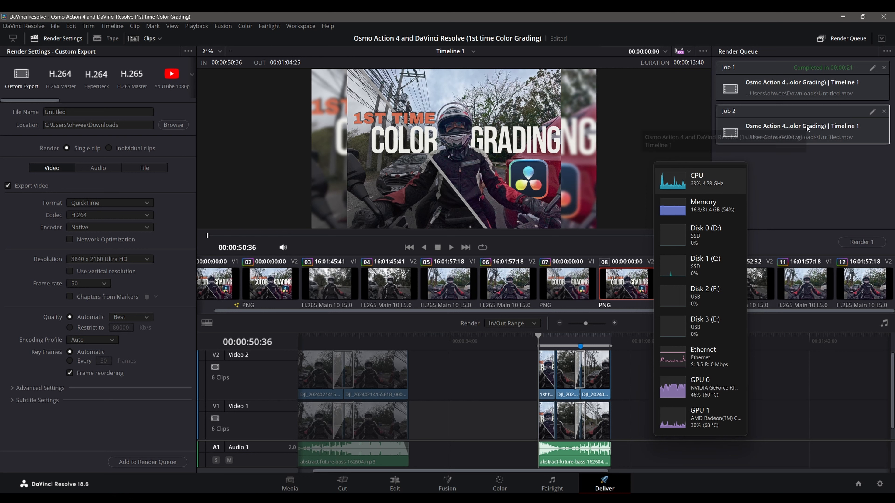
pyautogui.moveTo(736, 190); pyautogui.dragTo(680, 93)
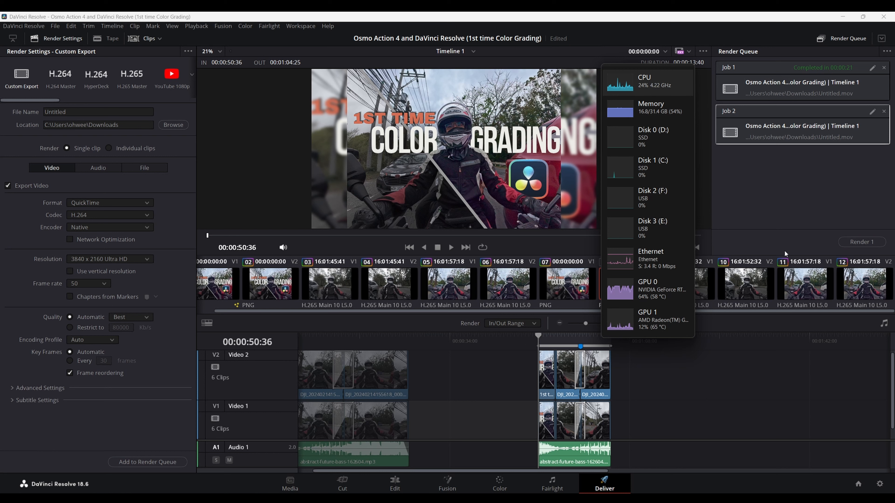
pyautogui.click(860, 243)
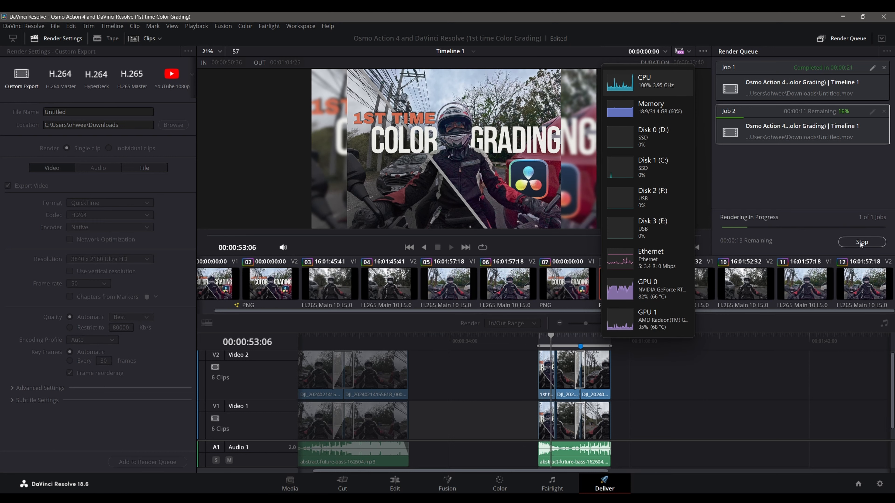